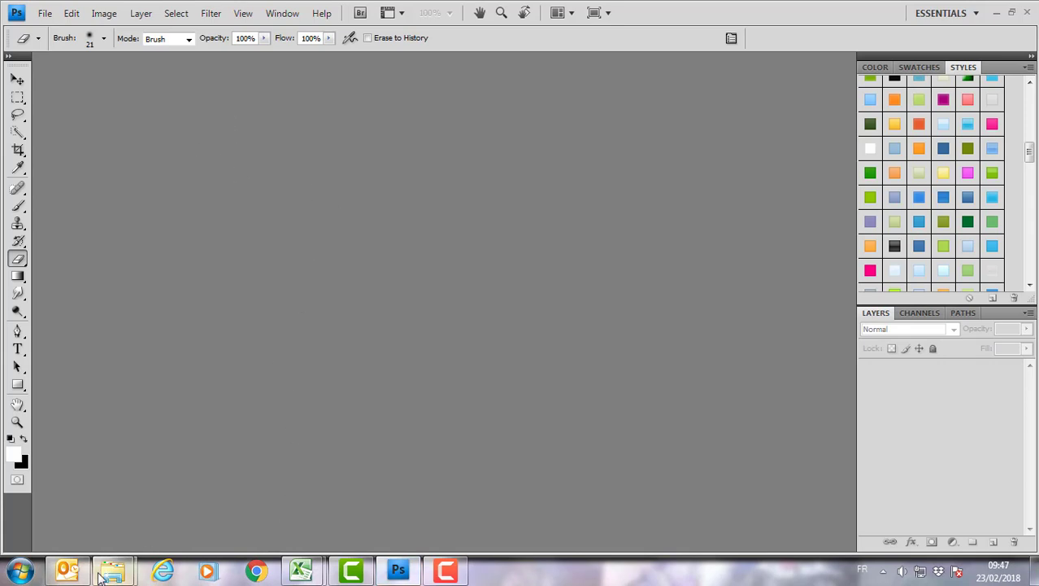
- Bring up the 'photo 3d' folder showing the iphone 3d and rabat-gold images in Explorer
mouse_move(113, 570)
click(150, 502)
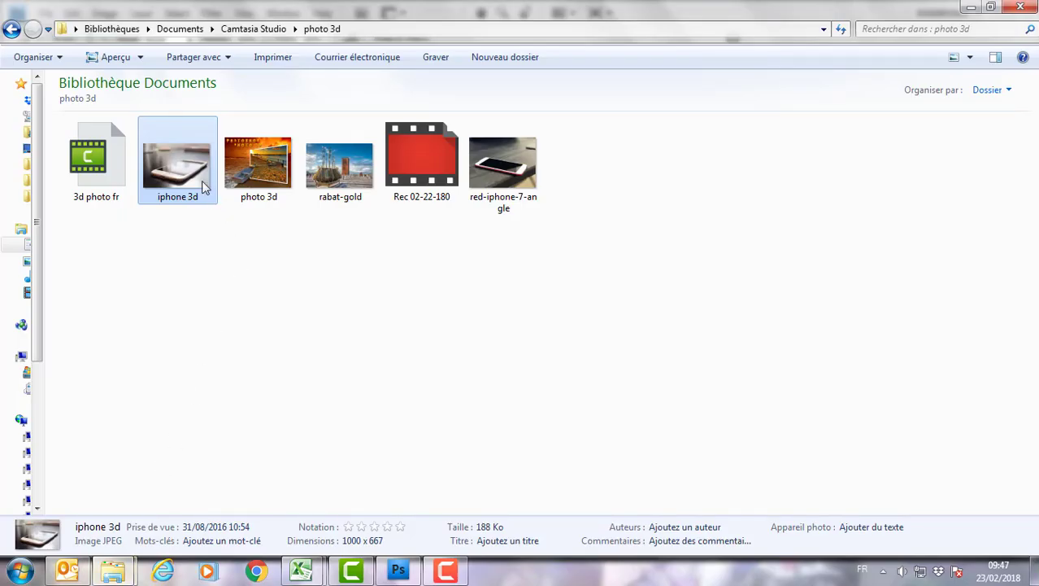
- Open the iphone 3d photo in Photoshop and set its image width to 1000 pixels
mouse_move(205, 187)
mouse_down()
mouse_move(396, 573)
mouse_move(372, 333)
mouse_up()
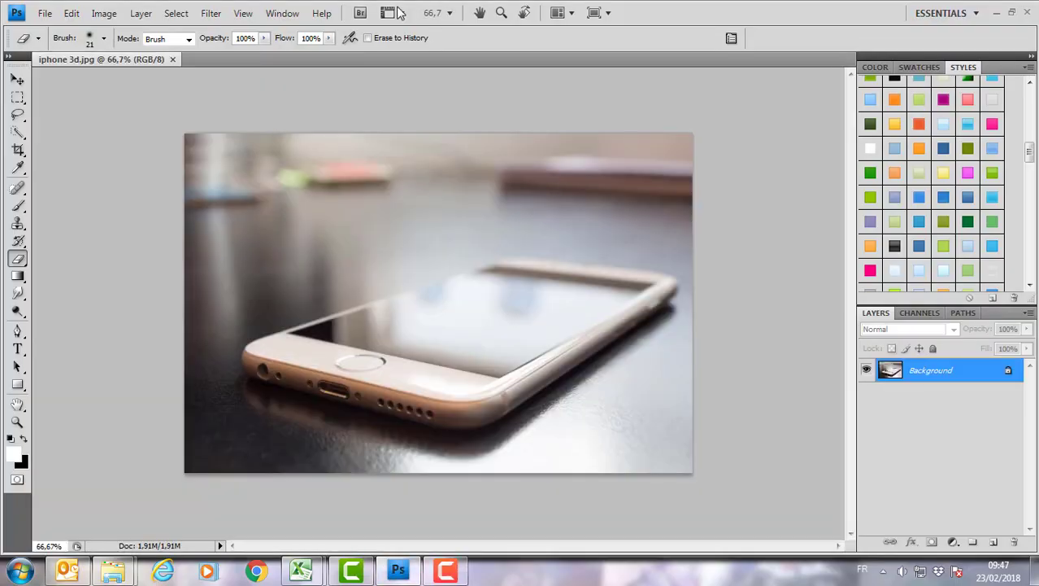
click(113, 17)
click(160, 126)
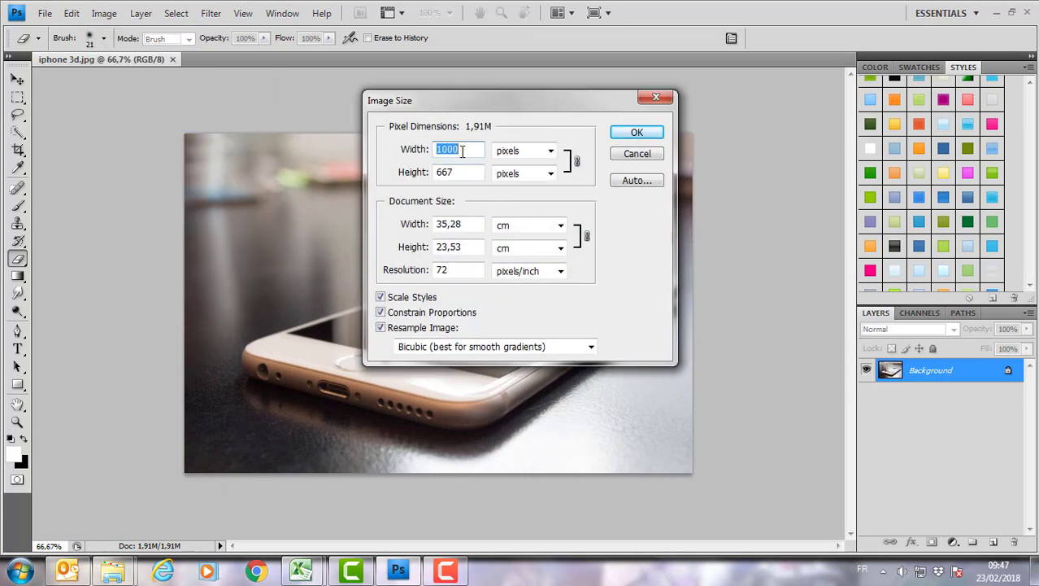
text(1)
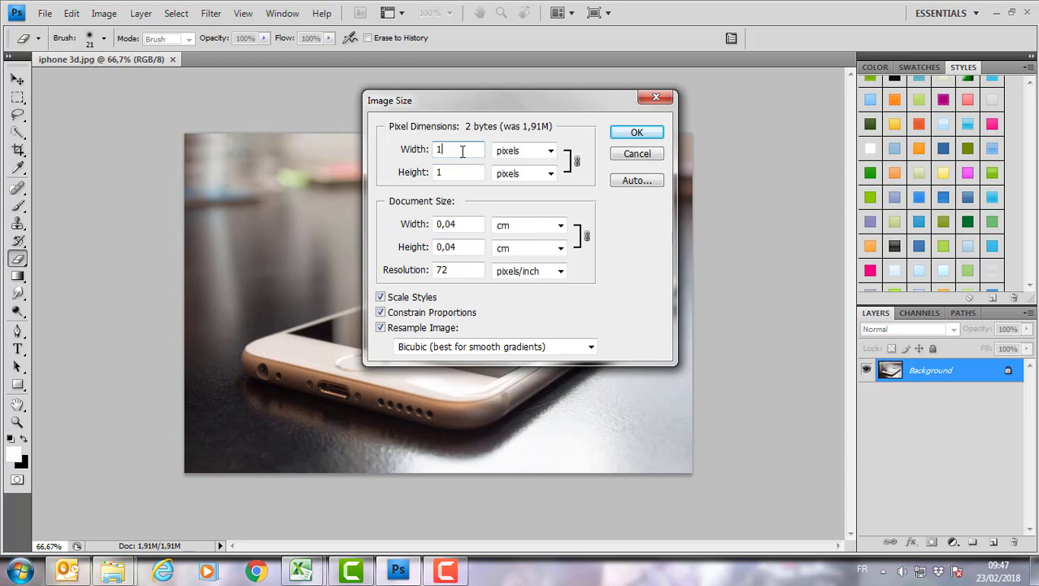
text(000)
key(Return)
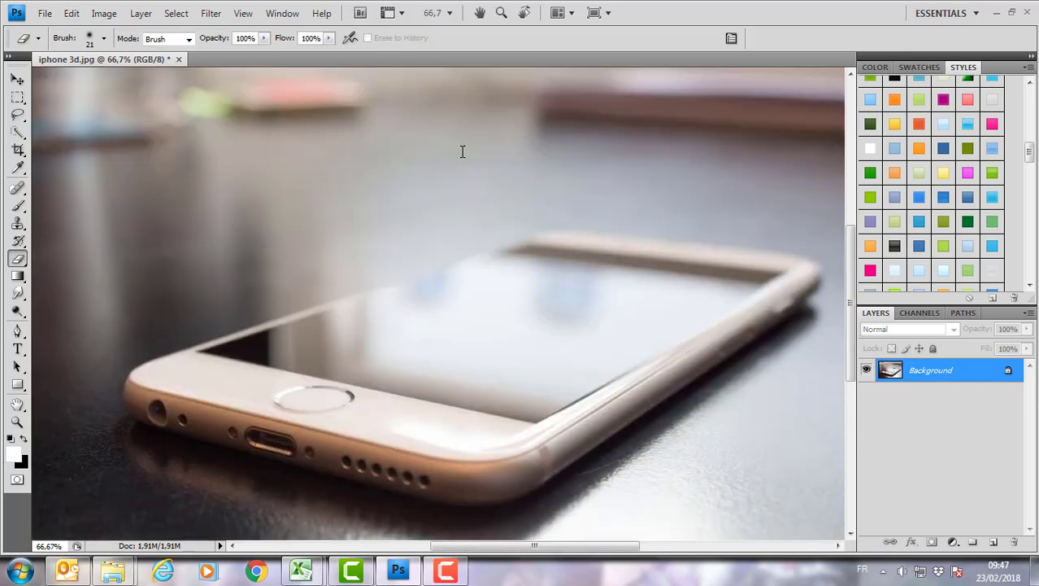
scroll(392, 285, down, 3)
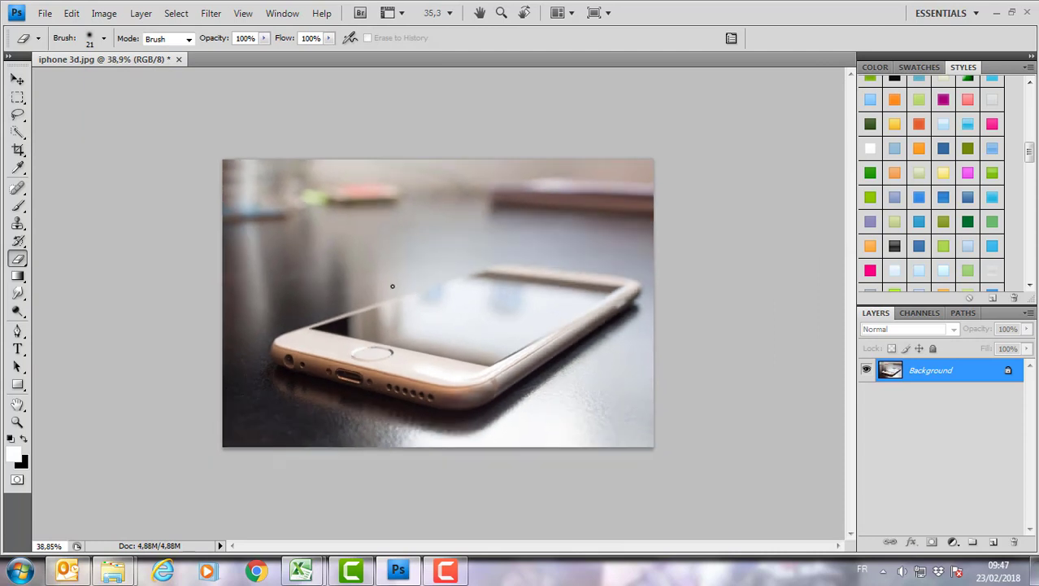
scroll(392, 286, up, 1)
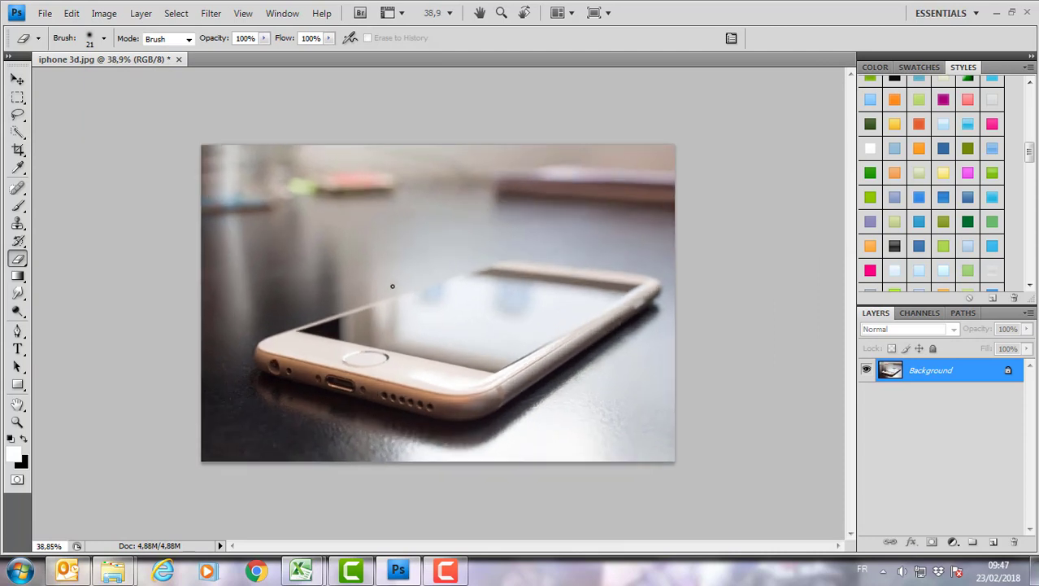
- Resize the iphone 3d image to 1930 pixels wide, then return to the photo 3d folder
click(104, 13)
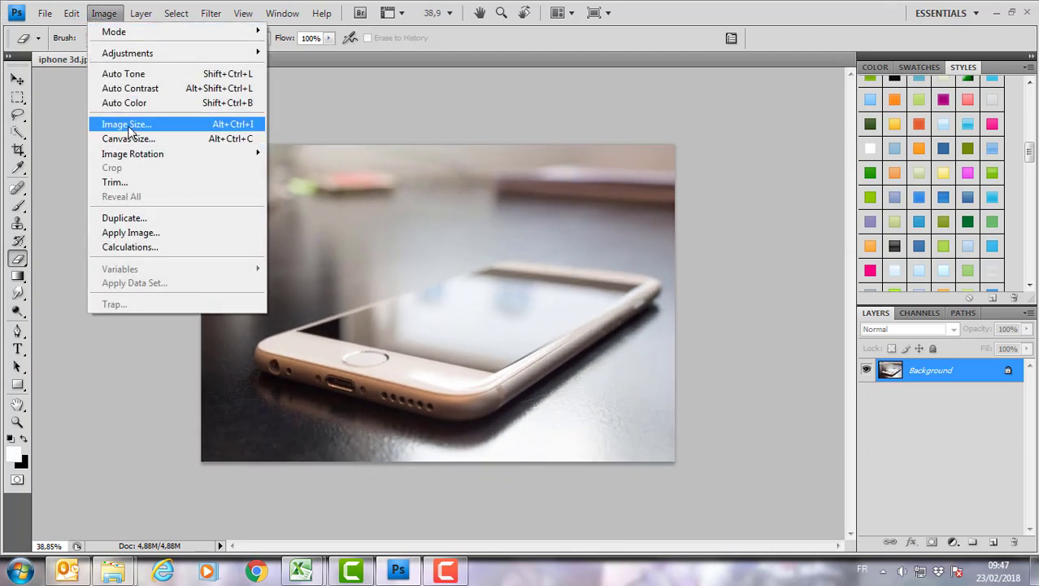
click(134, 124)
text(19)
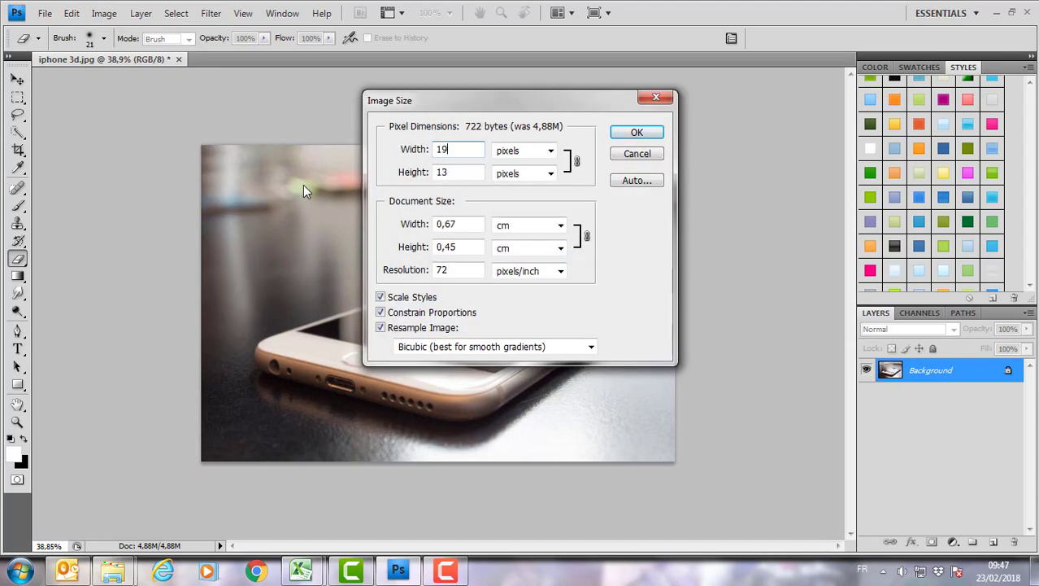
text(30)
key(Return)
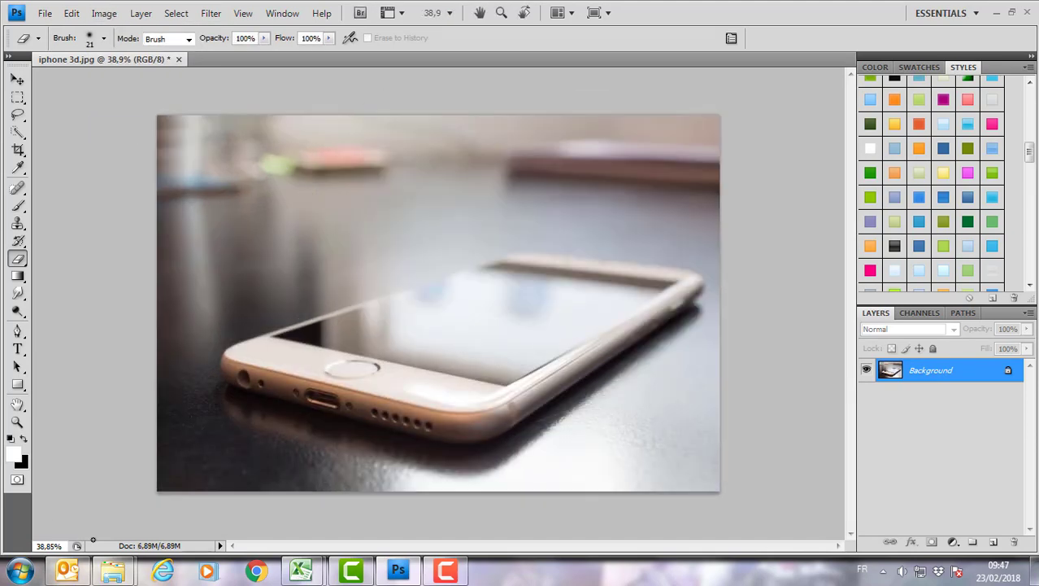
click(155, 497)
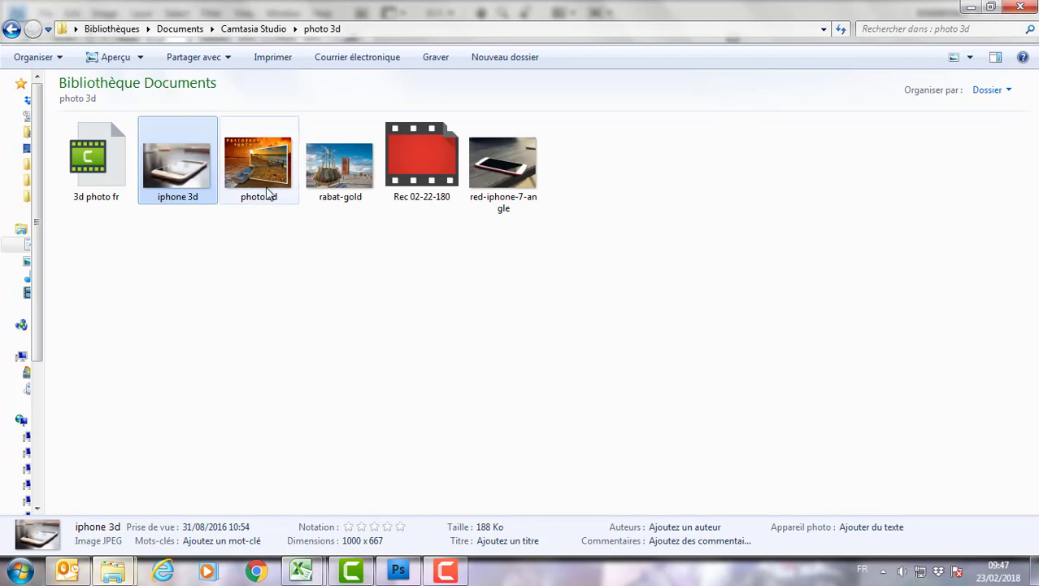
- Open rabat-gold, move it into the iphone 3d document as Layer 1, and close rabat-gold.jpg
mouse_move(340, 171)
mouse_down()
mouse_move(401, 579)
mouse_move(544, 339)
mouse_up()
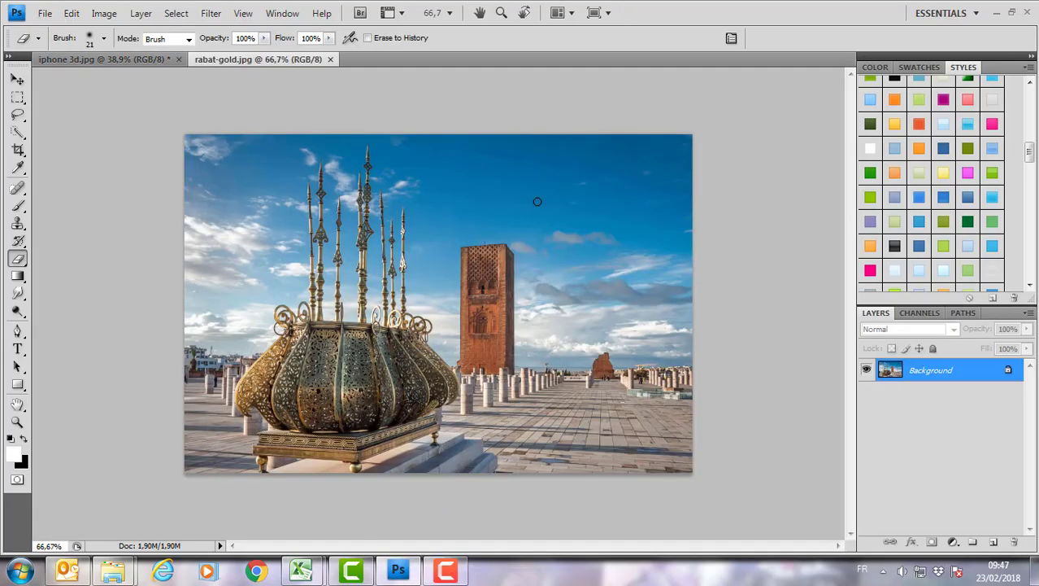
click(17, 79)
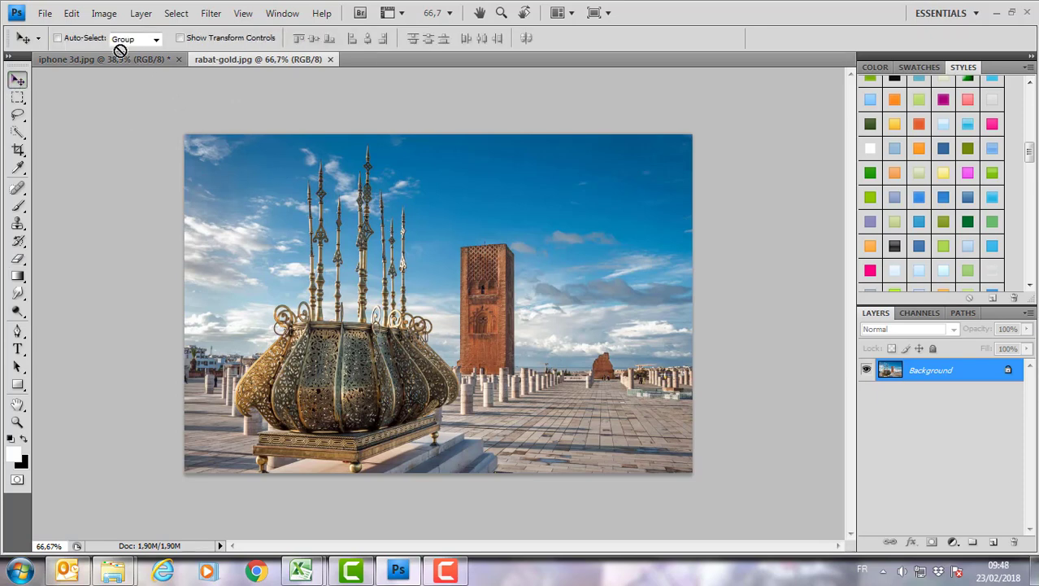
mouse_move(120, 51)
mouse_down()
mouse_move(119, 61)
mouse_move(308, 220)
mouse_move(505, 253)
mouse_up()
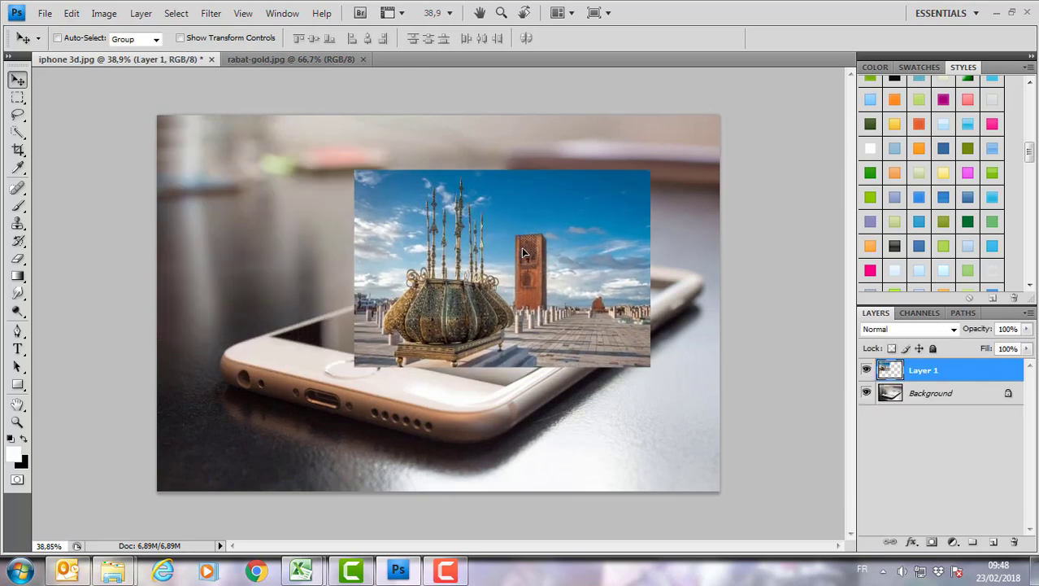
click(334, 62)
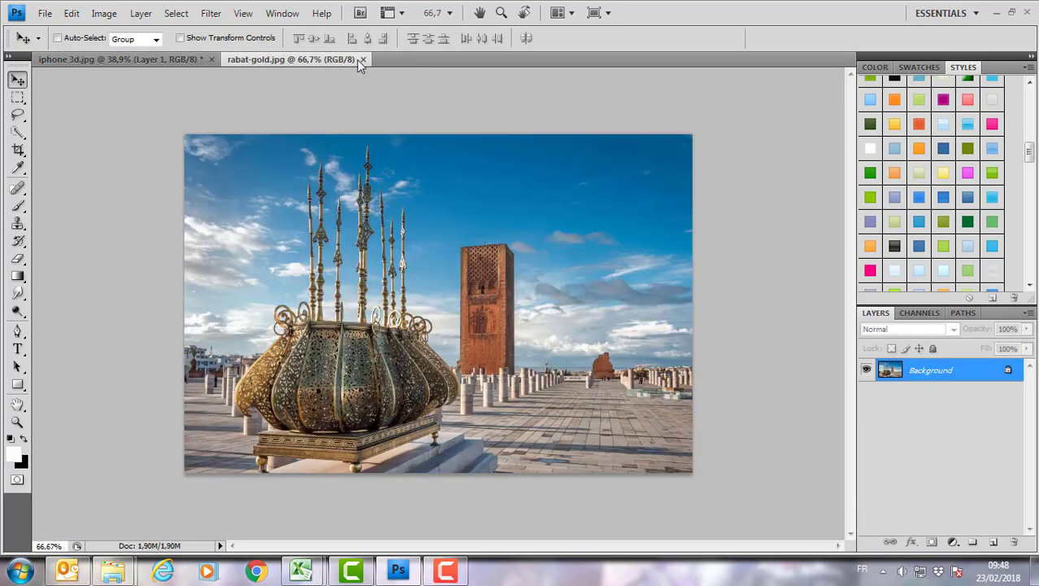
click(364, 60)
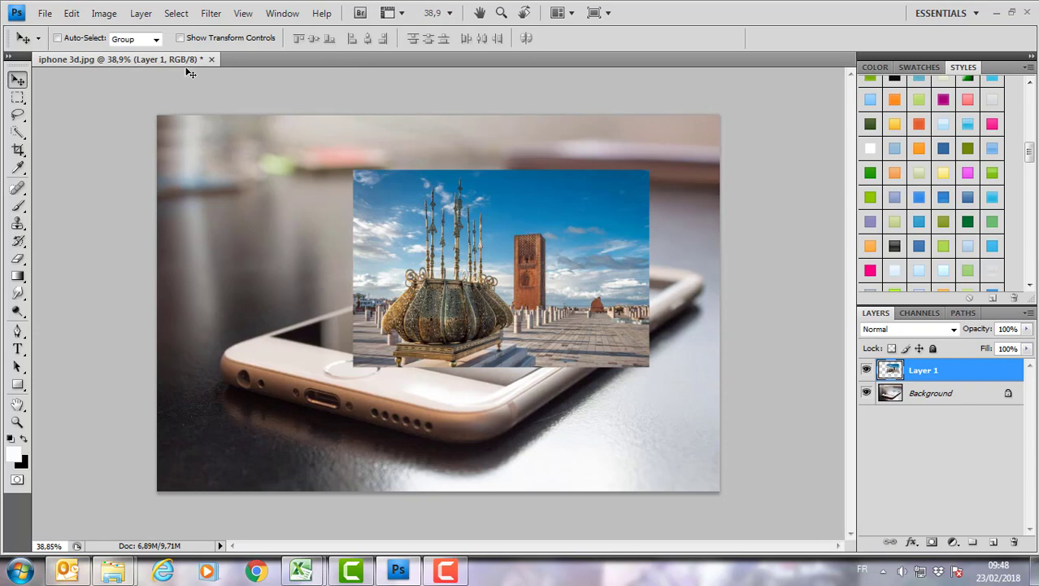
- Scale the Rabat layer up proportionally to about 147% with Free Transform
click(72, 13)
mouse_move(124, 309)
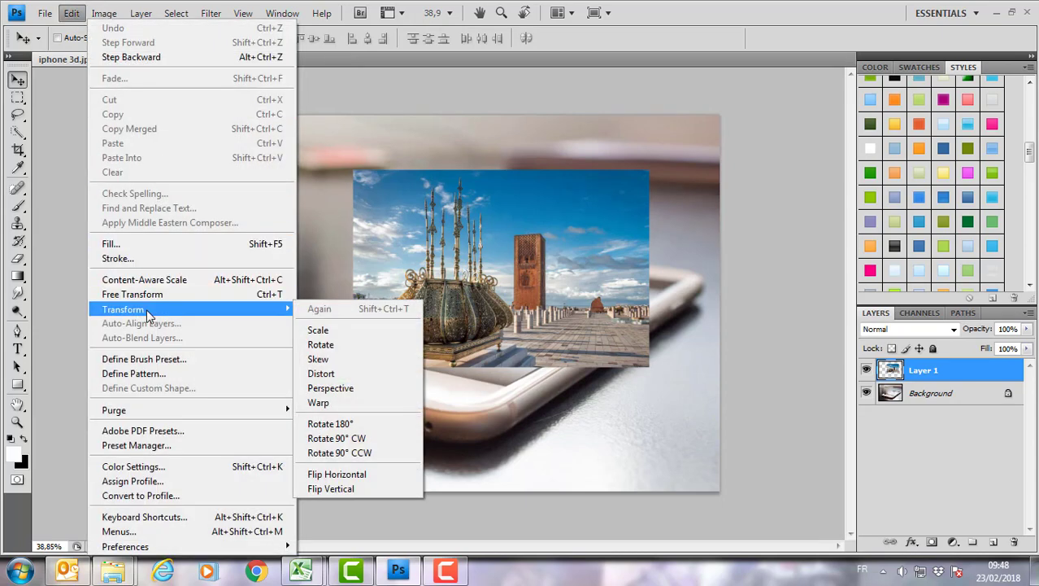
click(148, 295)
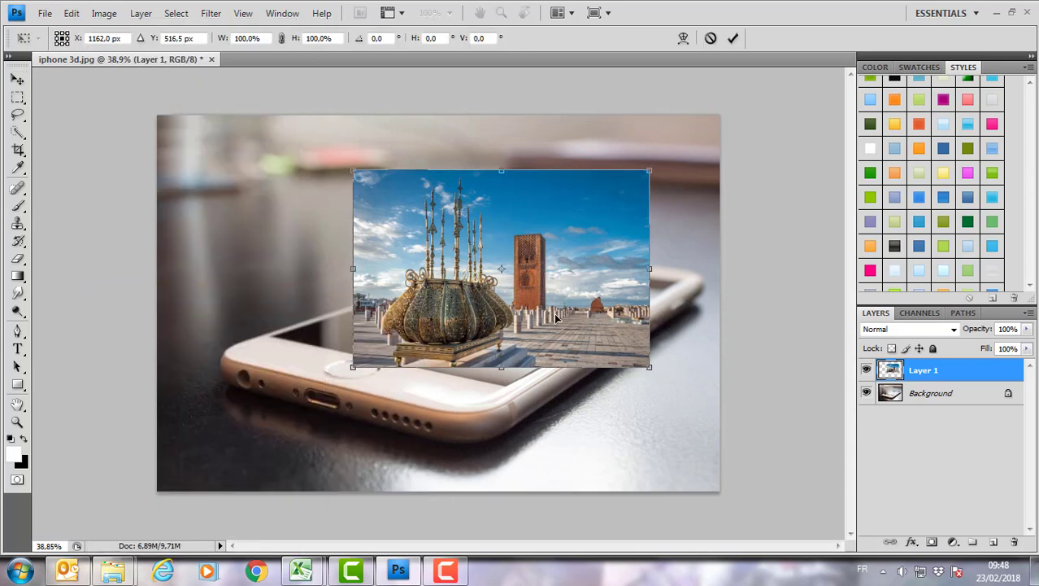
shift+click(658, 172)
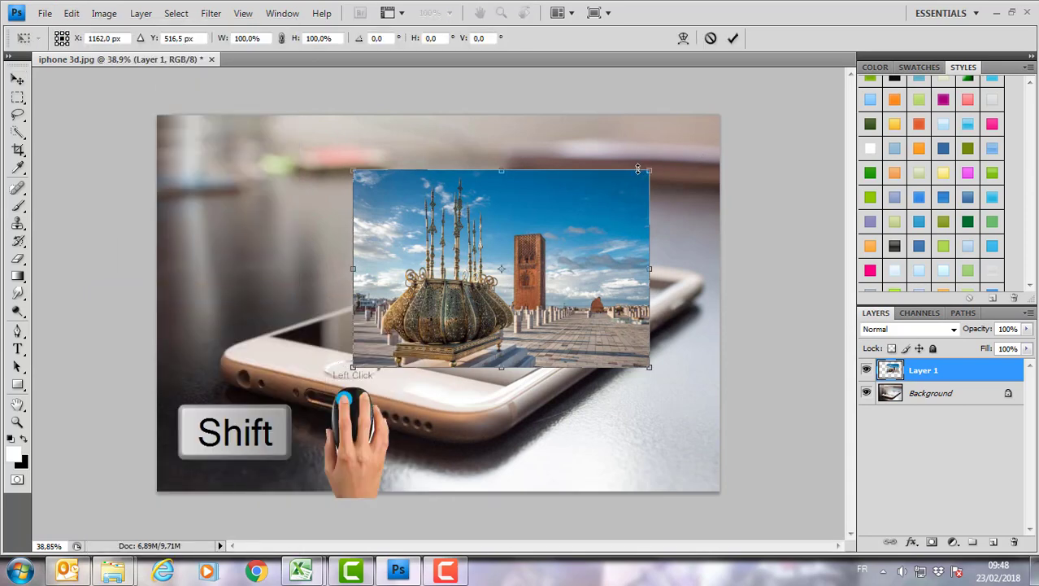
drag(637, 168, 699, 136)
drag(353, 366, 268, 421)
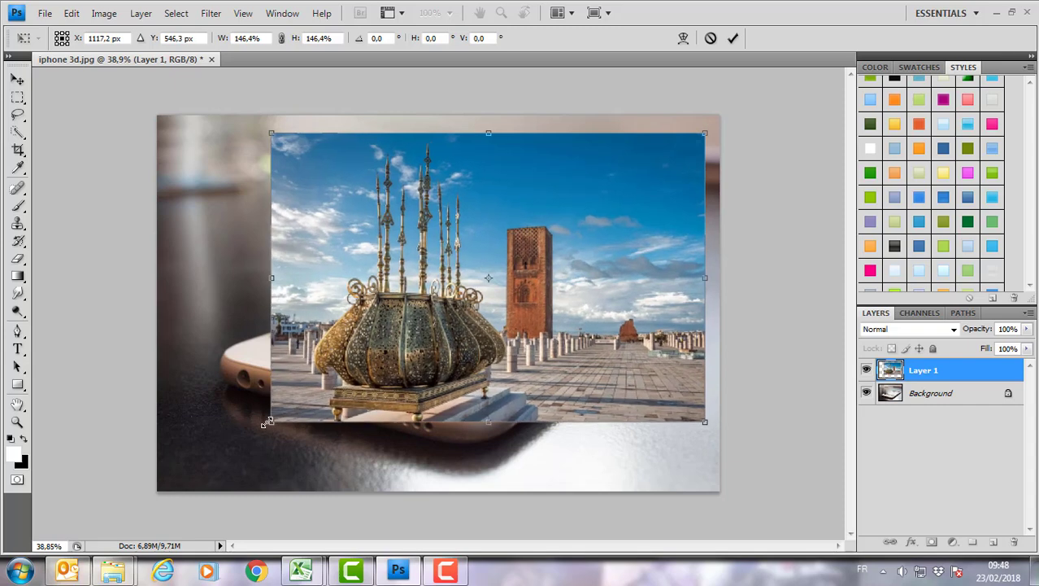
- Position the scaled Rabat layer over the iPhone's screen and apply the transform
drag(377, 358, 368, 346)
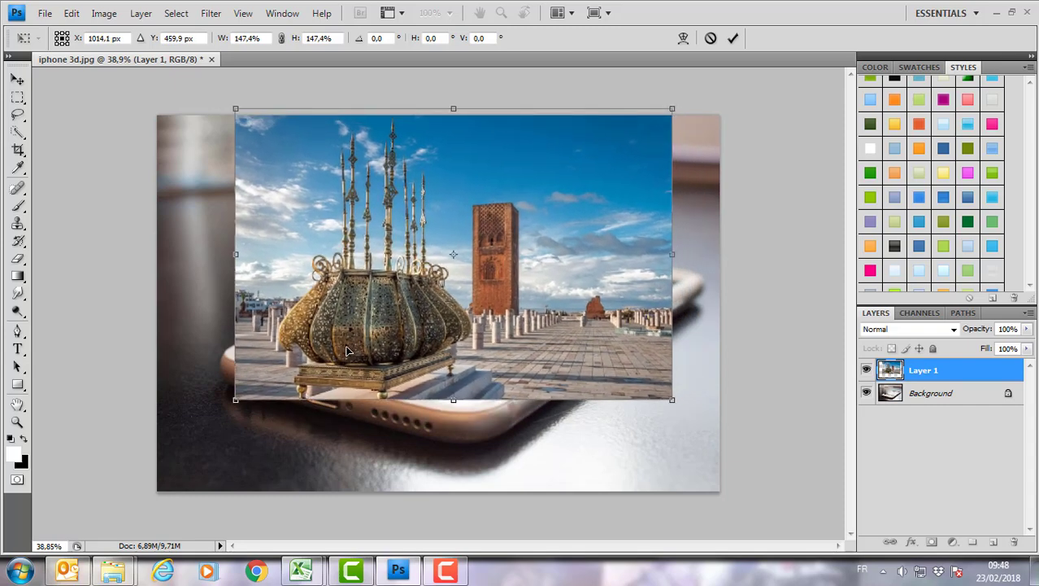
drag(367, 345, 345, 358)
key(Right)
key(Right)
key(Right)
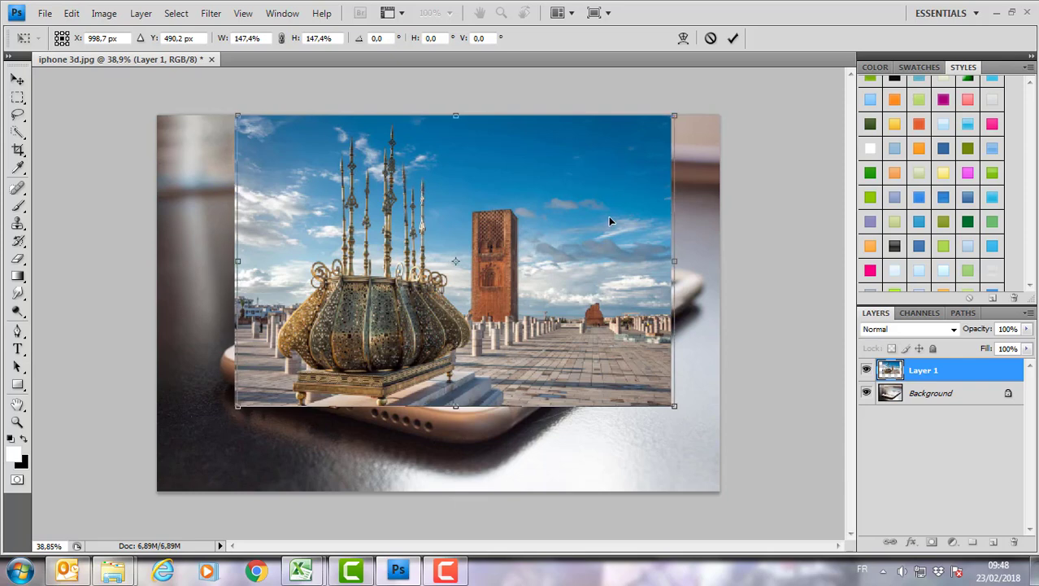
key(Right)
key(Right)
key(Right)
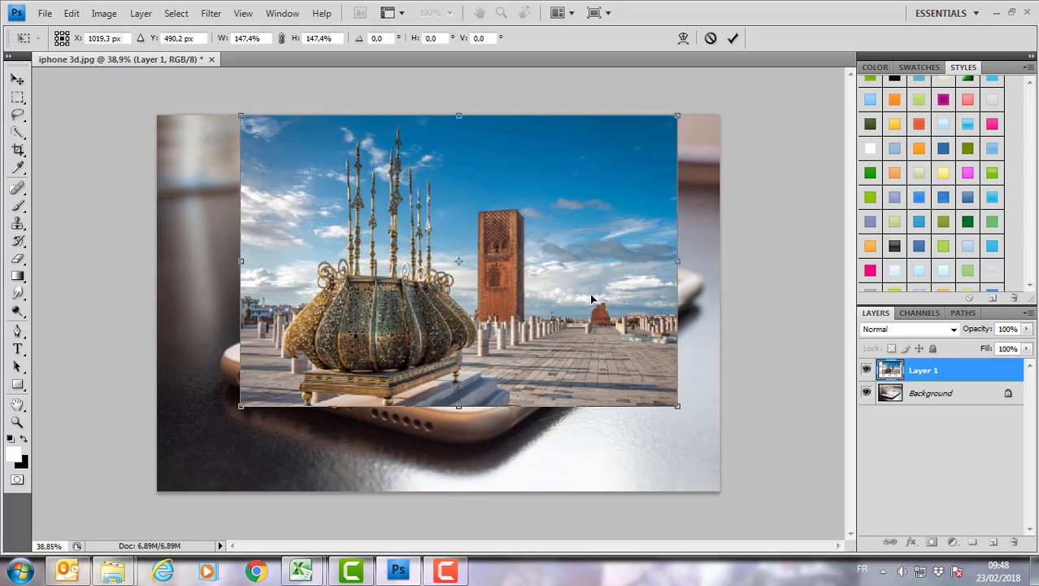
drag(523, 242, 522, 257)
key(Up)
key(Up)
key(Up)
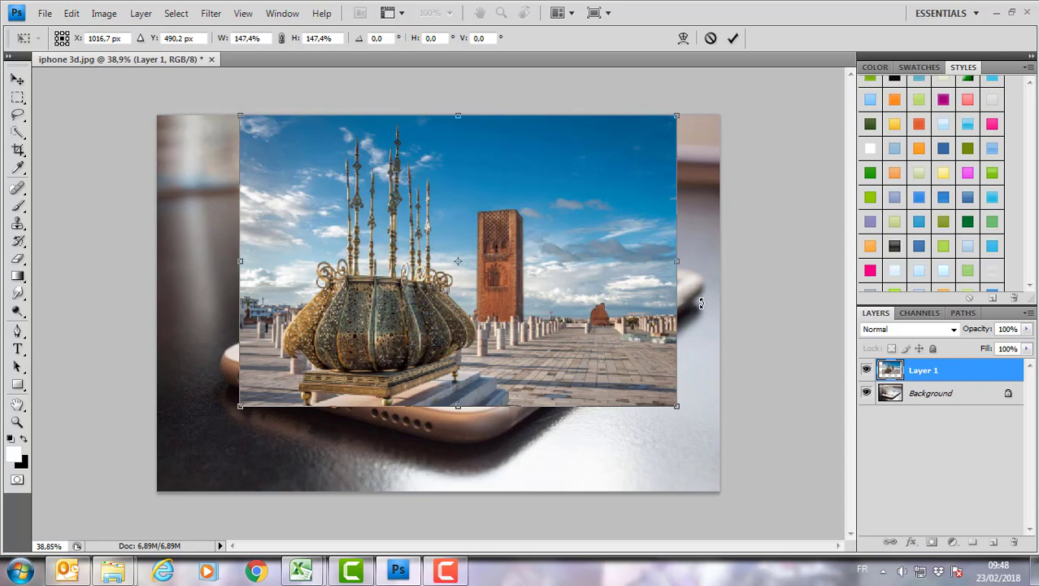
key(Return)
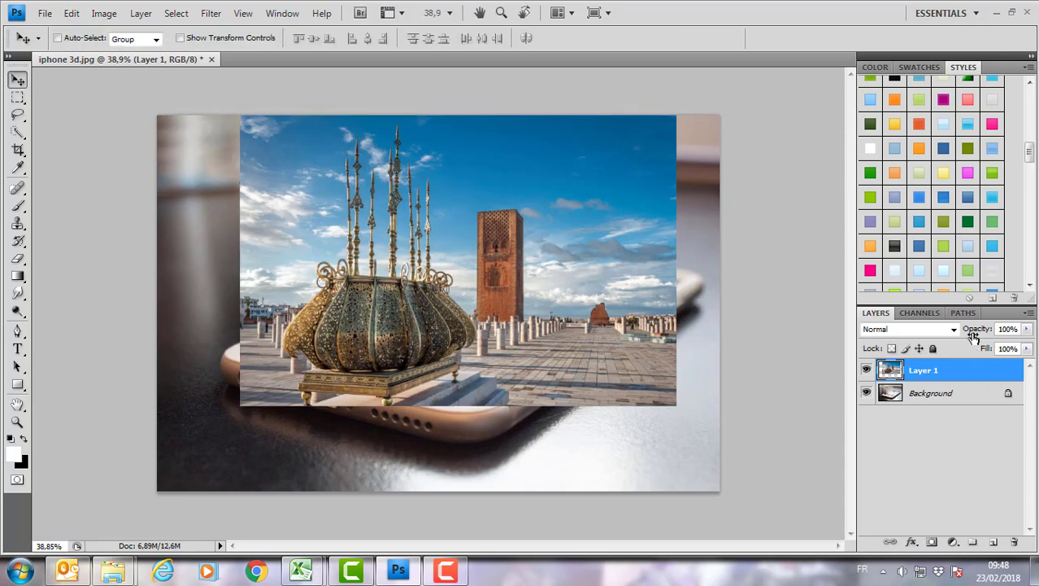
drag(974, 336, 947, 336)
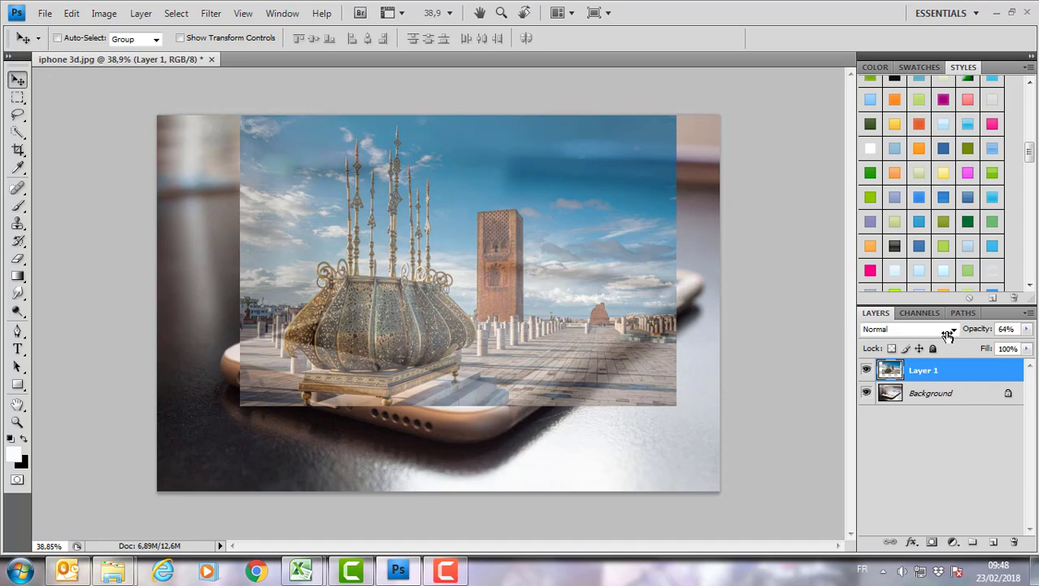
double_click(1004, 329)
text(100)
key(Return)
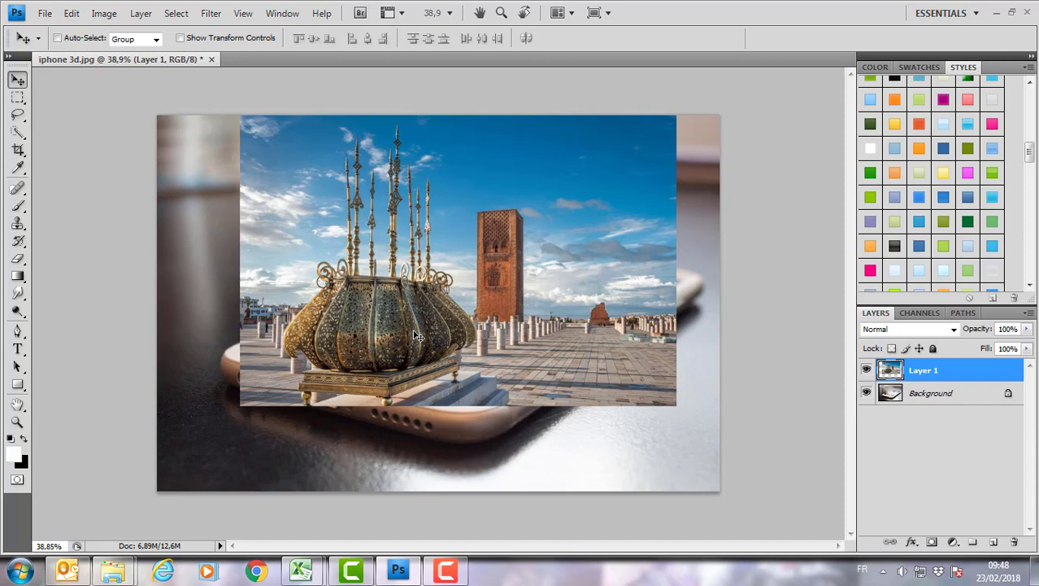
drag(980, 332, 937, 335)
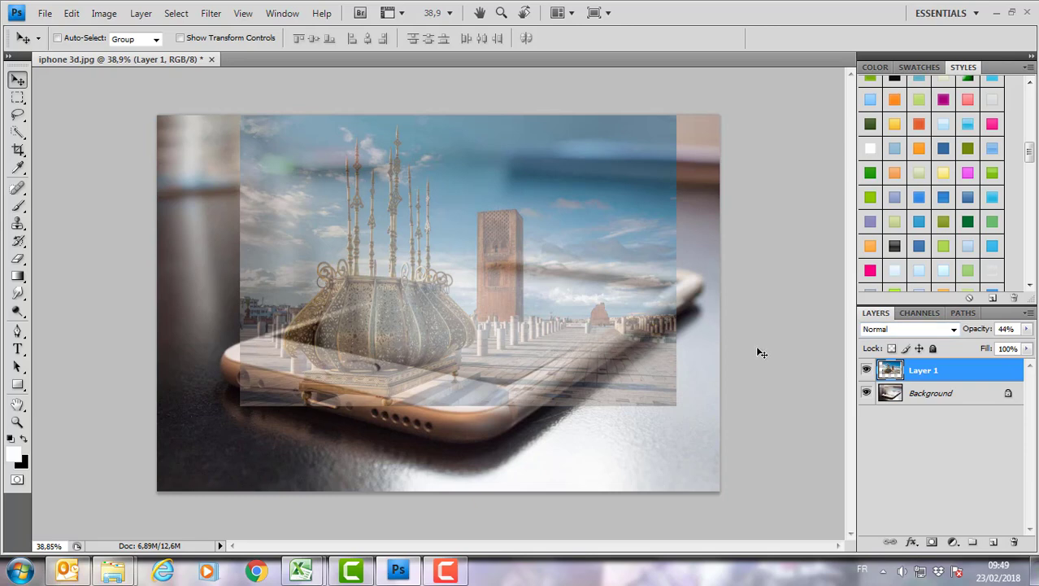
drag(974, 330, 1036, 325)
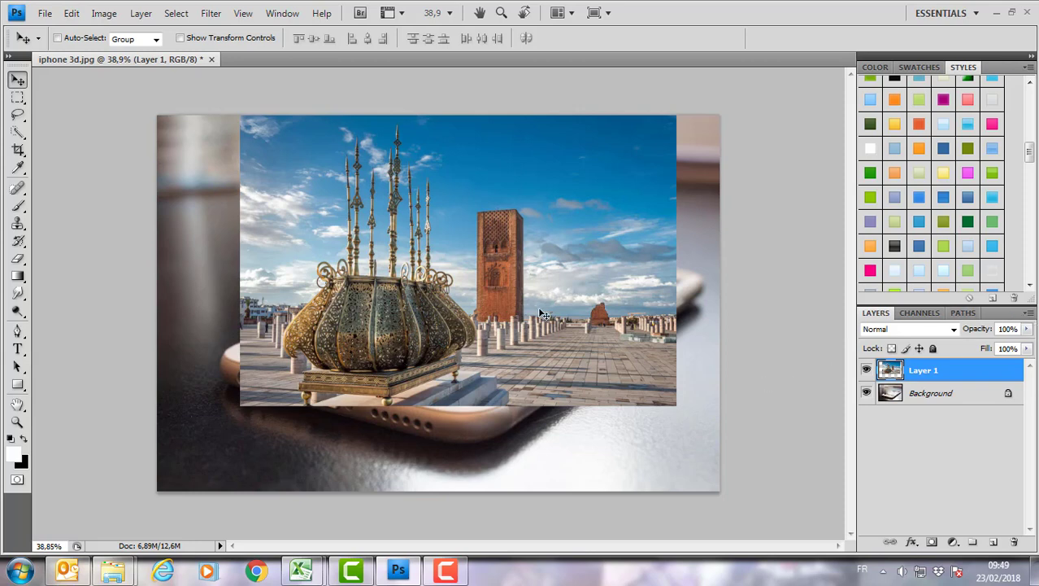
- Duplicate Layer 1, hide the original, and set Layer 1 copy to 46% opacity
right_click(927, 371)
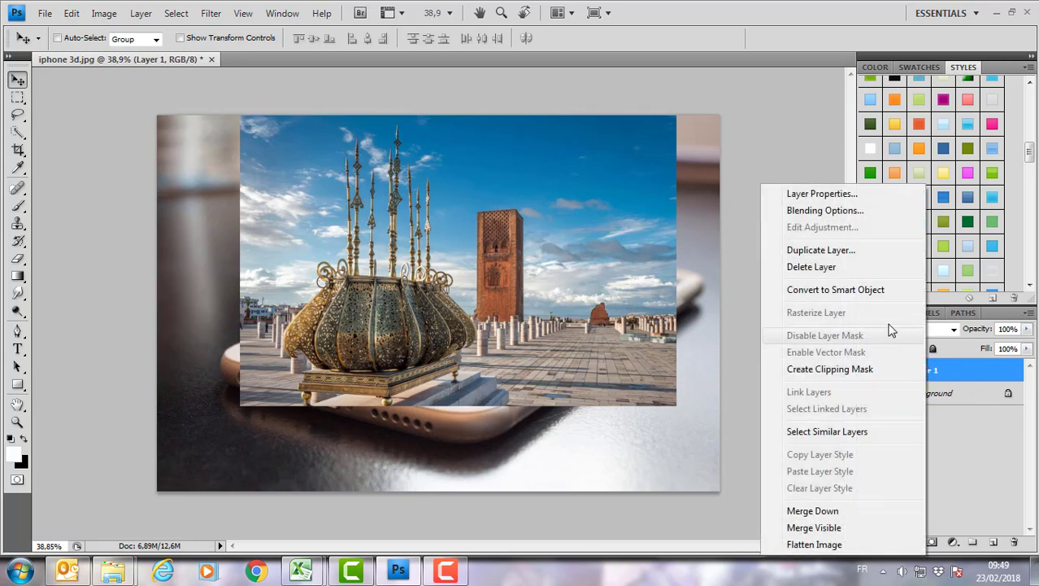
click(850, 251)
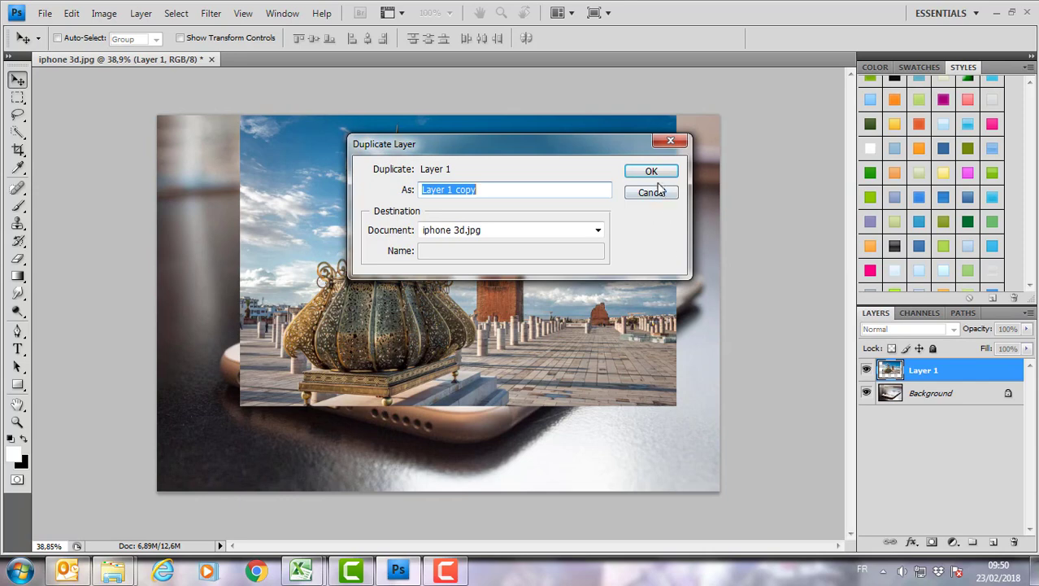
click(654, 172)
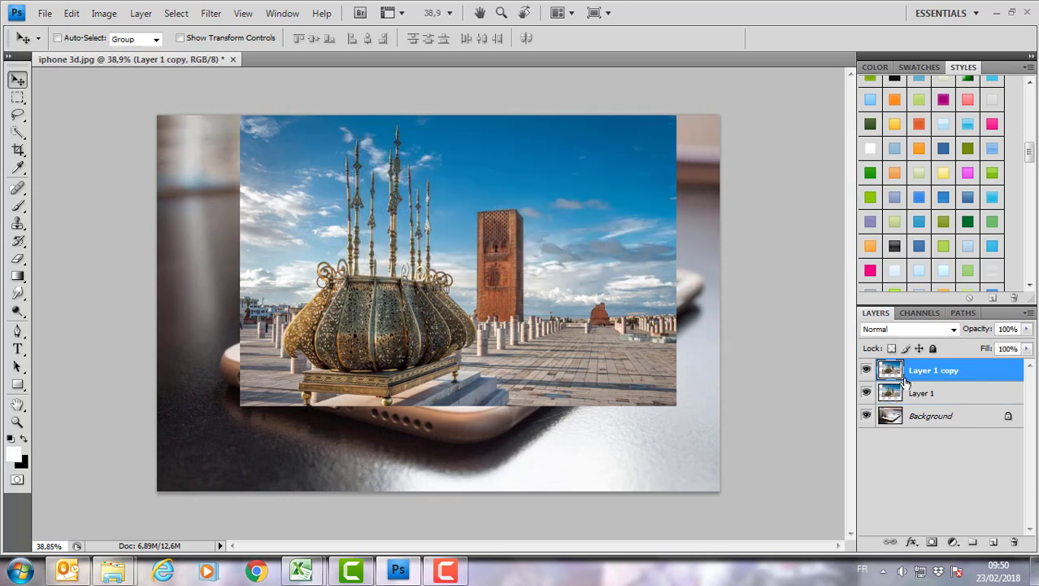
click(866, 393)
mouse_move(974, 329)
mouse_down()
mouse_move(916, 331)
mouse_move(936, 345)
mouse_up()
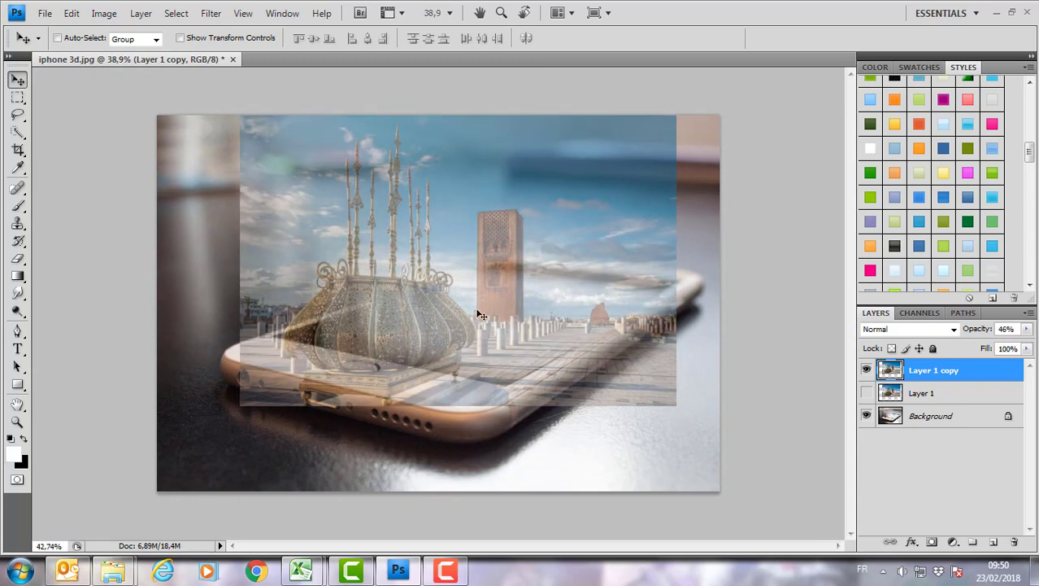
scroll(481, 315, up, 3)
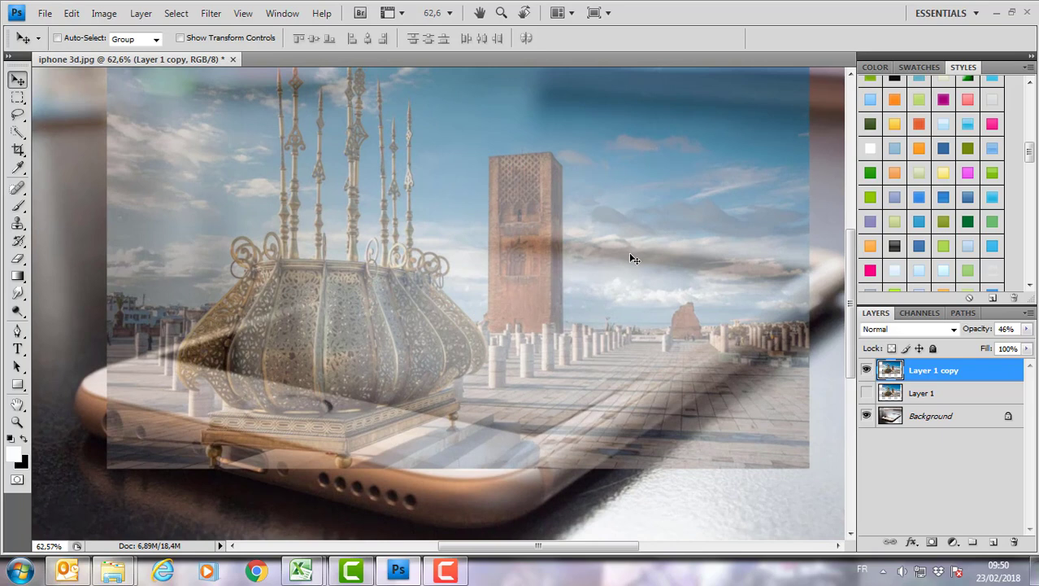
- Start a curved Pen path along the lantern's left side, breaking one anchor's handle
drag(684, 250, 657, 325)
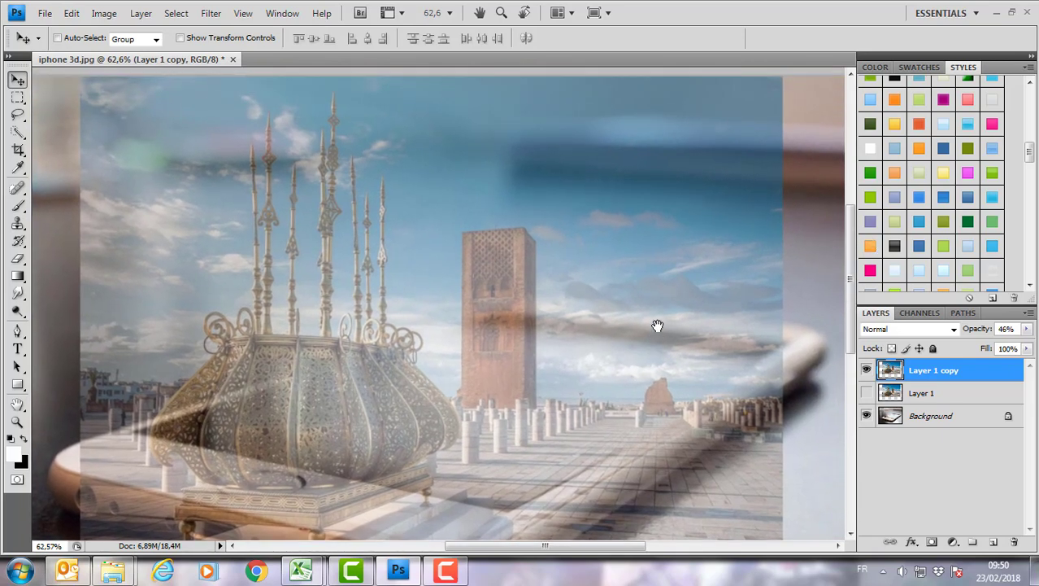
click(17, 332)
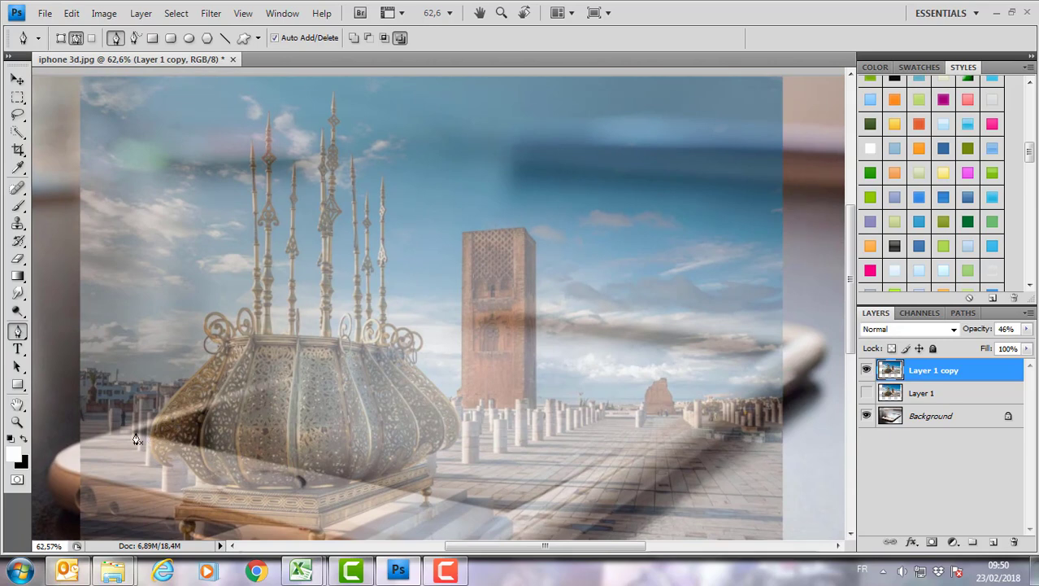
scroll(136, 439, up, 1)
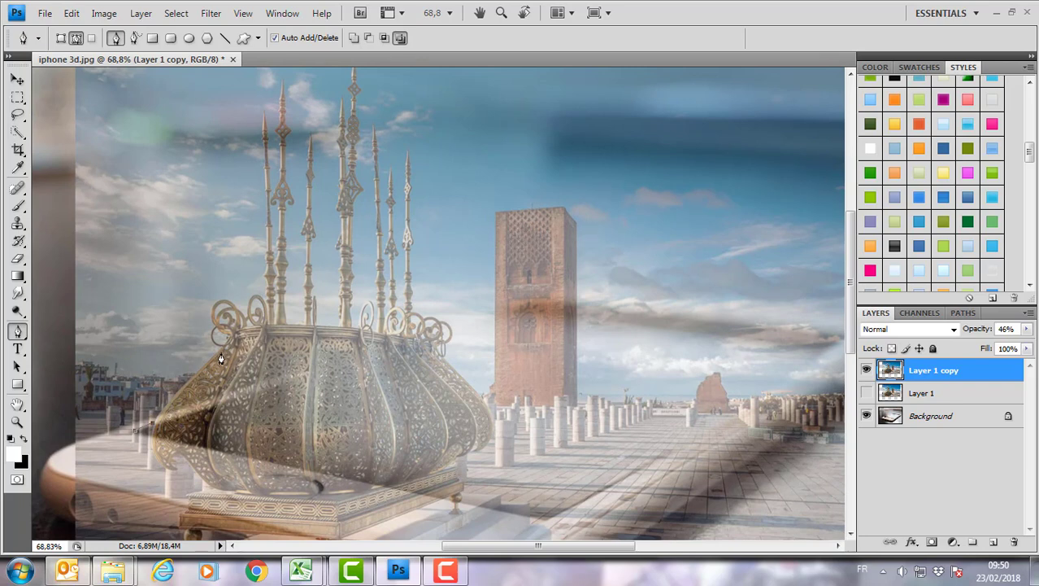
drag(239, 345, 250, 322)
scroll(221, 353, up, 3)
scroll(221, 354, up, 2)
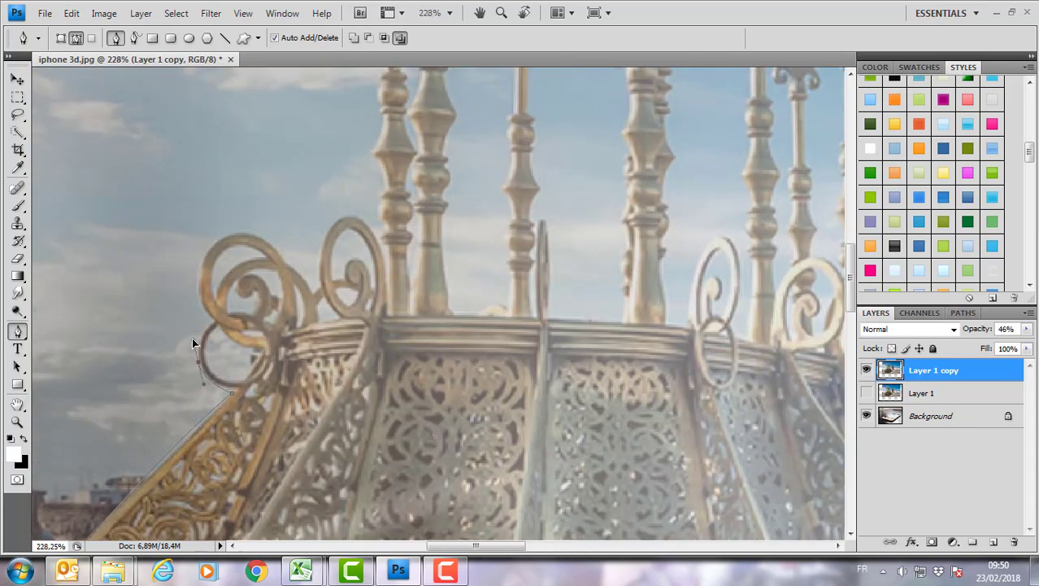
drag(196, 336, 192, 339)
click(198, 366)
mouse_move(210, 330)
mouse_down()
mouse_move(222, 321)
mouse_move(205, 299)
mouse_up()
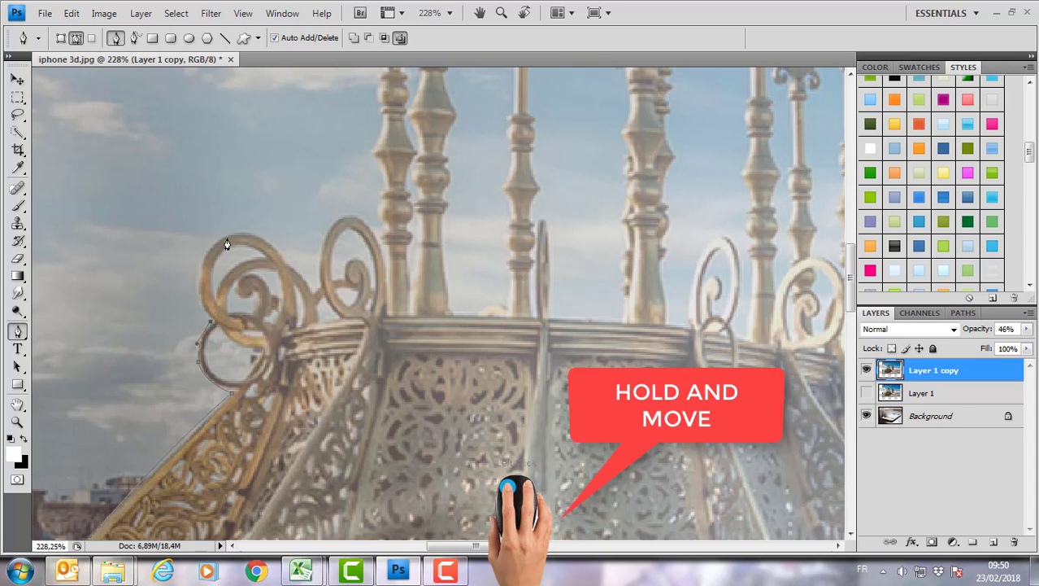
- Curve the path around the left scroll and next scroll ornament, with sharp corners
mouse_move(225, 238)
mouse_down()
mouse_move(260, 234)
mouse_move(271, 197)
mouse_up()
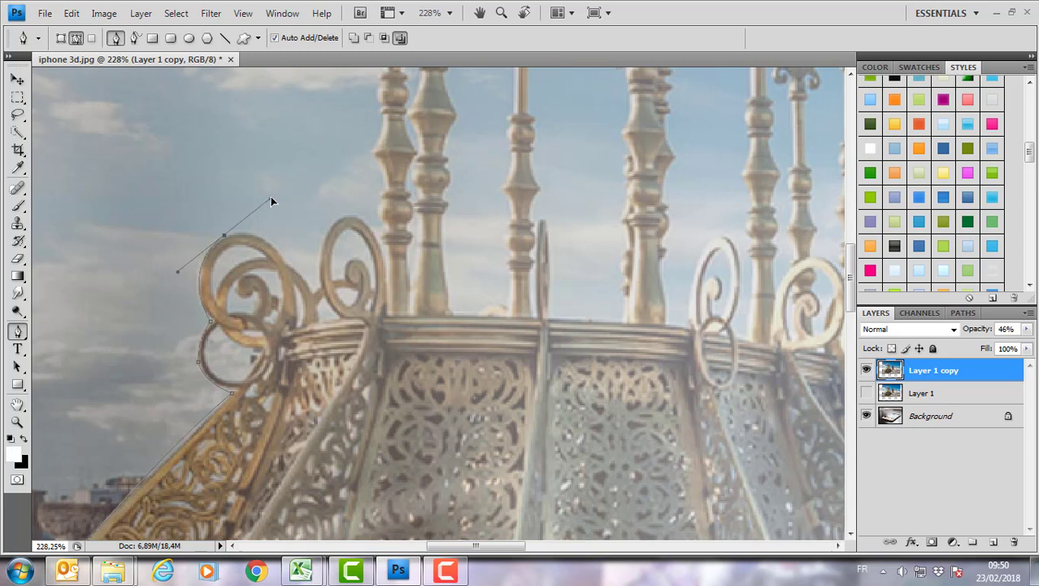
alt+click(226, 238)
drag(317, 303, 301, 298)
alt+click(286, 263)
mouse_move(356, 217)
mouse_down()
mouse_move(424, 241)
mouse_move(419, 197)
mouse_move(434, 218)
mouse_move(395, 239)
mouse_move(413, 239)
mouse_move(401, 221)
mouse_up()
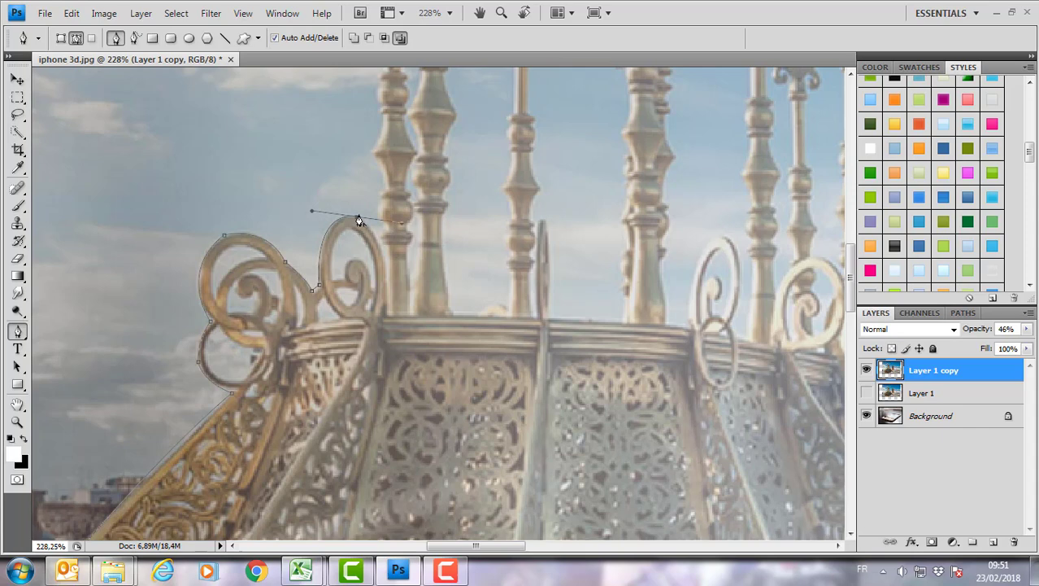
alt+click(358, 218)
- Continue the curved path up the side of the lantern's spire
scroll(409, 244, up, 3)
alt+scroll(390, 383, up, 1)
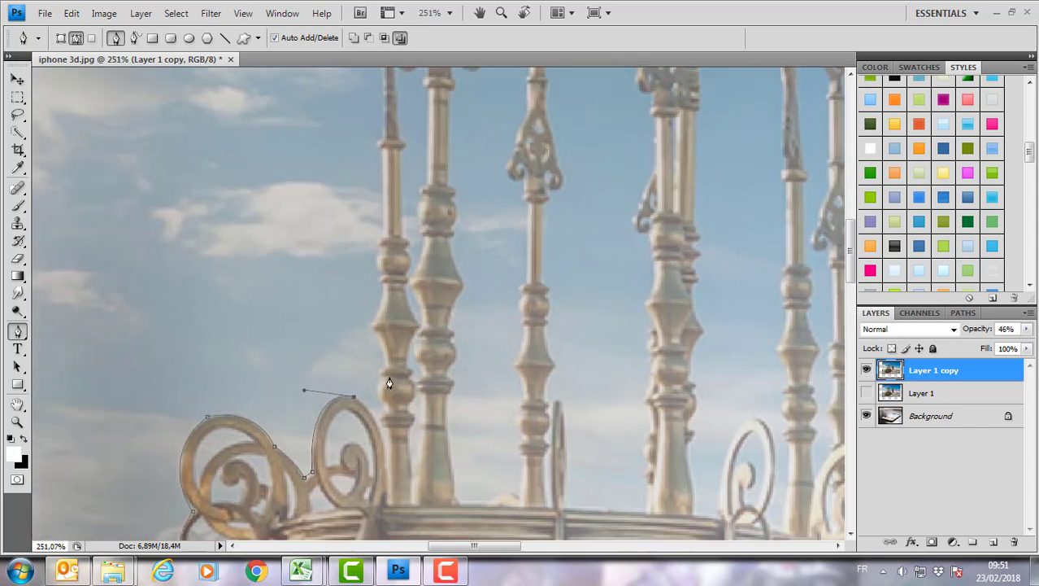
alt+scroll(390, 383, up, 1)
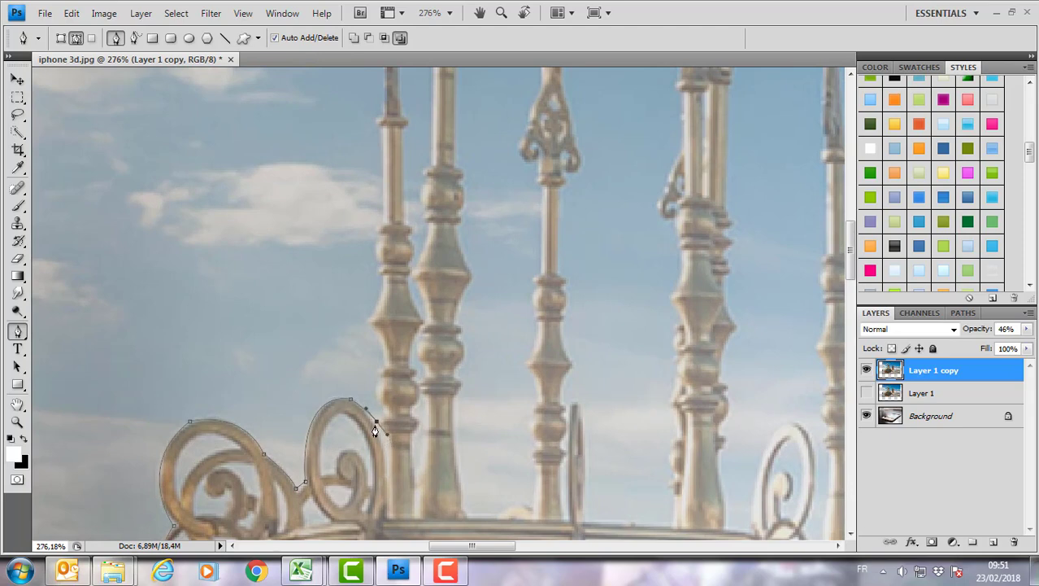
alt+scroll(378, 425, up, 3)
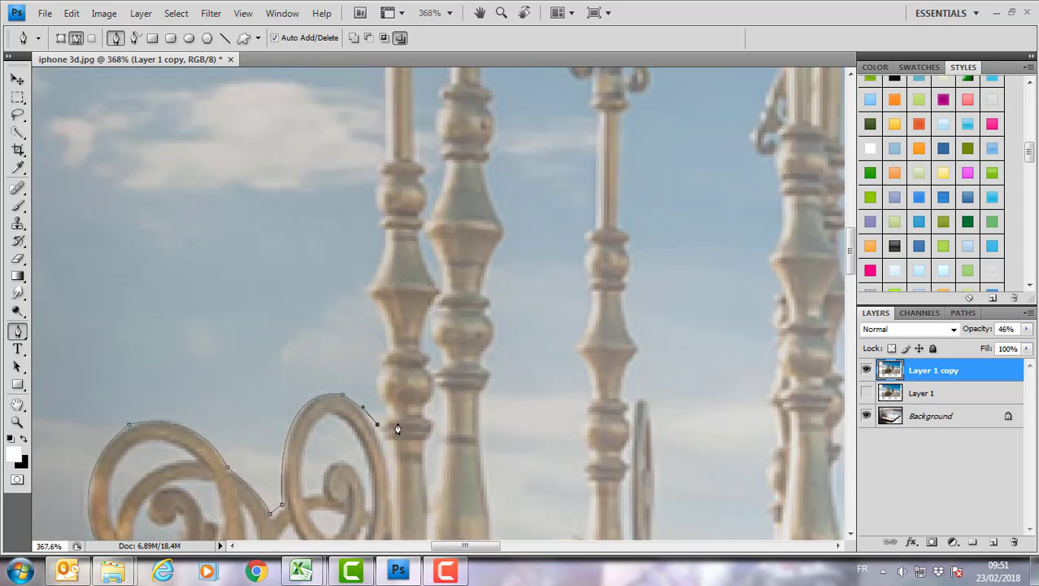
drag(384, 424, 388, 406)
drag(380, 368, 396, 334)
drag(410, 349, 398, 334)
drag(366, 290, 330, 263)
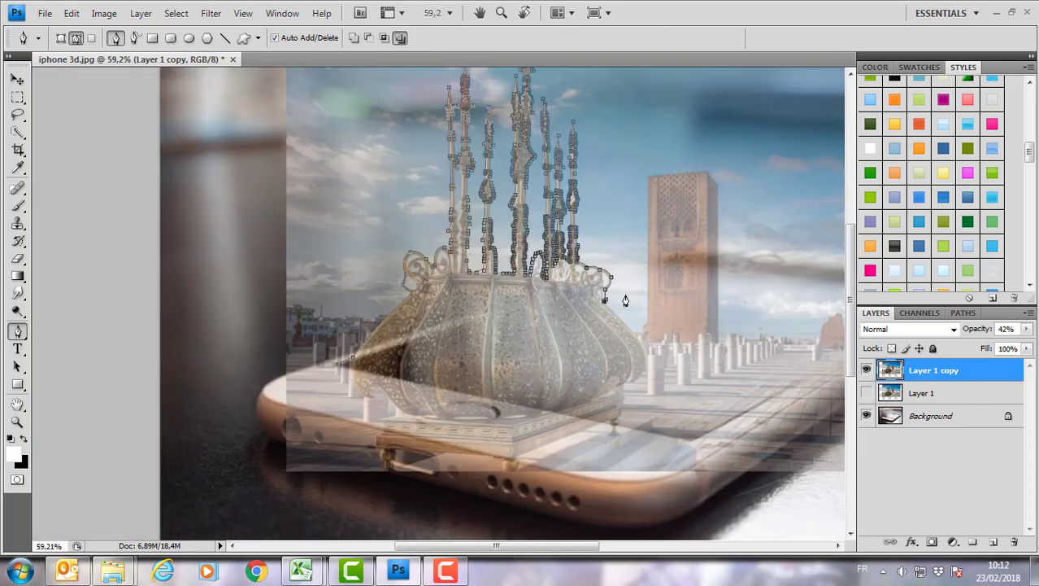
- Lower Layer 1 copy's opacity and trace the path along the screen edge and tower top
mouse_move(972, 331)
mouse_down()
mouse_move(990, 331)
mouse_move(948, 331)
mouse_up()
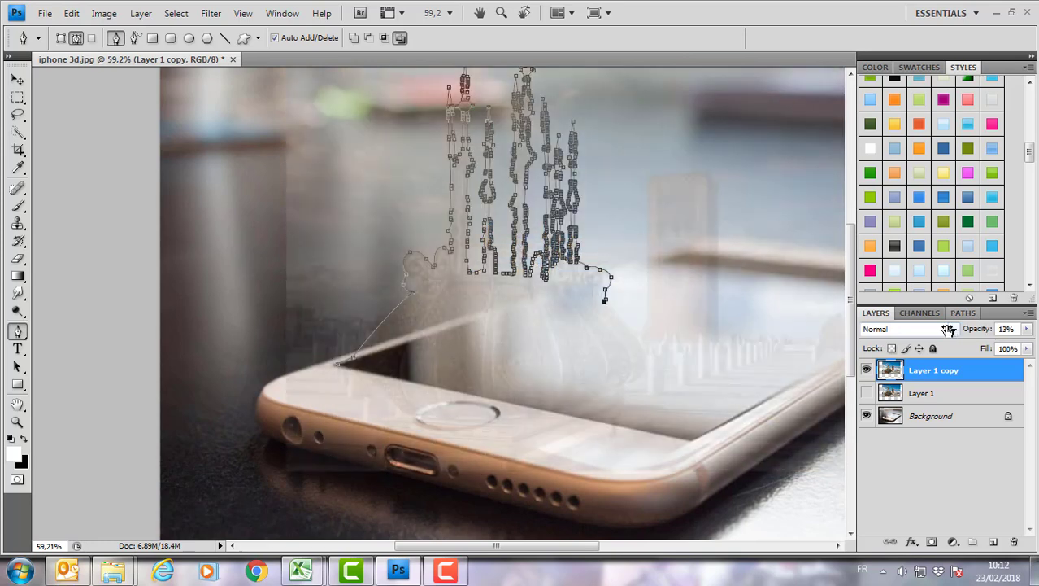
click(646, 257)
scroll(648, 190, up, 3)
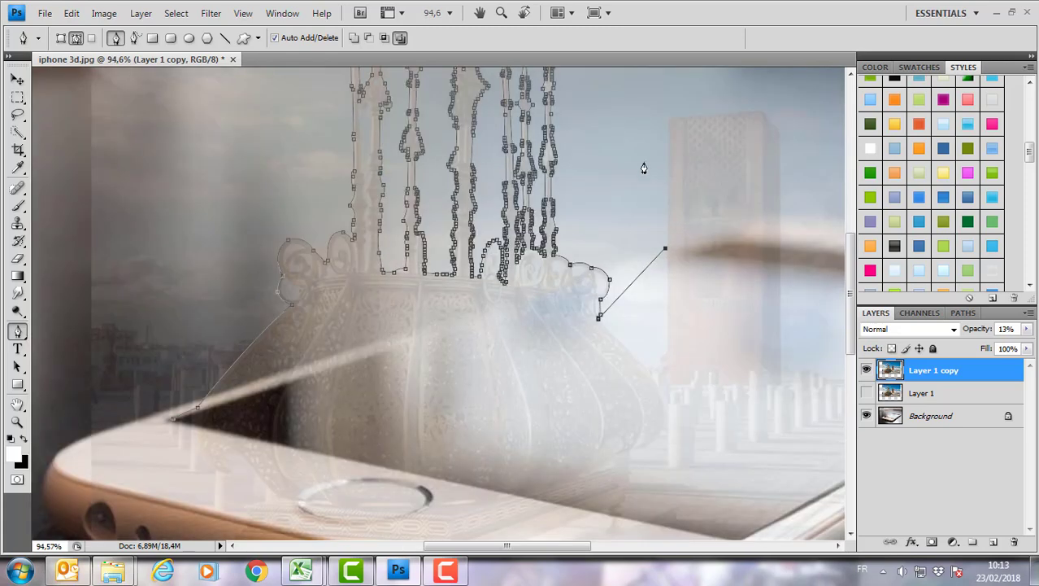
click(669, 117)
click(761, 112)
click(781, 133)
- Restore Layer 1 copy to 100% opacity and trace down the tower's right edge
drag(645, 286, 378, 279)
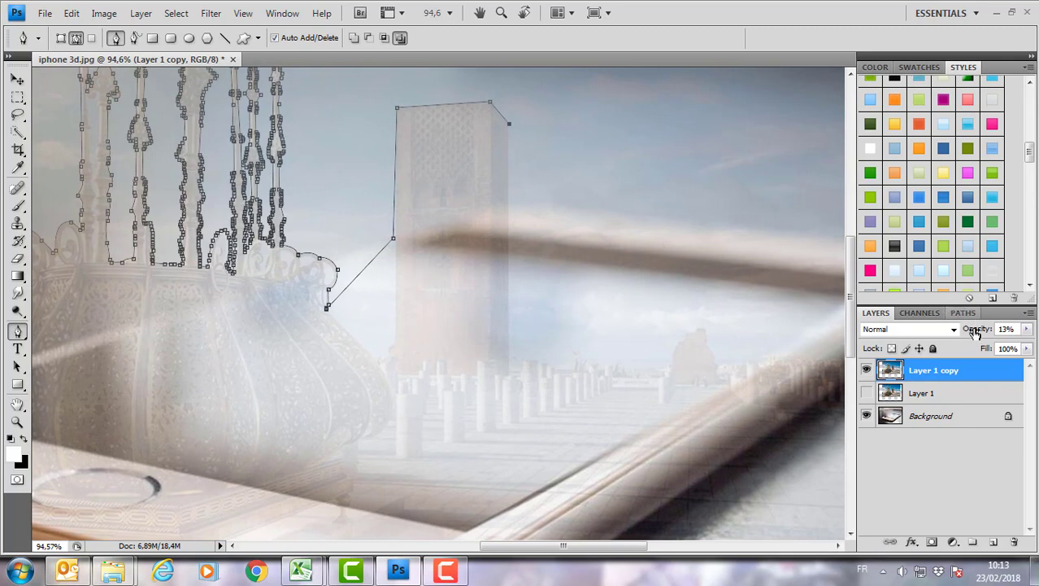
drag(976, 334, 1002, 333)
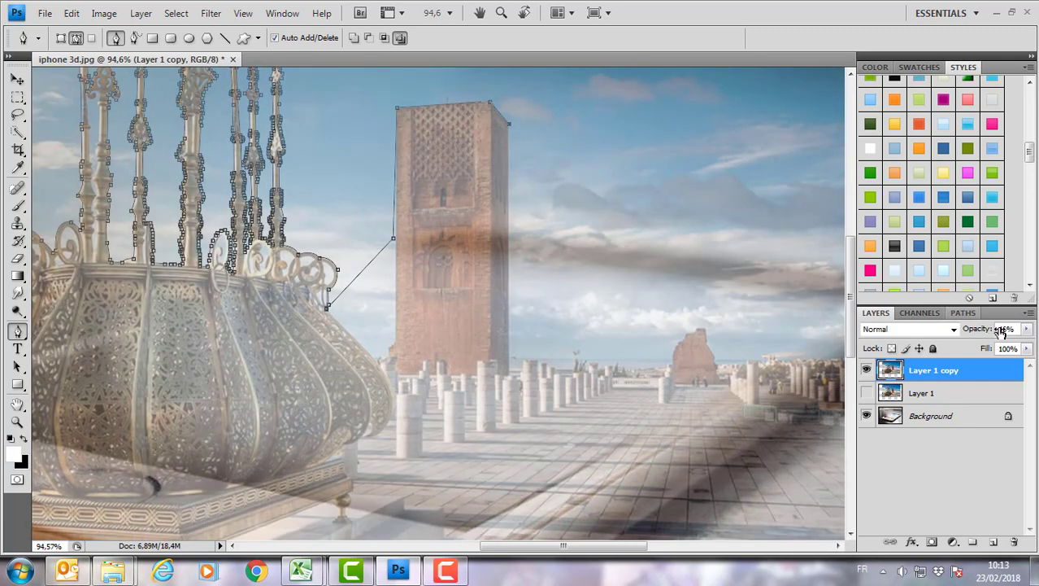
drag(1002, 333, 1031, 332)
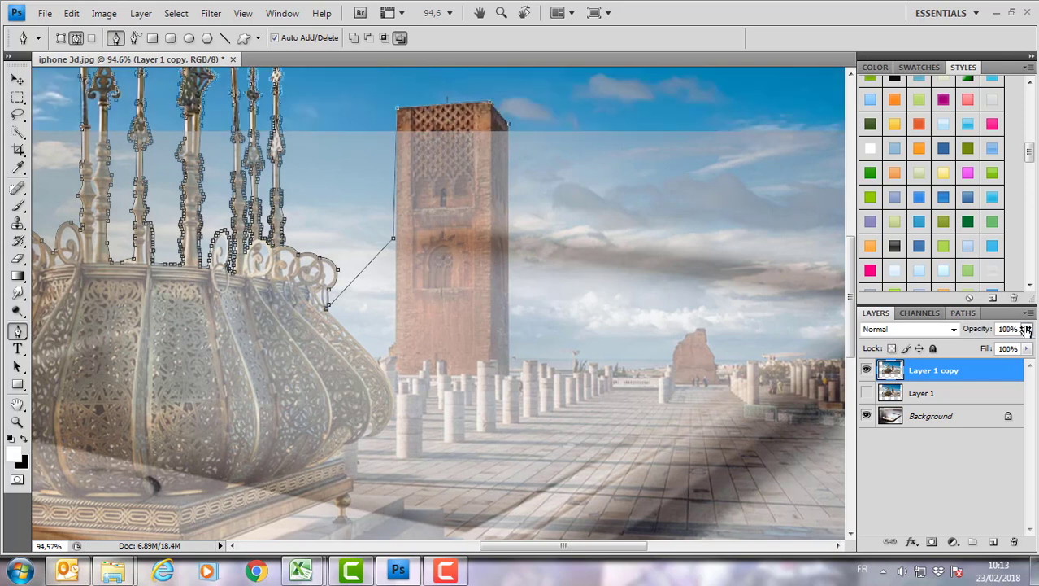
click(509, 285)
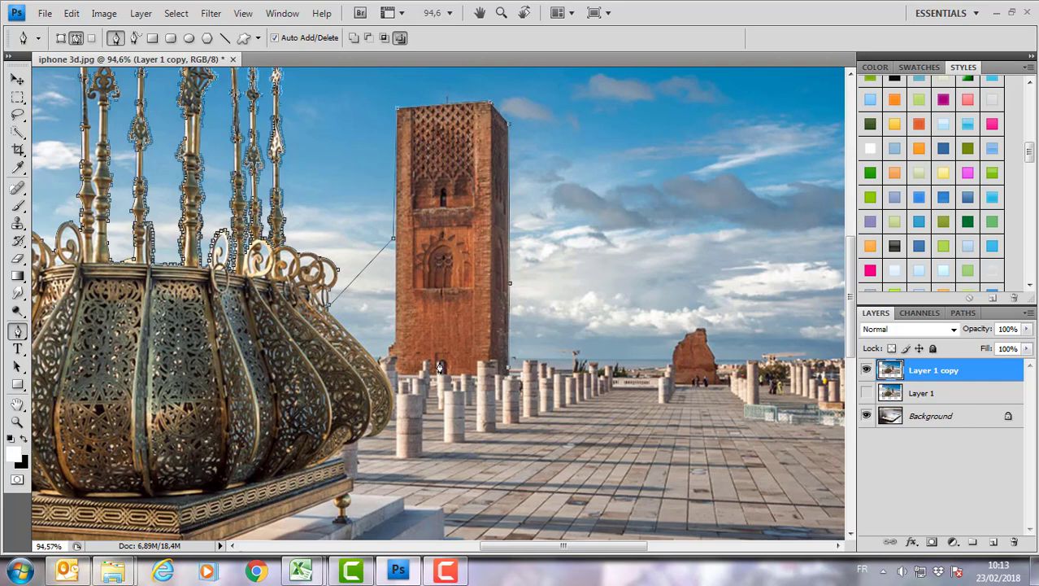
- Close the lantern-and-tower path and convert it to a selection with 0 feather
scroll(436, 368, down, 1)
scroll(406, 374, down, 1)
scroll(306, 403, down, 1)
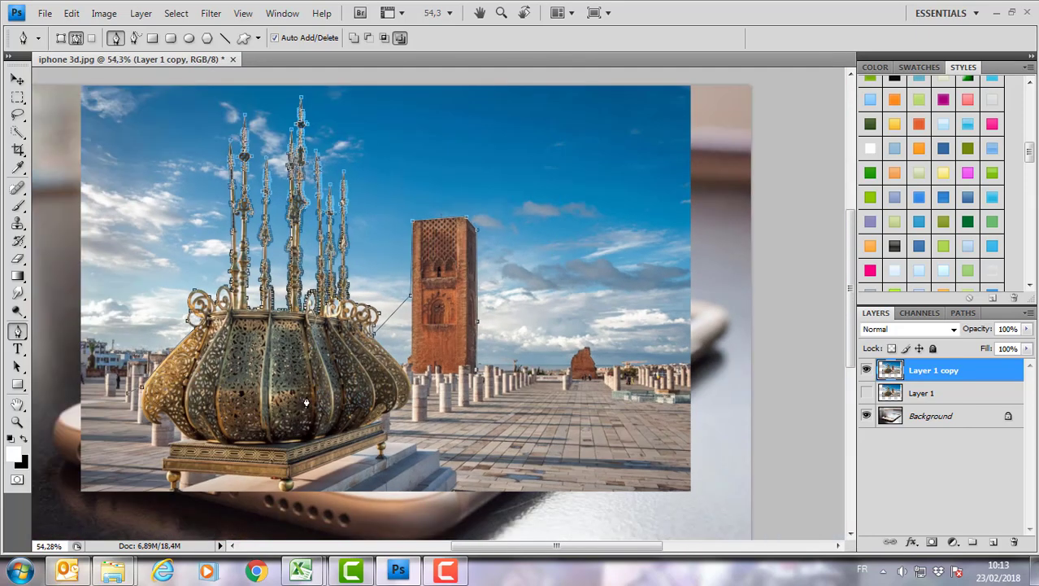
click(303, 429)
click(127, 398)
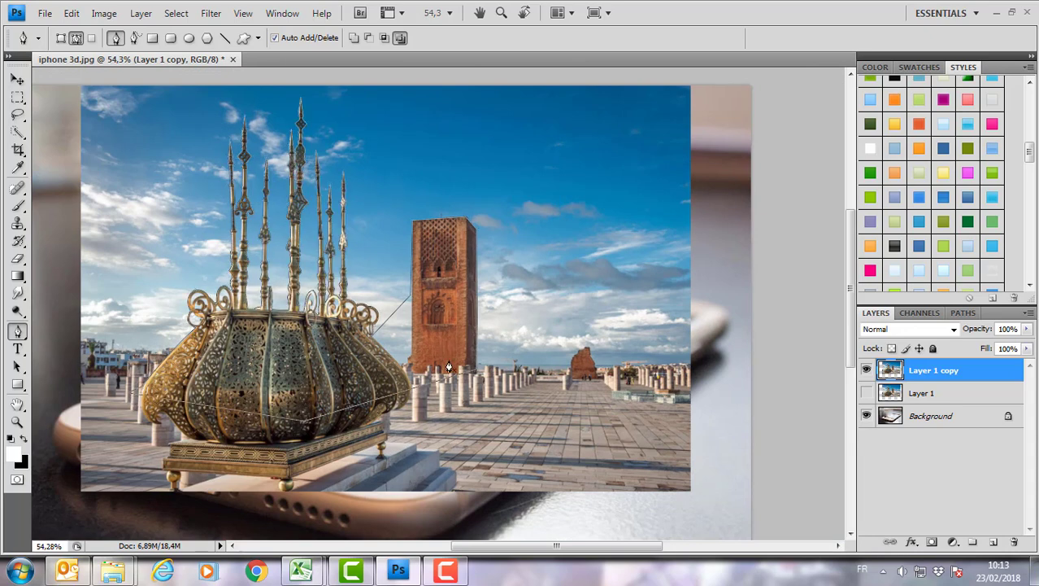
right_click(397, 353)
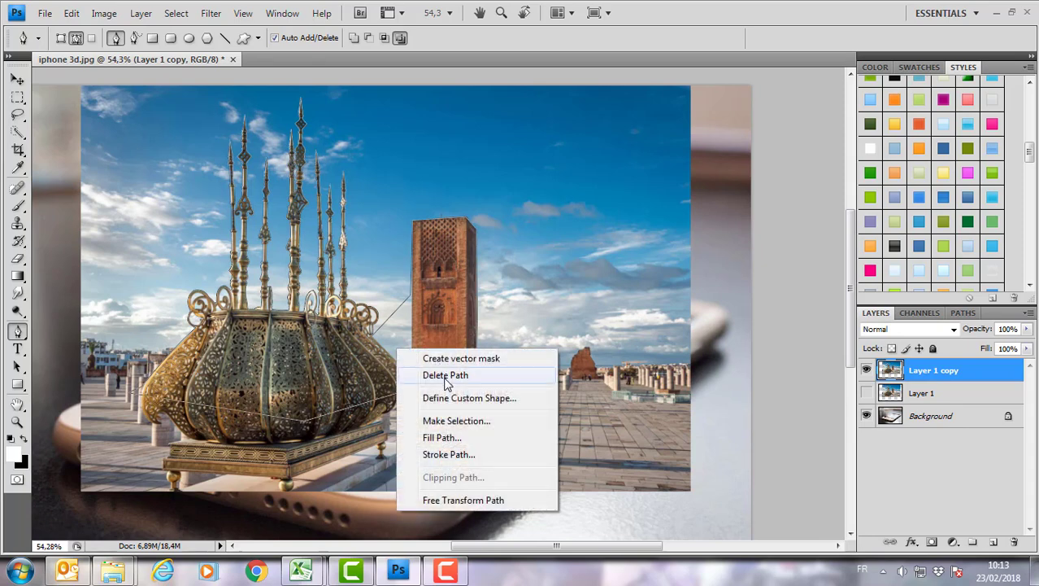
click(457, 421)
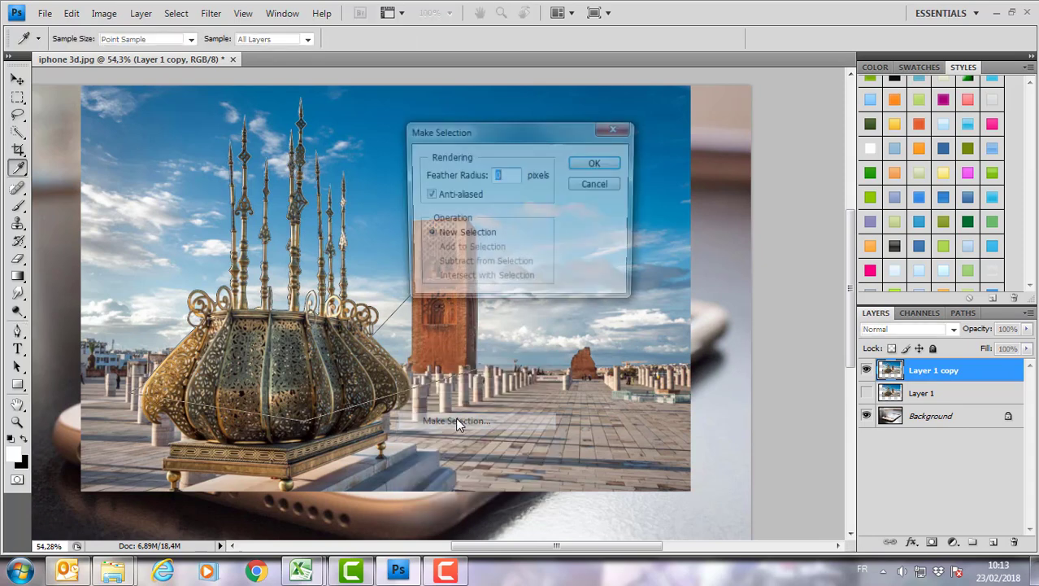
click(597, 163)
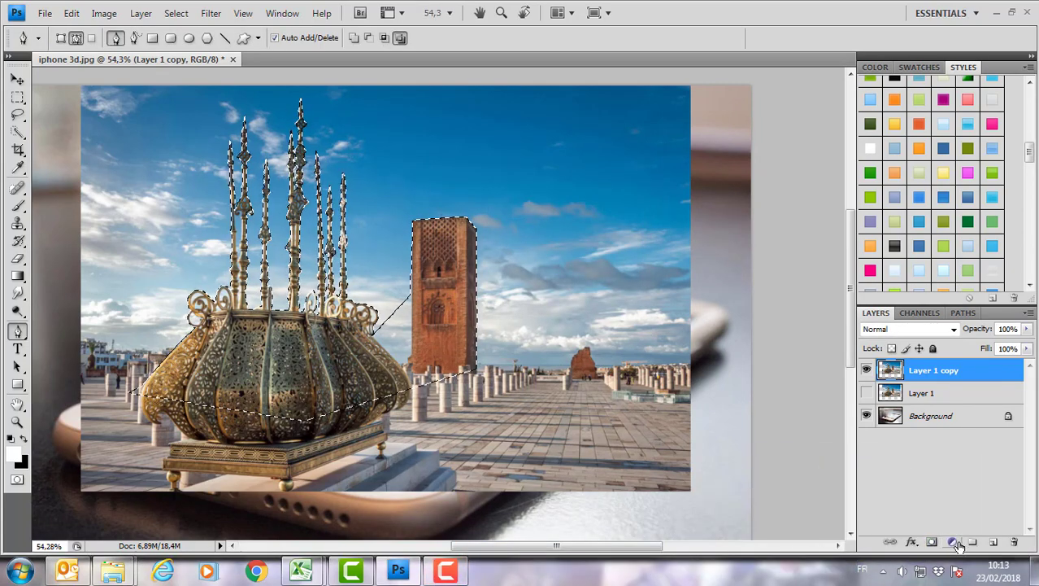
- Add a layer mask to Layer 1 copy, hide the photo layers, and select Background
click(932, 542)
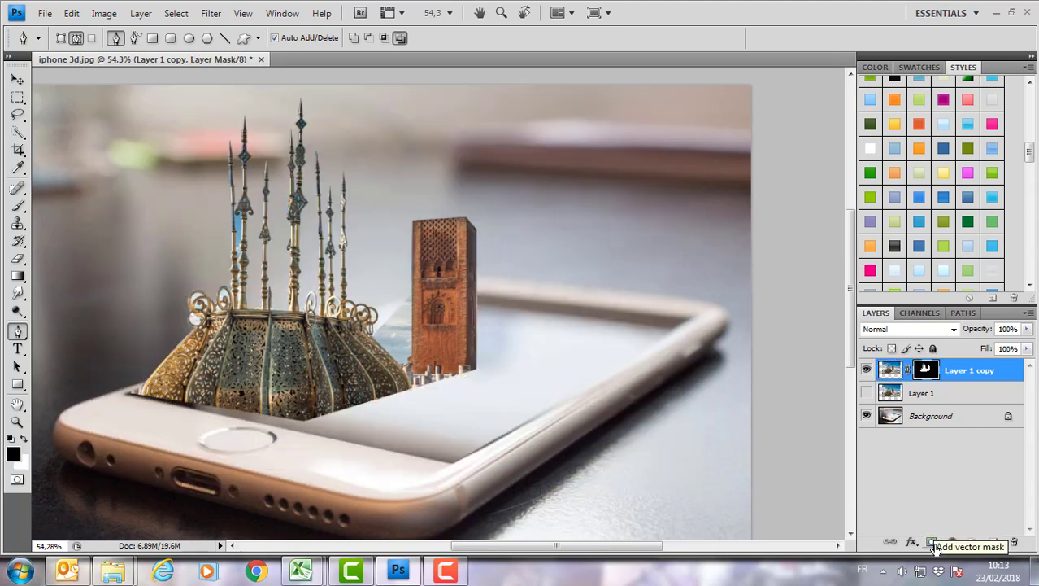
click(867, 393)
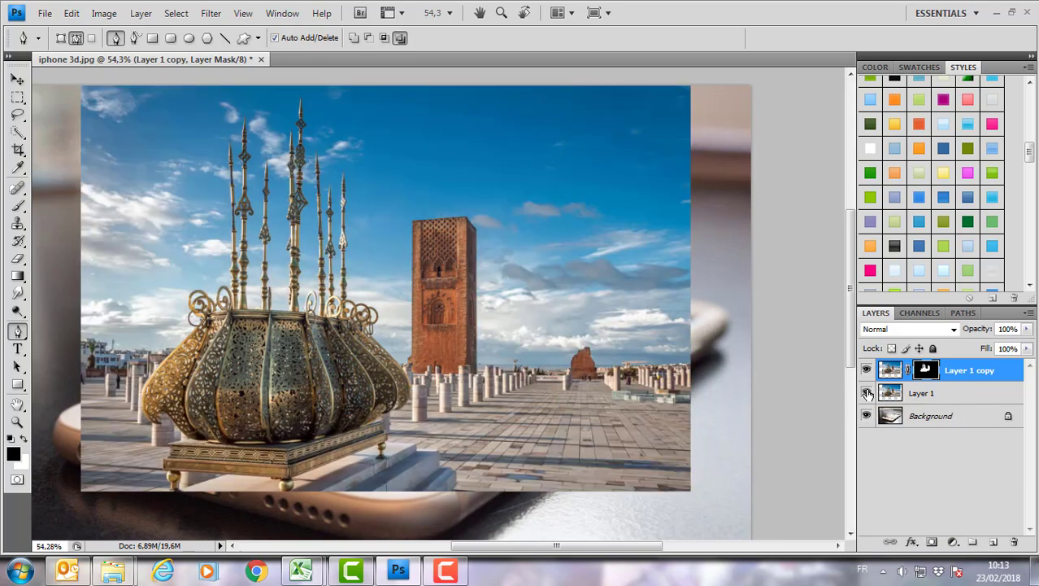
click(867, 393)
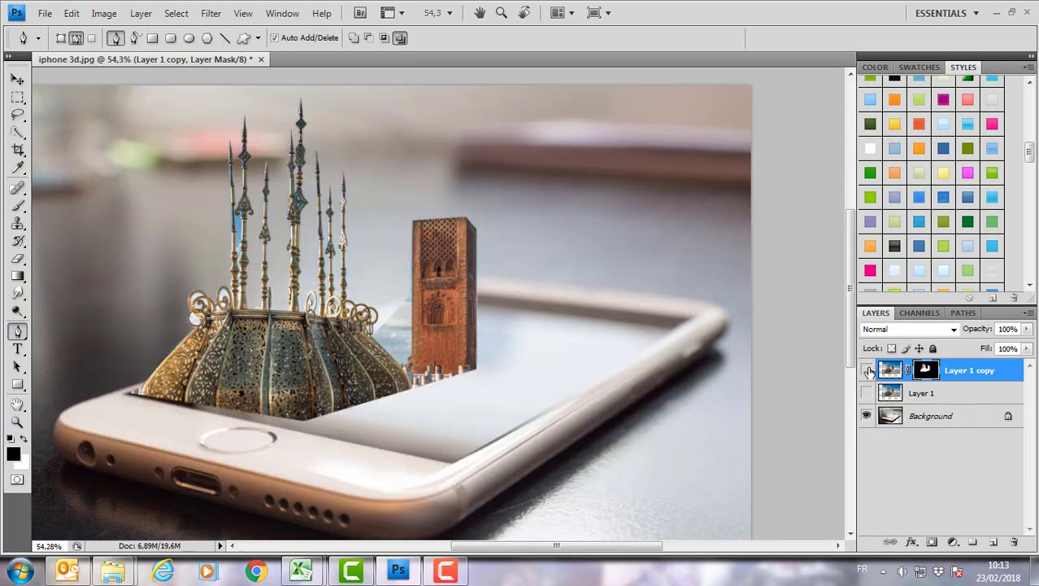
click(867, 370)
click(894, 418)
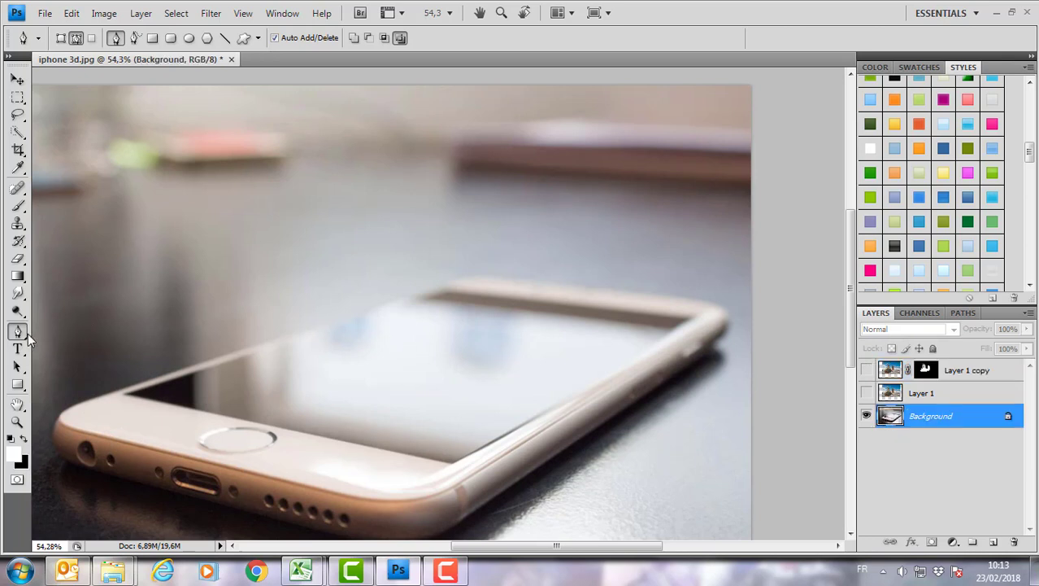
- Trace a closed four-corner Pen path around the iPhone screen
click(124, 394)
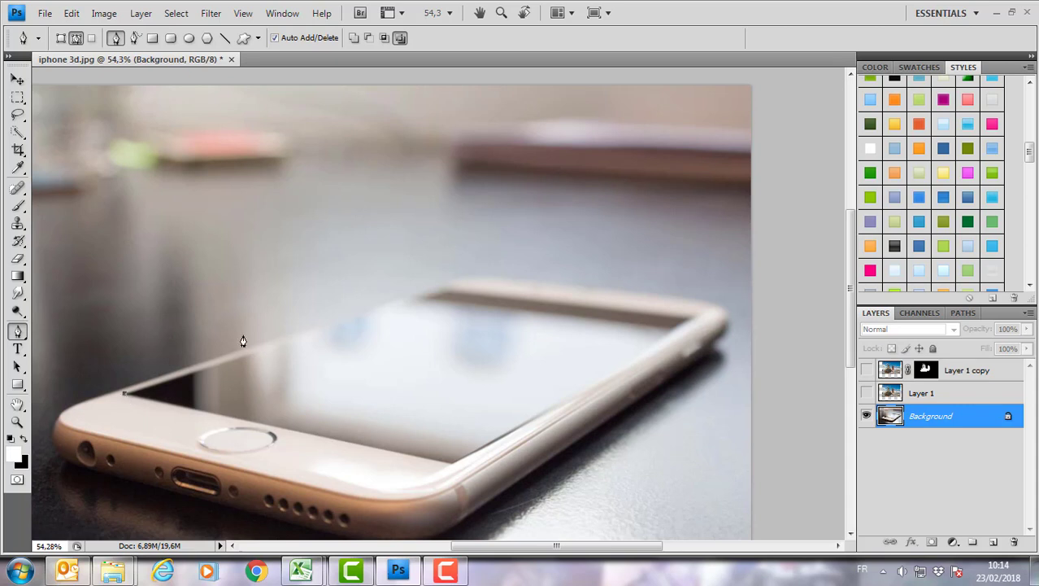
click(446, 288)
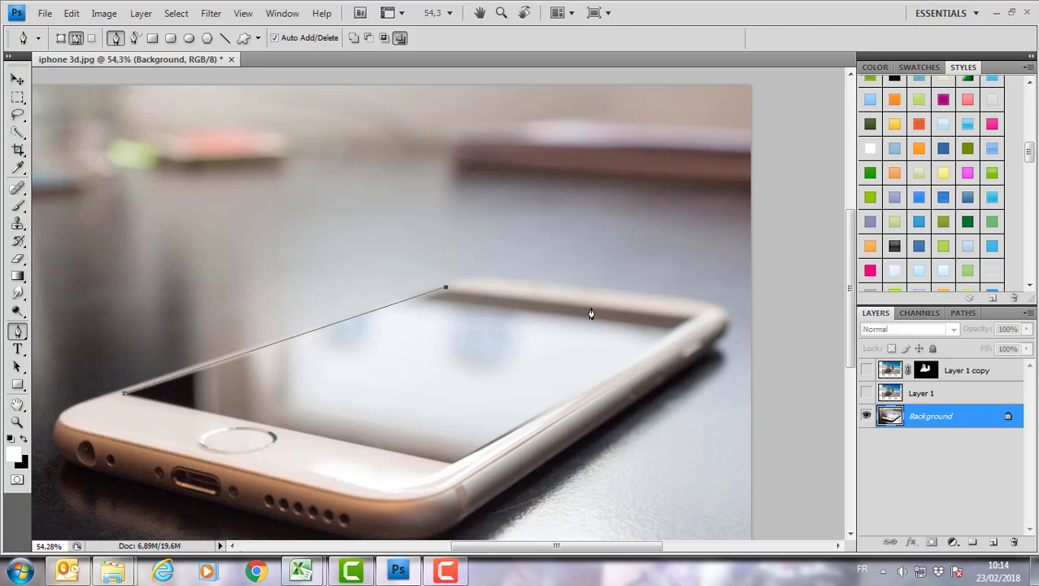
click(693, 319)
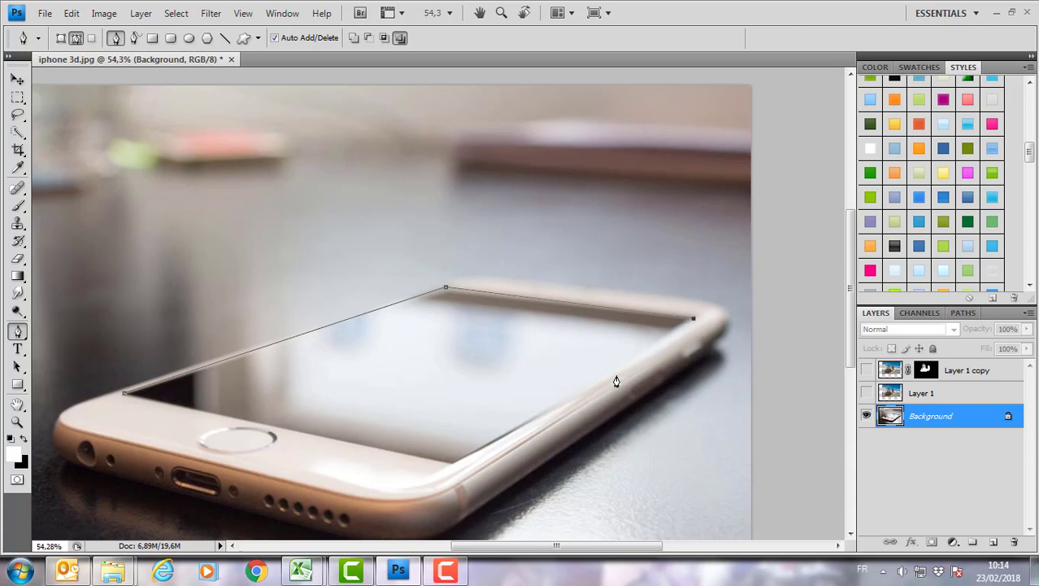
click(452, 463)
key(ctrl+z)
click(610, 374)
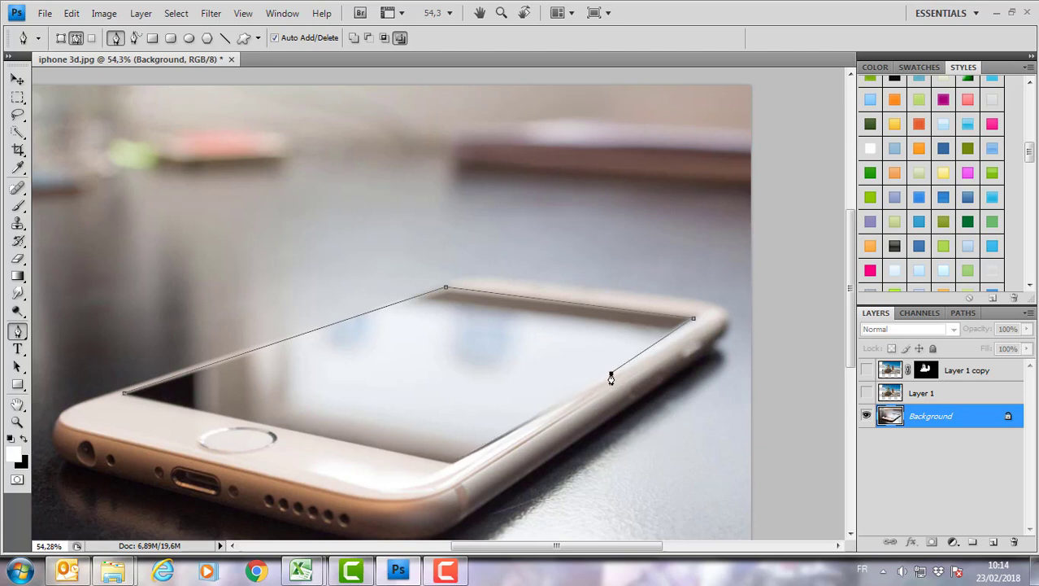
click(452, 463)
click(124, 393)
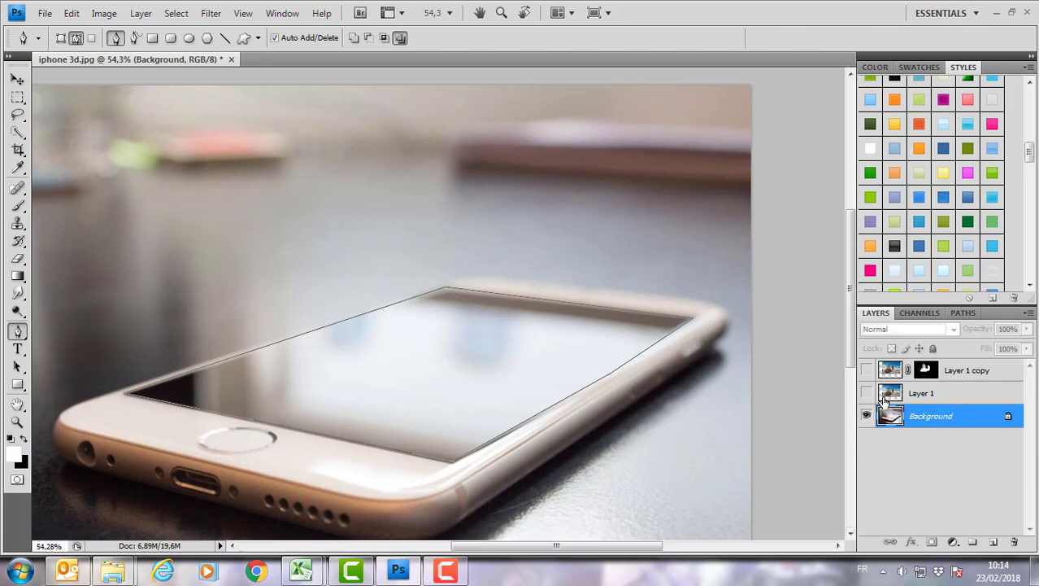
- Turn the screen path into a 0-feather selection and copy it to a new layer
right_click(458, 381)
click(499, 454)
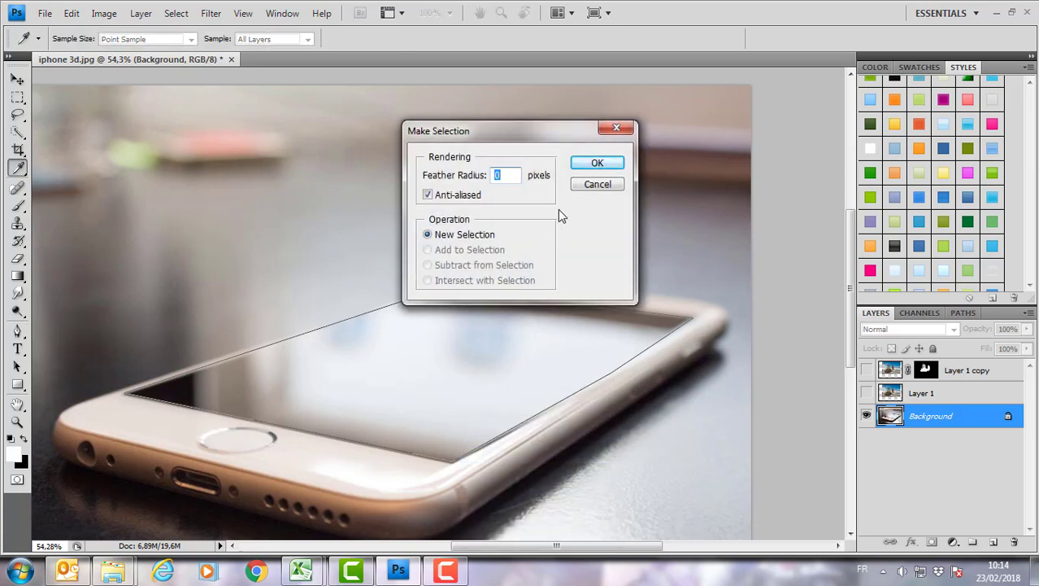
click(596, 162)
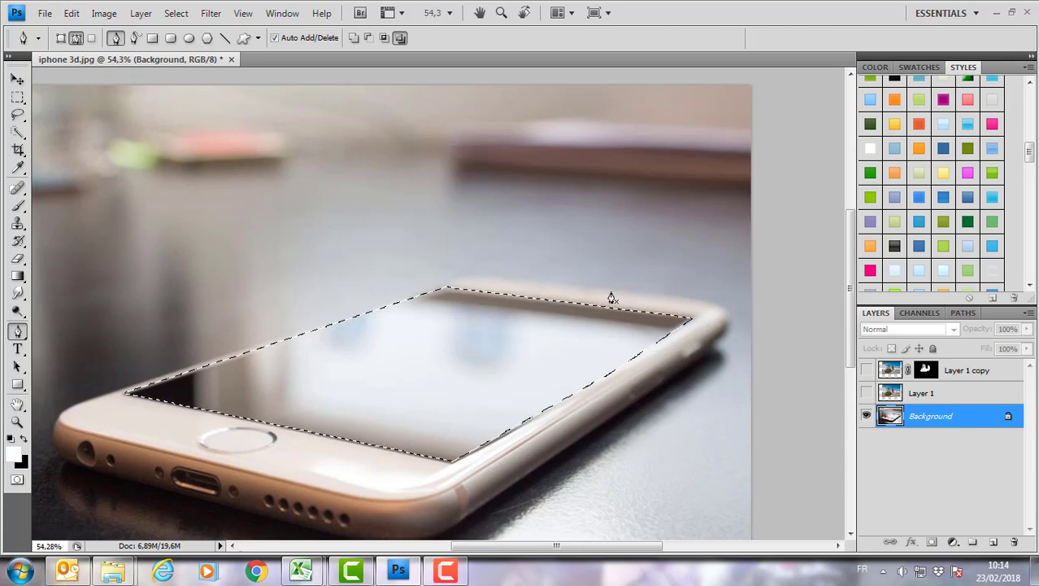
key(ctrl+j)
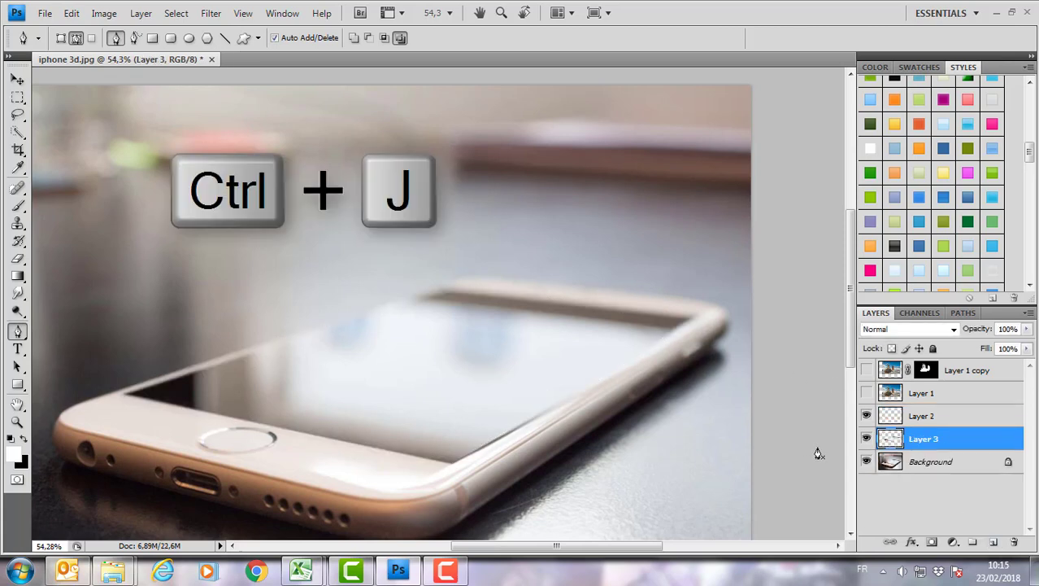
- Show Layer 1 and Layer 1 copy again and delete the duplicate Layer 2
click(865, 461)
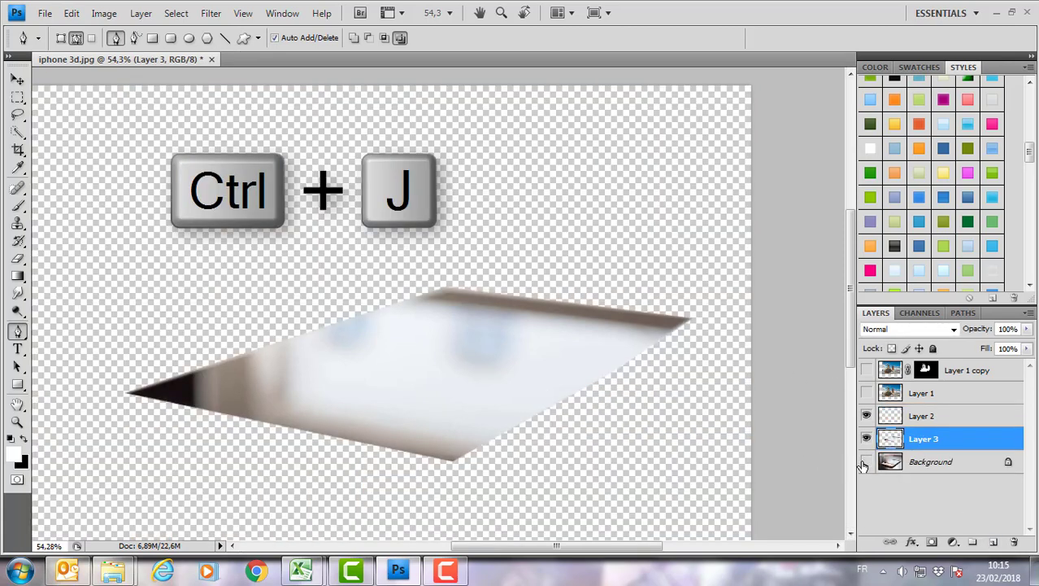
click(865, 462)
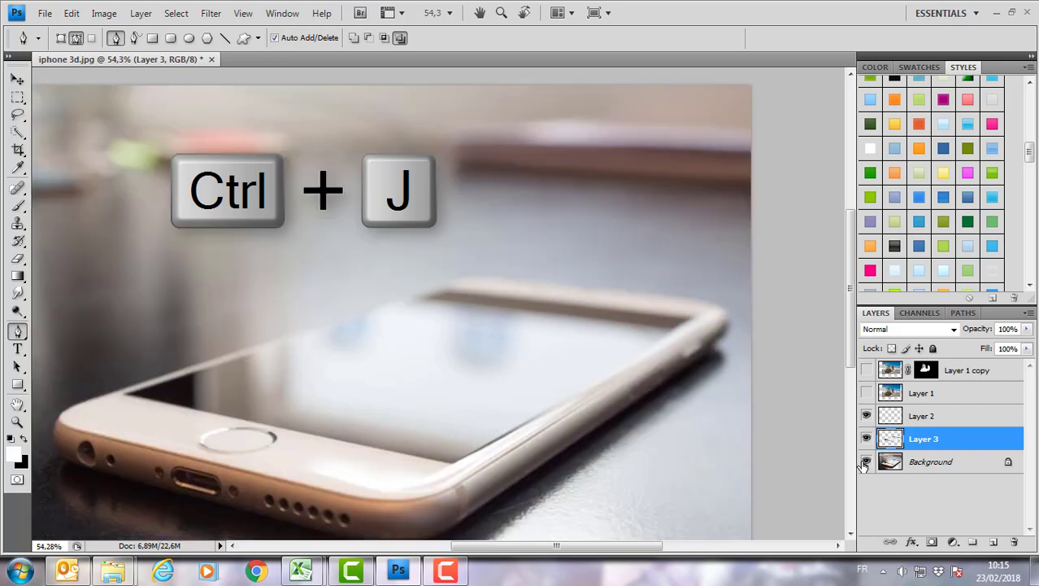
click(866, 393)
click(866, 370)
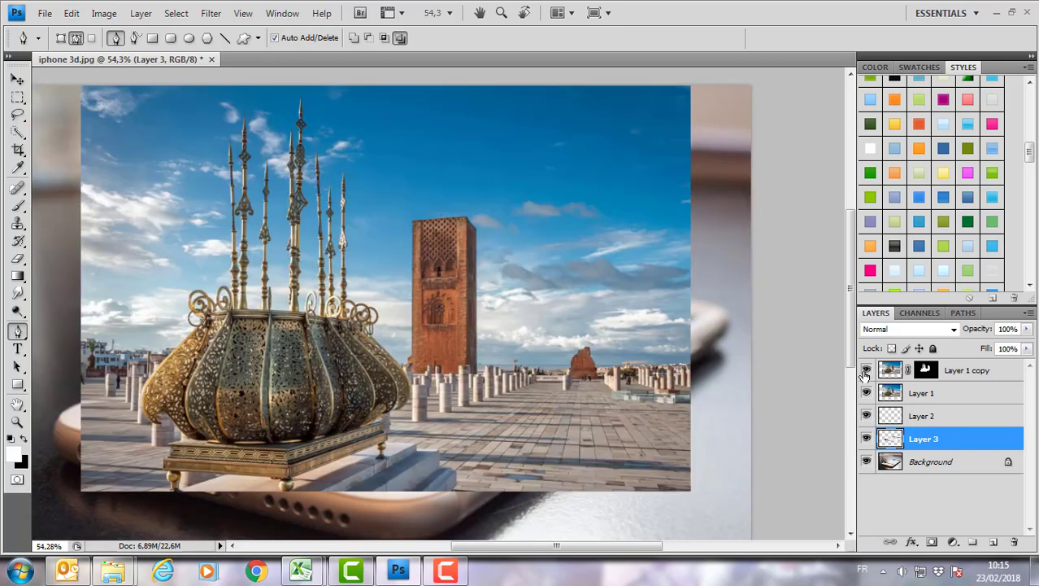
click(907, 395)
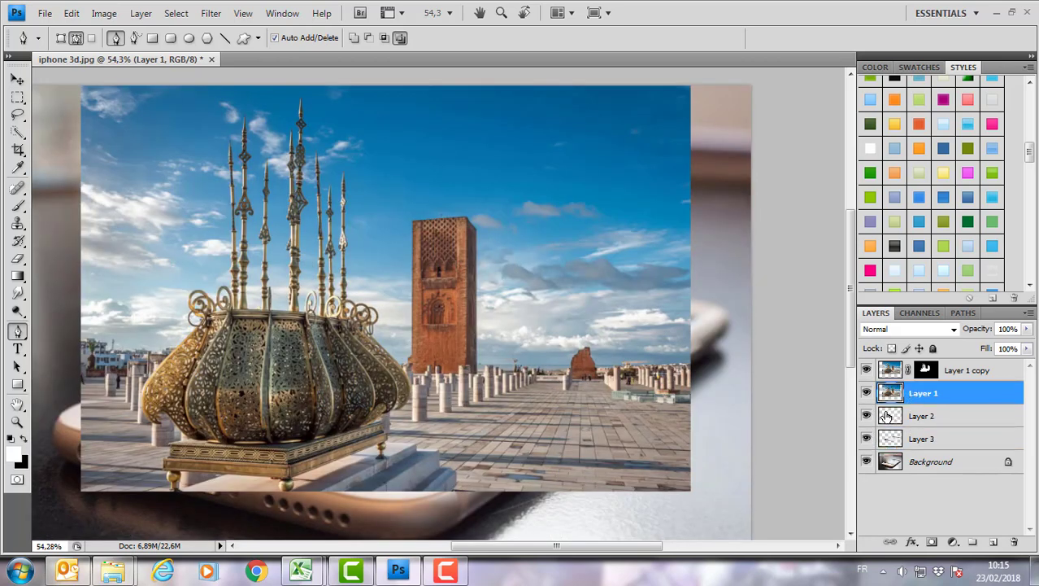
click(922, 417)
drag(921, 418, 1013, 541)
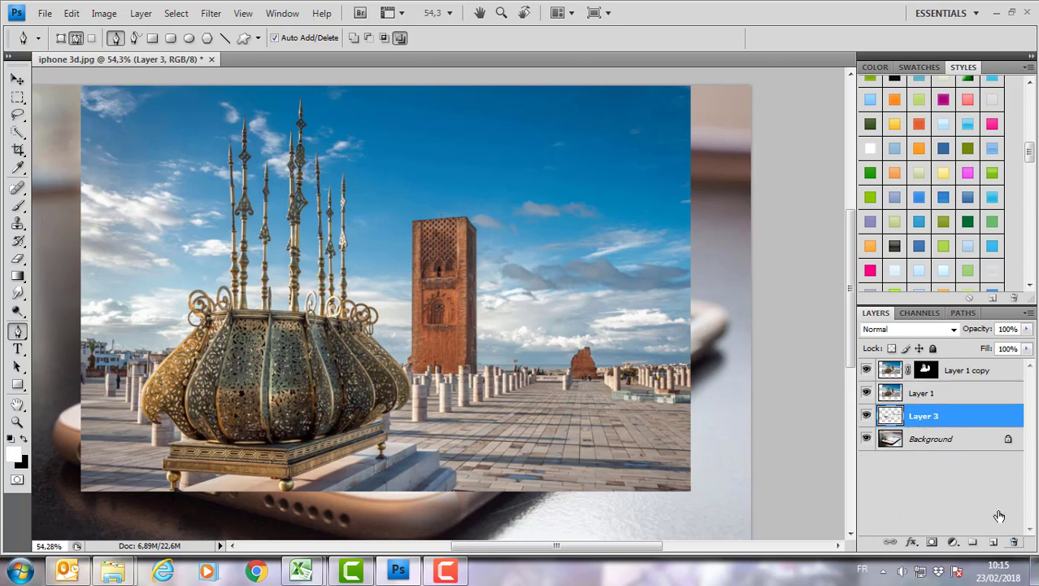
- Clip Layer 1 to the Layer 3 screen shape so Rabat fills the iPhone screen
click(915, 397)
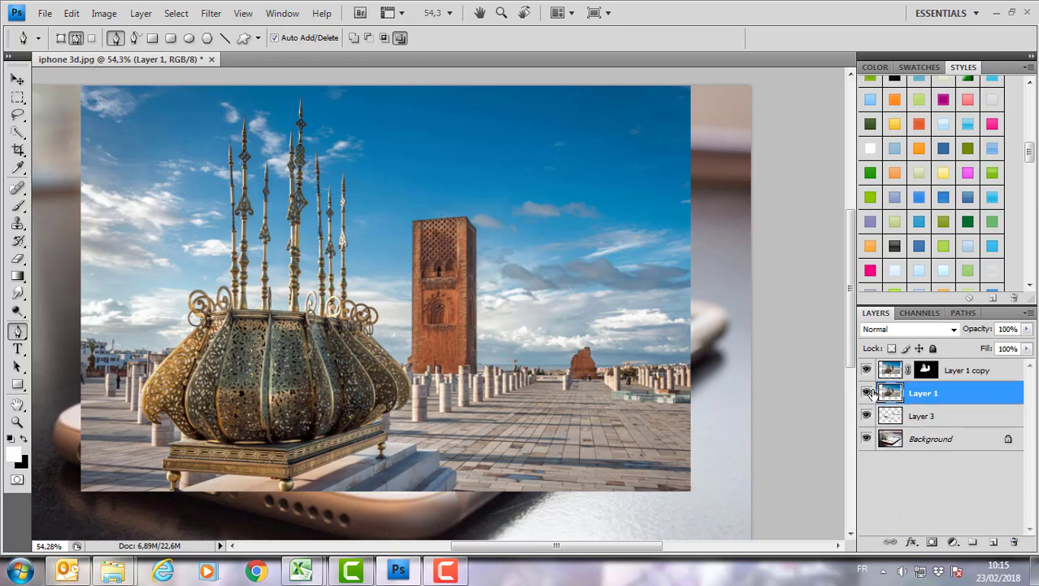
drag(917, 403, 930, 402)
alt+click(929, 403)
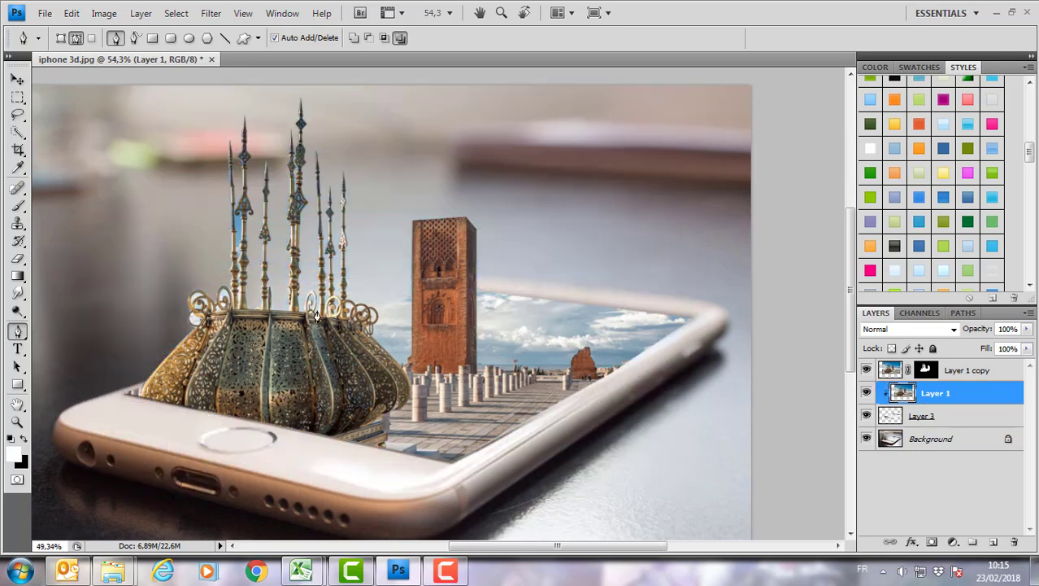
scroll(317, 316, down, 2)
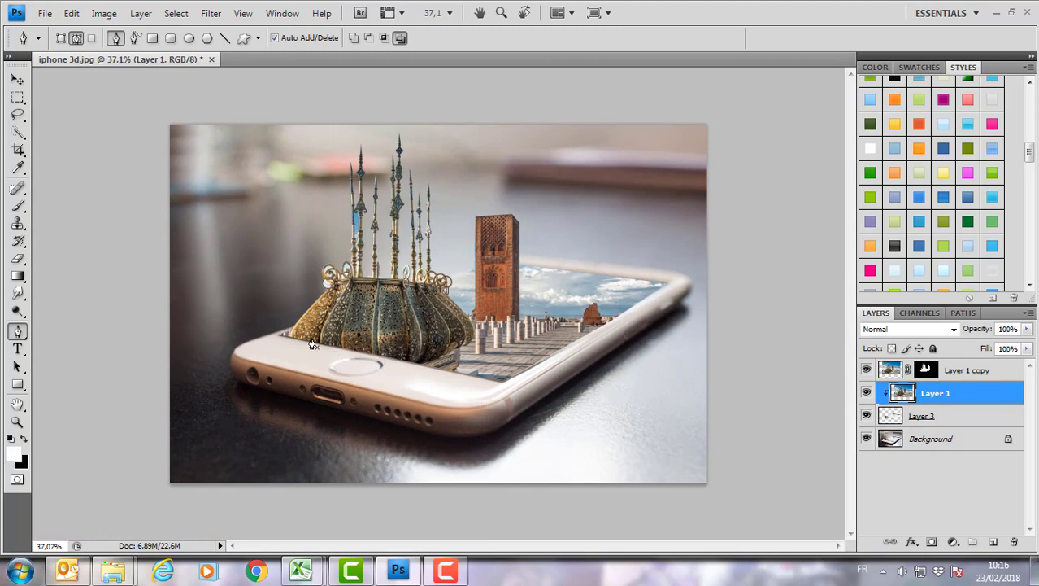
scroll(623, 397, down, 1)
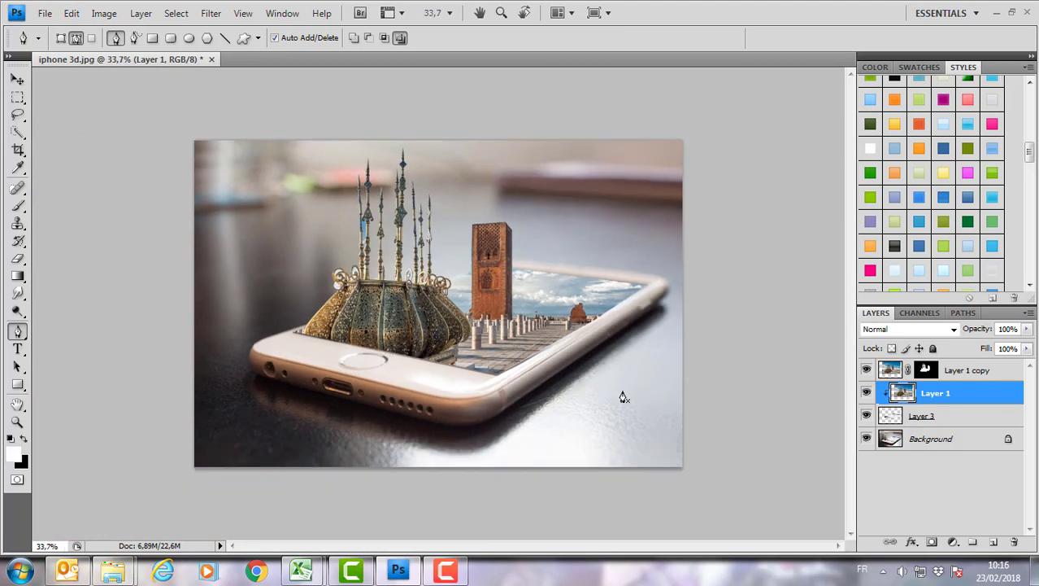
scroll(623, 397, up, 1)
- Apply Hue/Saturation to the Background layer with Hue +4 and Saturation +68
click(943, 440)
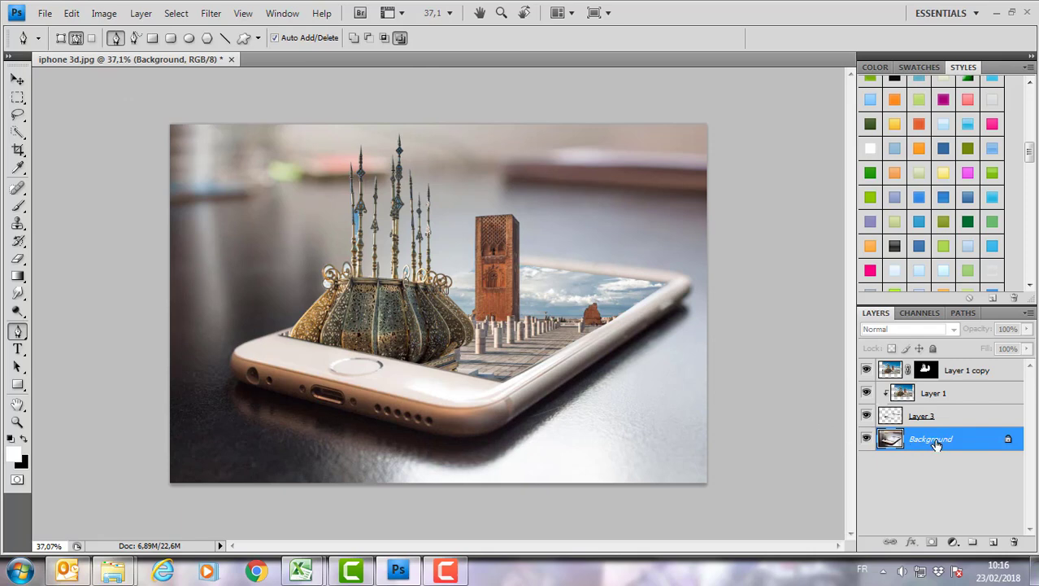
click(104, 14)
mouse_move(128, 53)
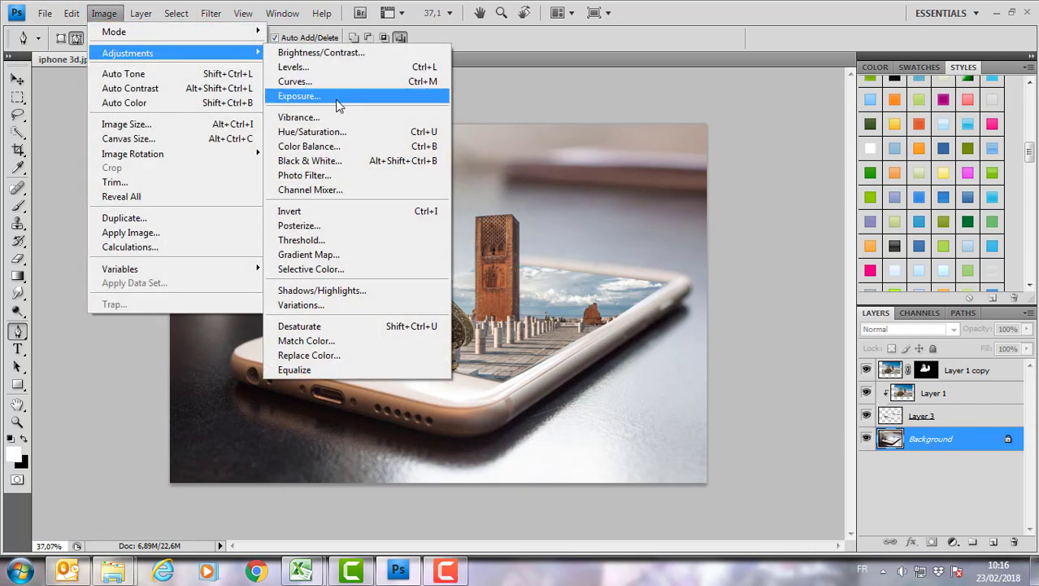
click(336, 135)
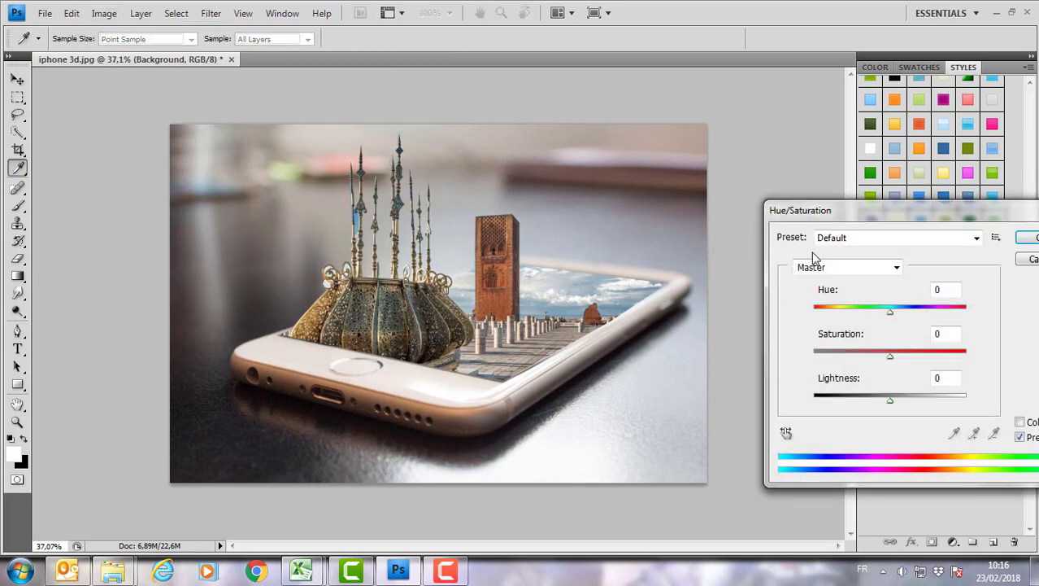
drag(848, 218, 718, 117)
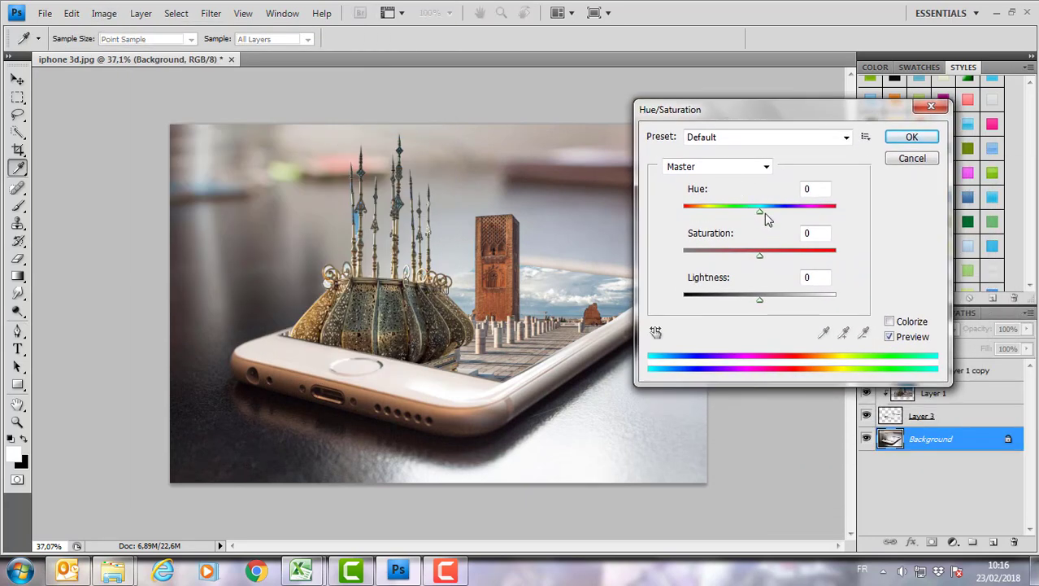
drag(762, 211, 763, 208)
mouse_move(760, 257)
mouse_down()
mouse_move(768, 259)
mouse_move(652, 271)
mouse_up()
drag(731, 276, 779, 273)
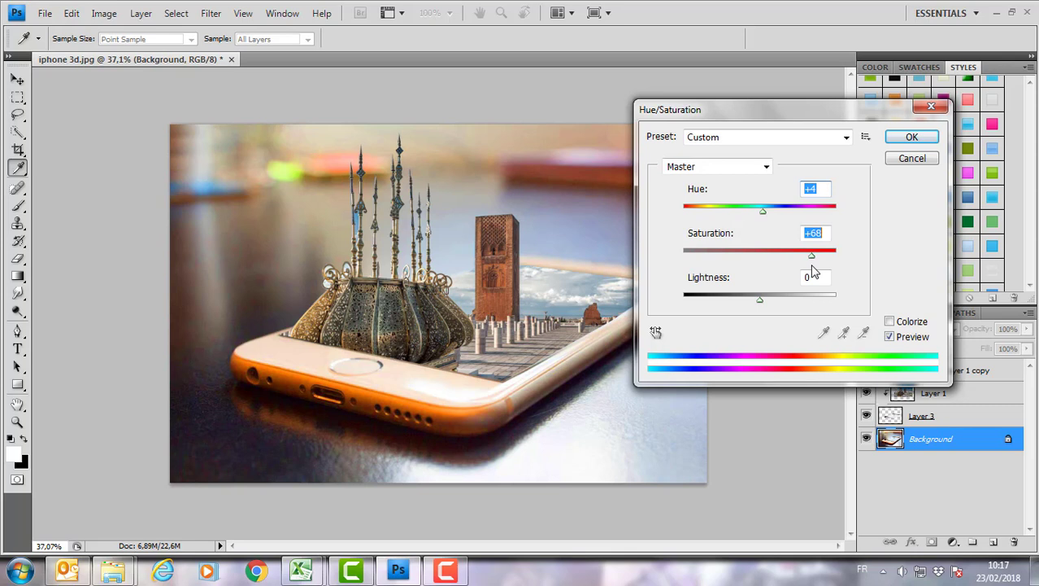
click(897, 143)
- Select the mask of the monument layer, Layer 1 copy
key(p)
click(950, 370)
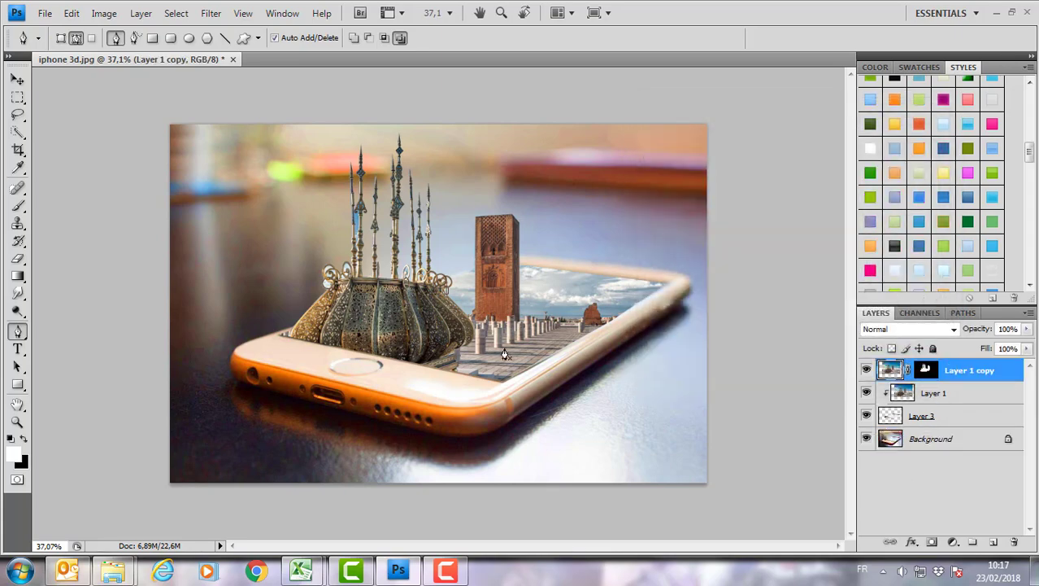
scroll(469, 283, up, 2)
scroll(469, 282, up, 2)
scroll(469, 282, up, 2)
scroll(470, 282, up, 1)
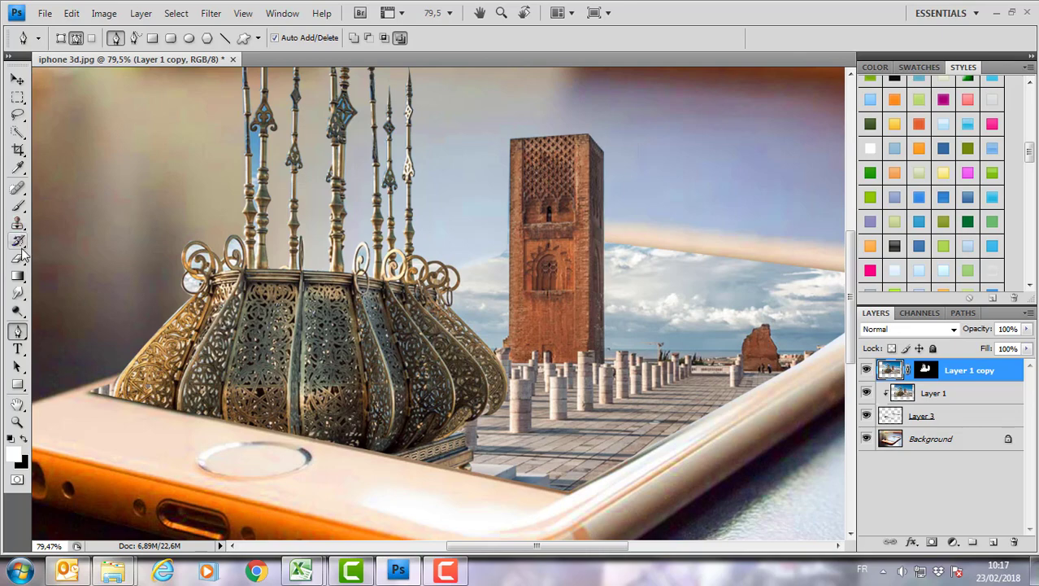
- Switch to the Brush tool with black as the foreground colour
click(17, 206)
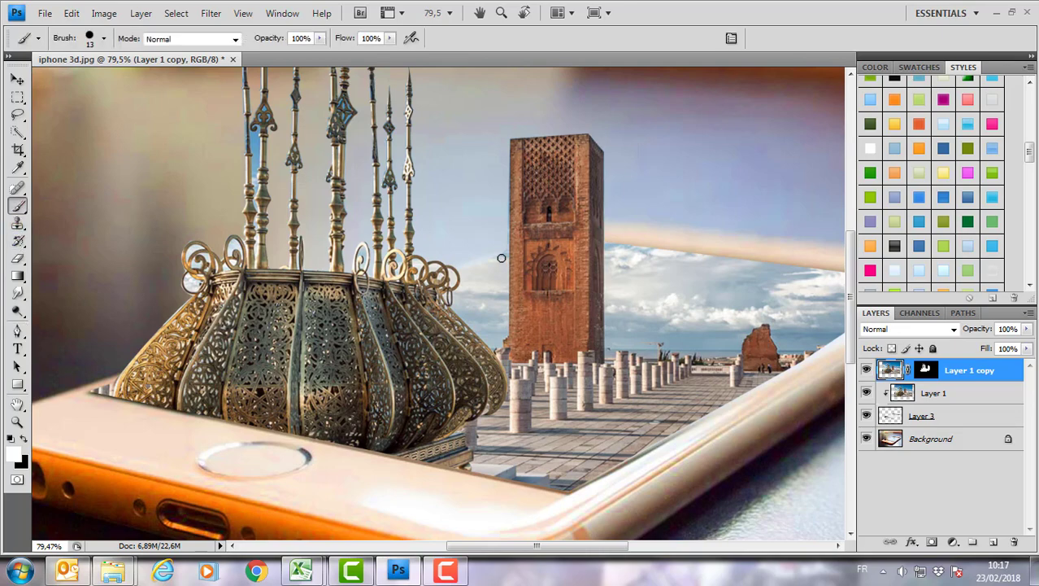
key(x)
scroll(501, 258, up, 2)
scroll(506, 251, up, 2)
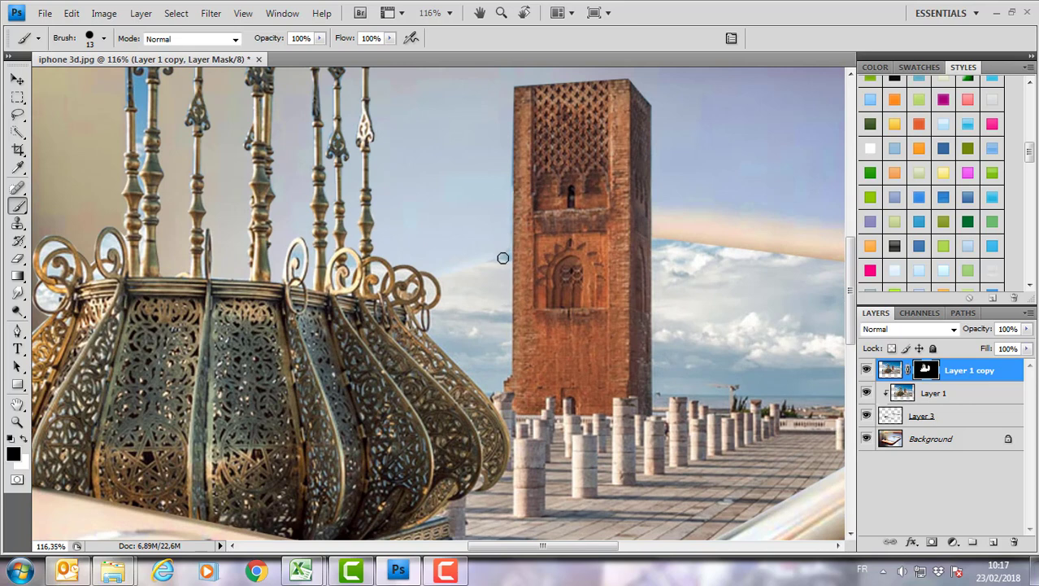
- Choose the soft 21 px brush preset
click(103, 38)
click(80, 189)
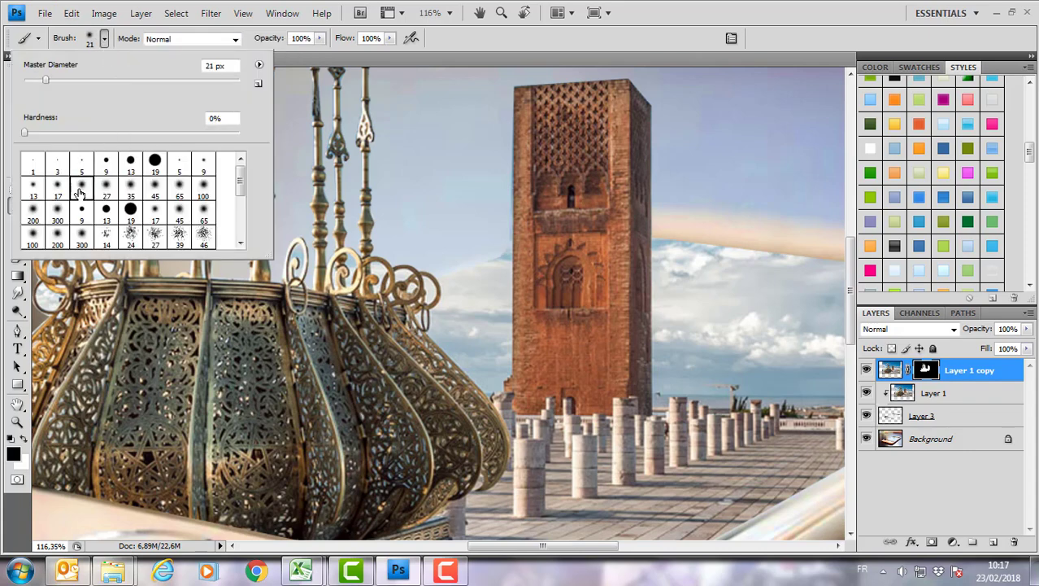
scroll(489, 223, up, 2)
click(438, 222)
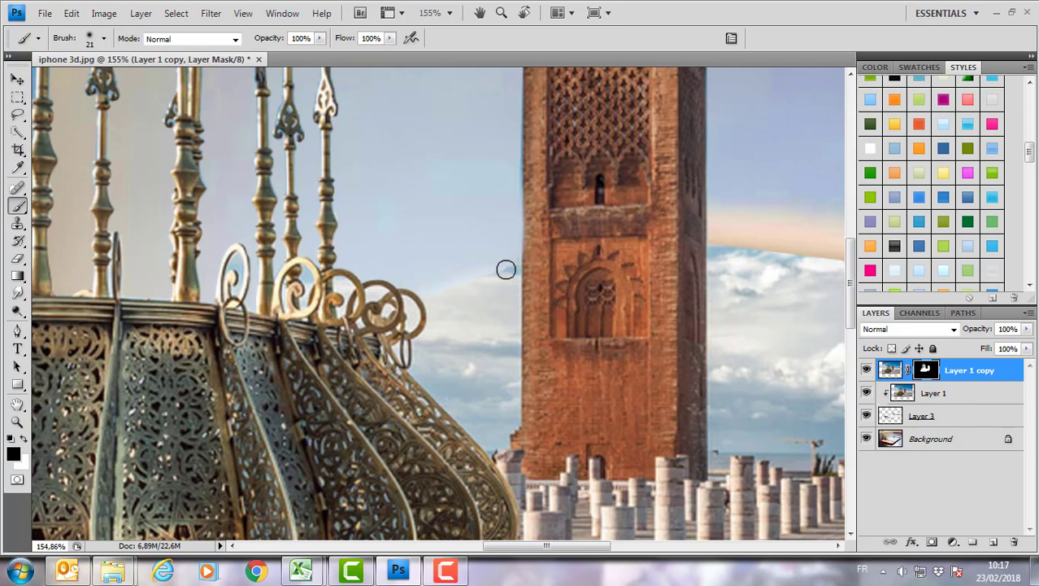
scroll(405, 314, down, 2)
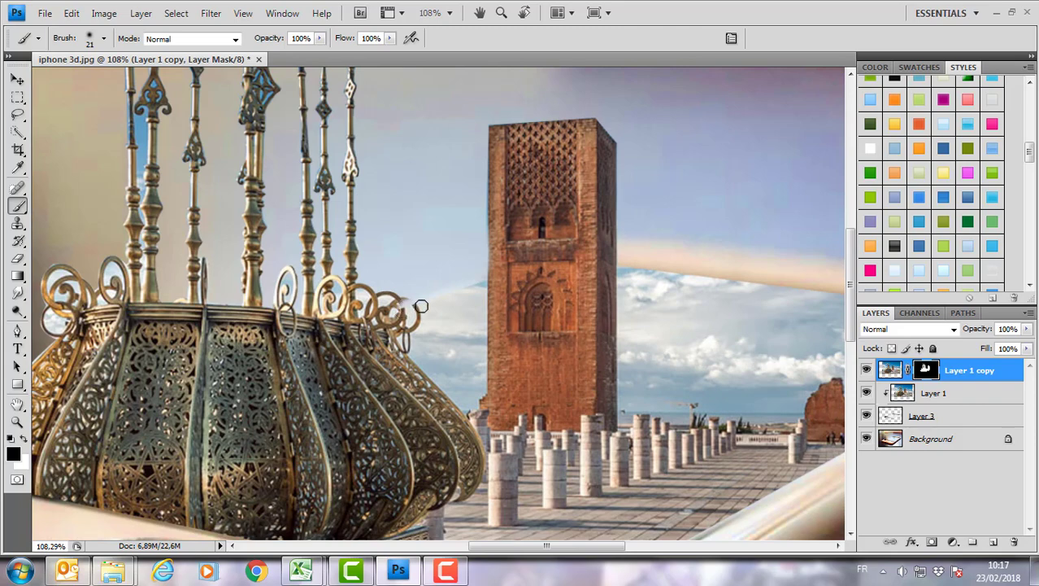
scroll(391, 294, down, 3)
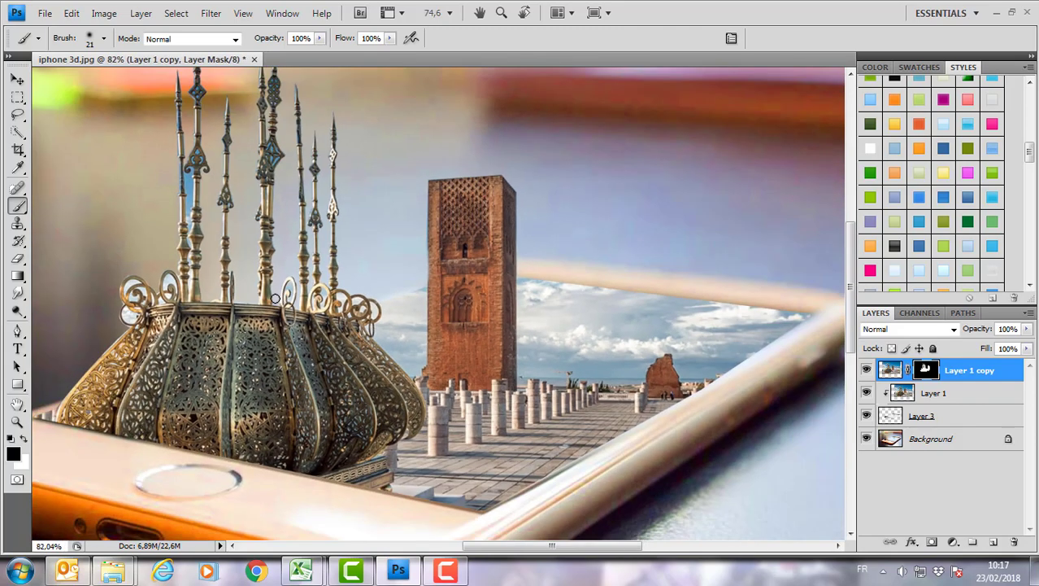
scroll(261, 235, down, 1)
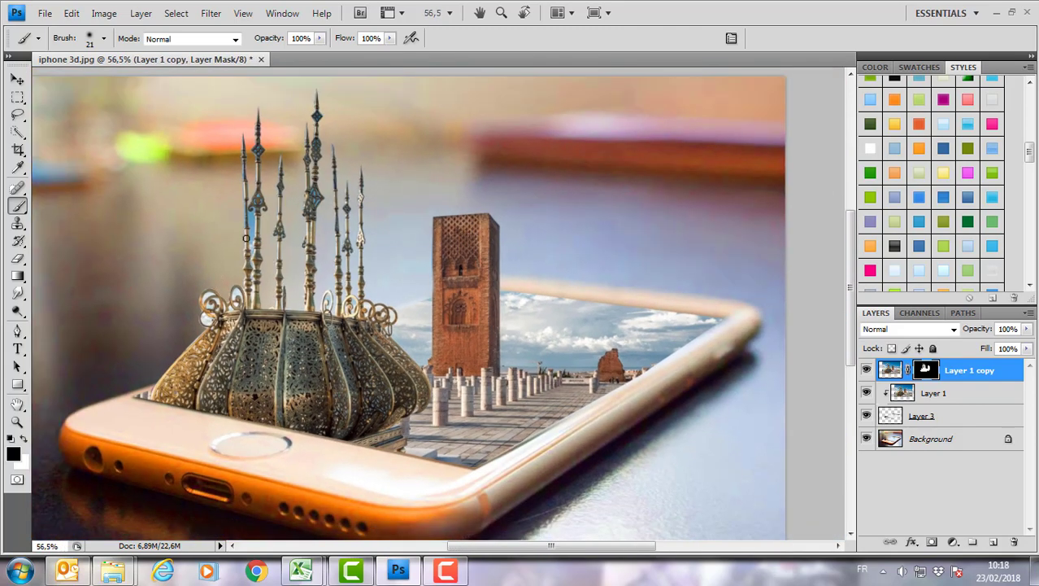
scroll(246, 238, up, 3)
scroll(247, 238, up, 1)
- Select the sky patch beside the left spire with the Magic Wand
click(21, 138)
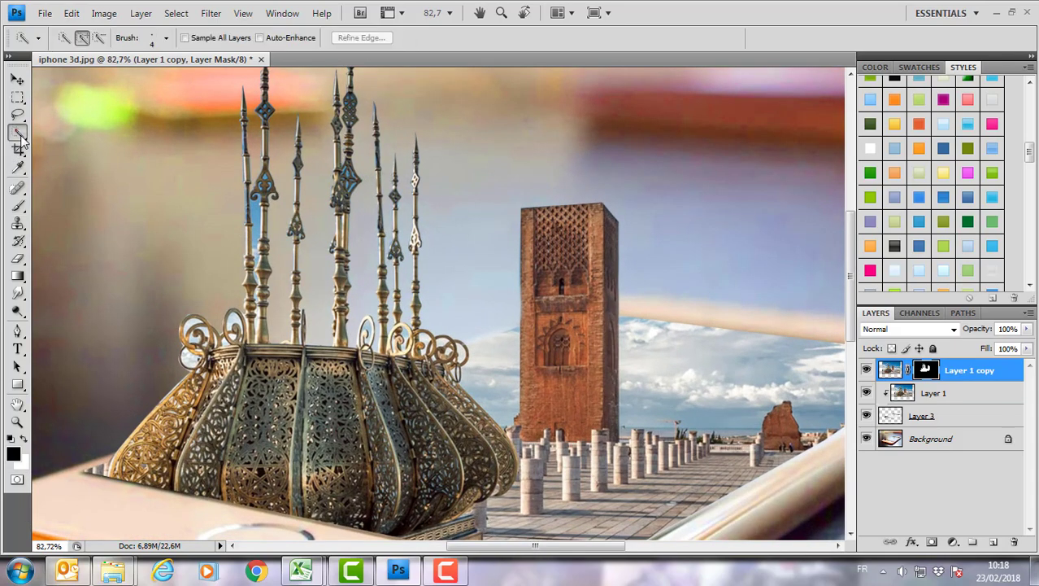
right_click(21, 138)
click(77, 150)
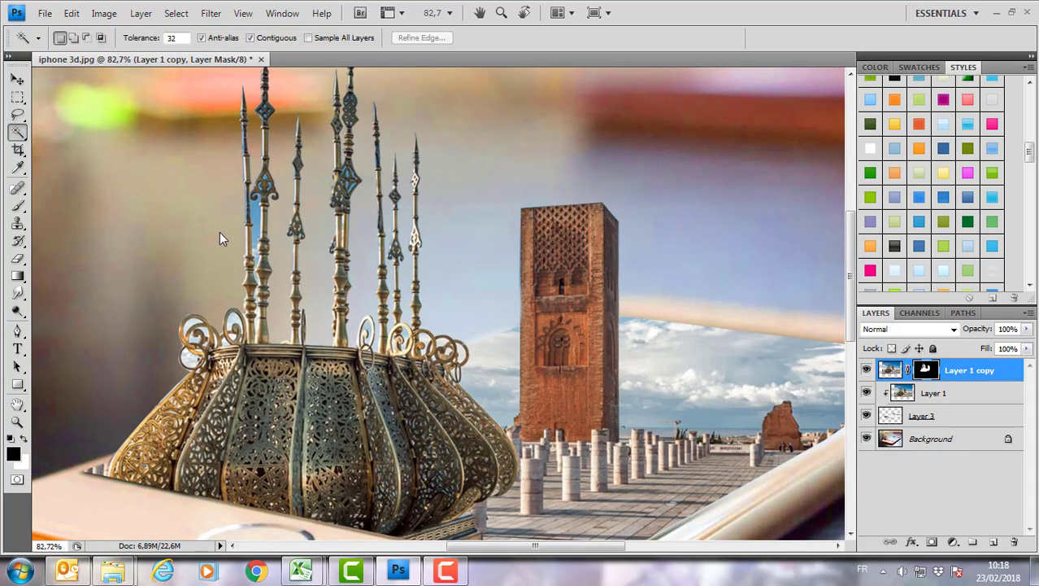
scroll(246, 218, up, 1)
scroll(250, 218, up, 1)
click(262, 243)
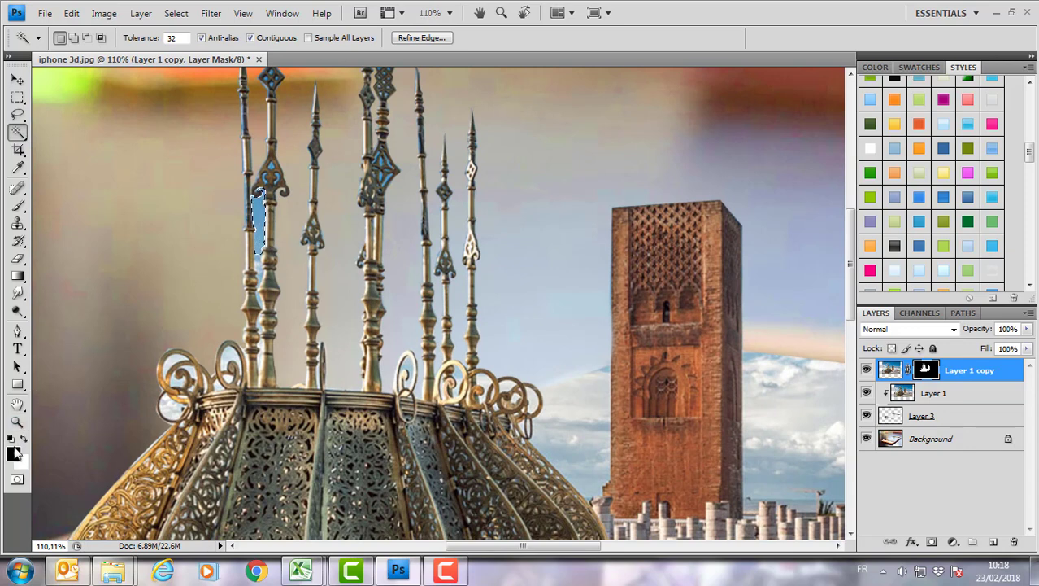
key(ctrl+d)
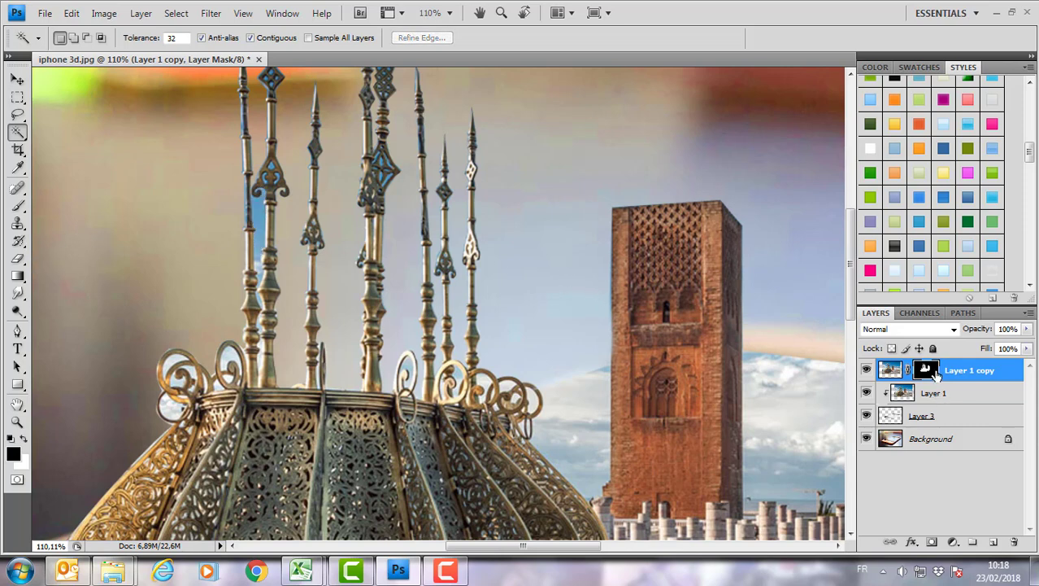
click(255, 214)
right_click(258, 213)
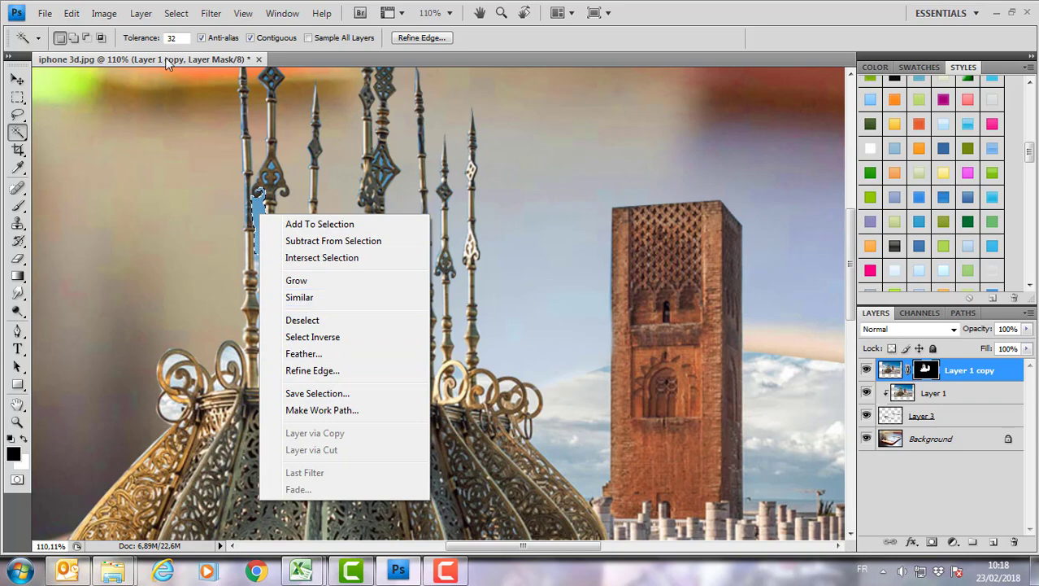
click(72, 20)
- Fill the selected sky patch with Black on the Layer 1 copy mask
click(71, 19)
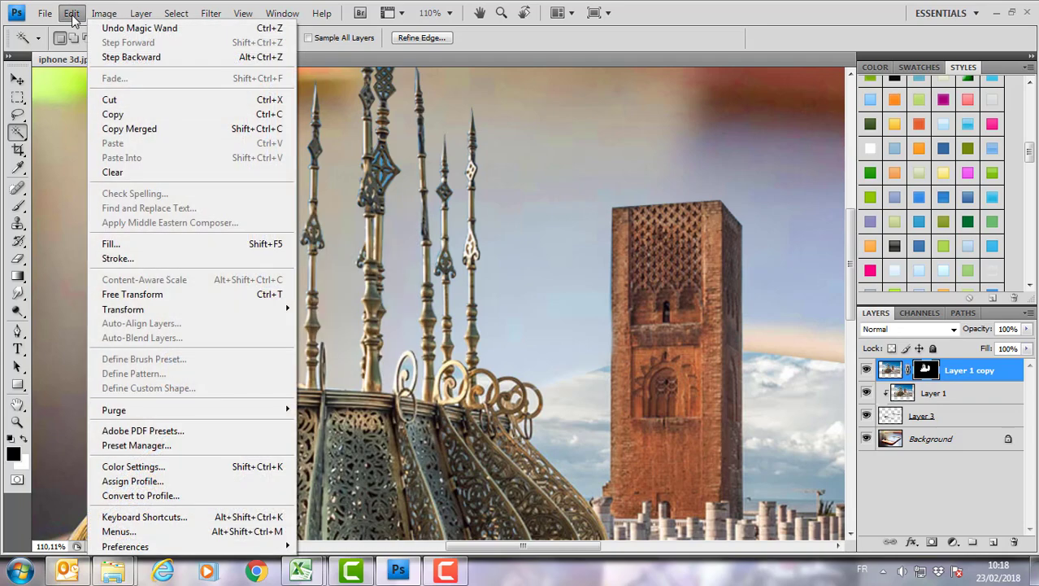
click(115, 248)
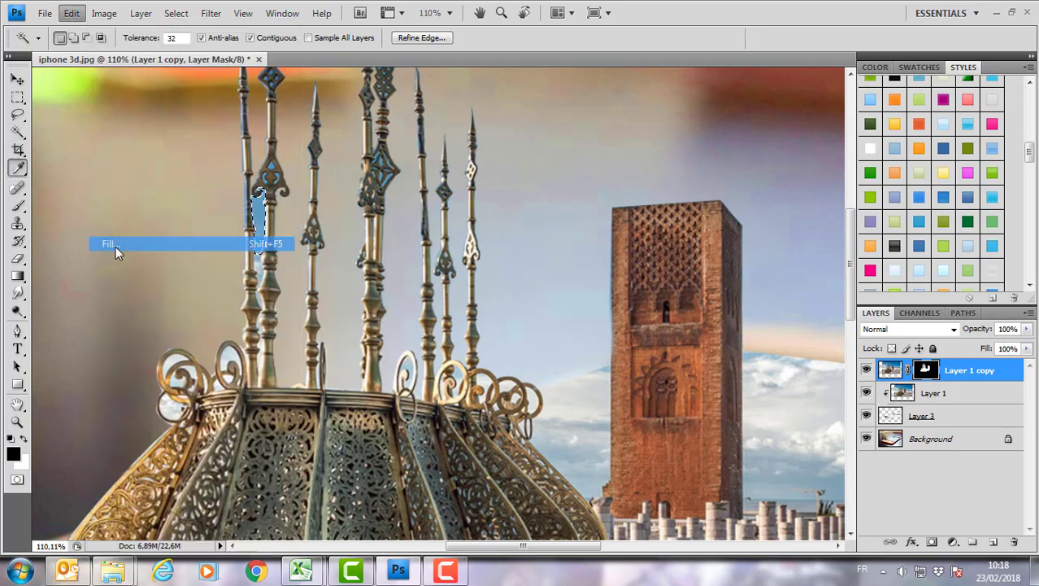
click(497, 173)
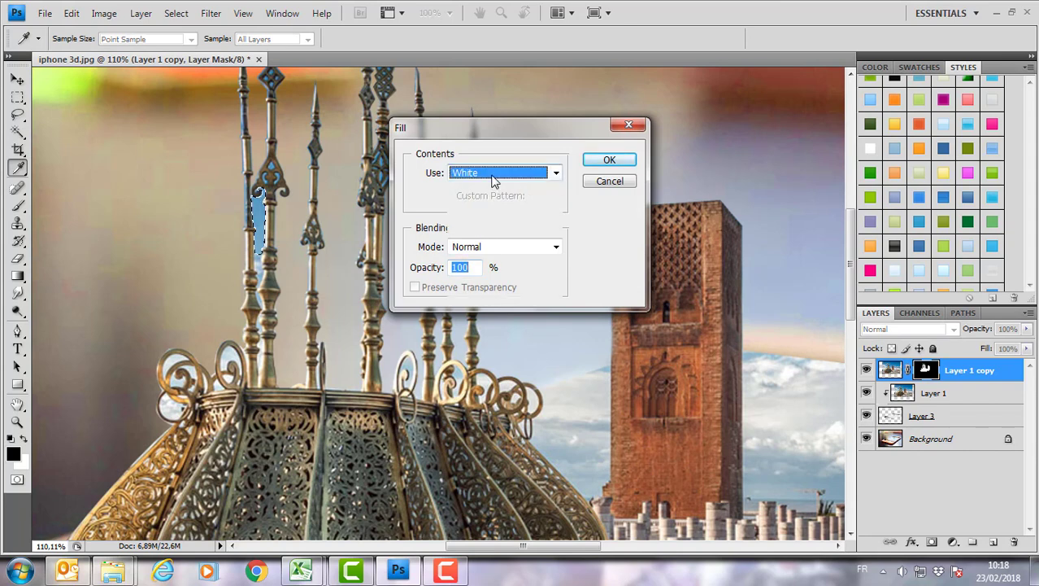
click(469, 272)
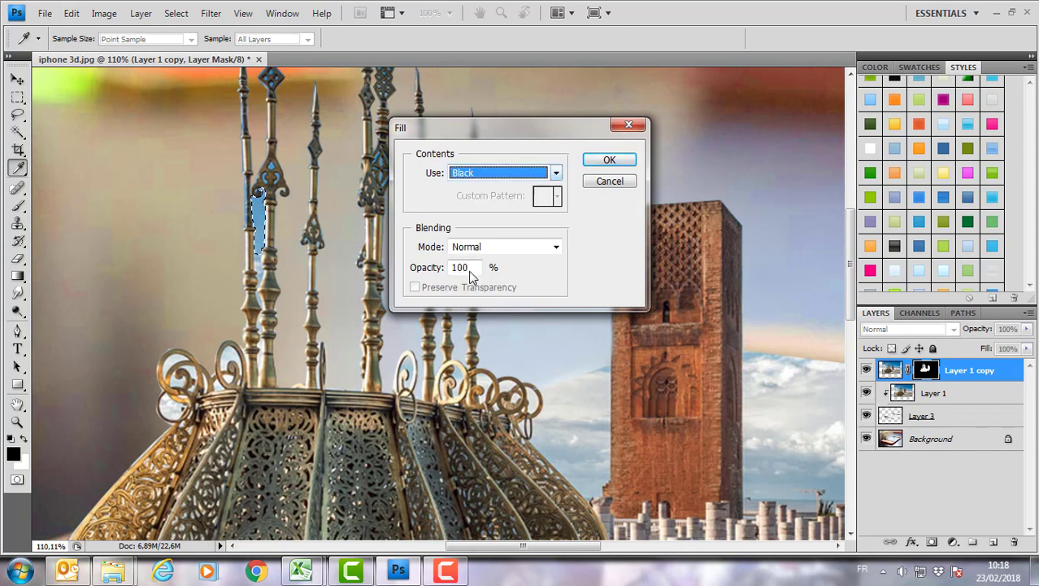
click(602, 162)
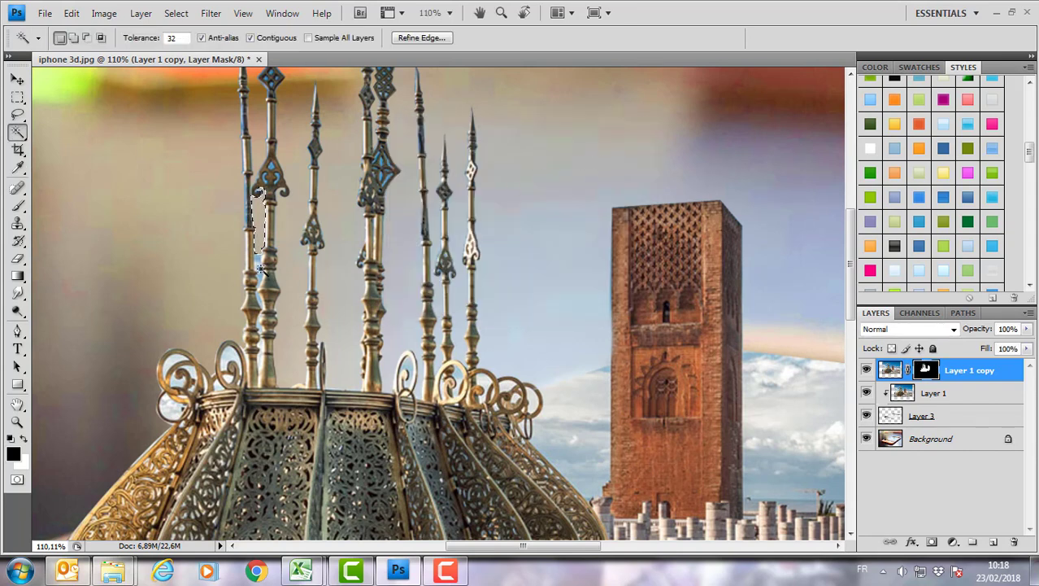
- Quick-select the sky strip beside the left spire and clear it on the mask
scroll(261, 269, up, 2)
scroll(263, 285, up, 2)
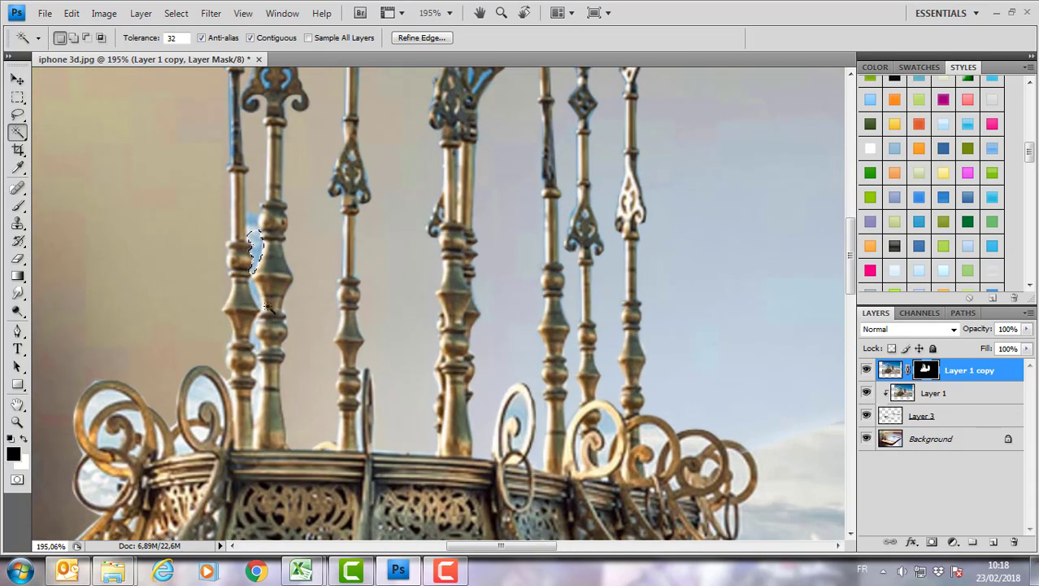
scroll(266, 306, down, 3)
right_click(19, 134)
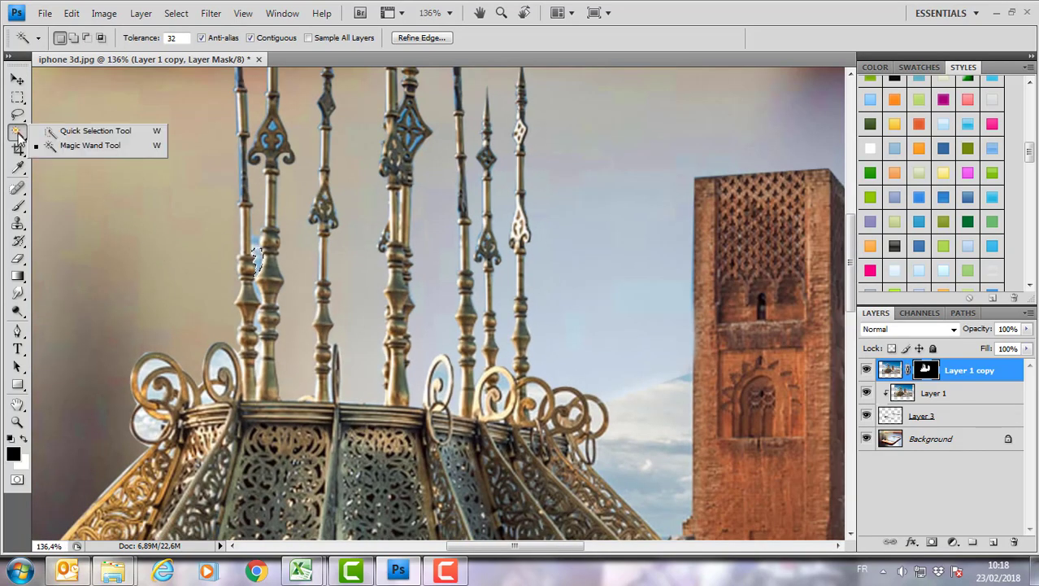
click(49, 130)
scroll(283, 222, up, 2)
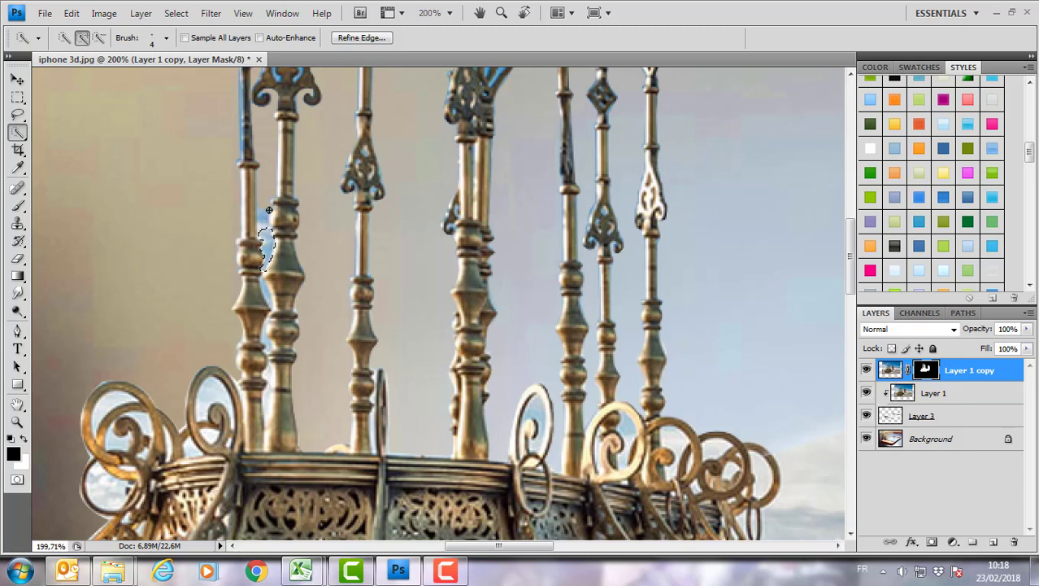
drag(264, 212, 266, 250)
key(ctrl+d)
drag(261, 225, 271, 265)
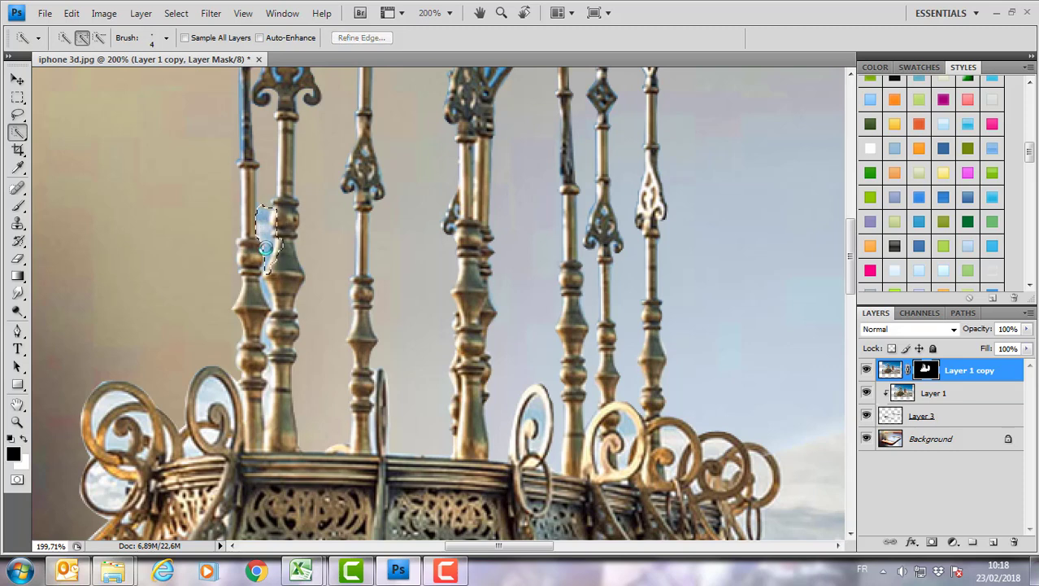
key(Delete)
key(ctrl+d)
- Magic Wand-select the blue gap inside the left spire's ornament
scroll(318, 259, down, 3)
scroll(426, 135, up, 4)
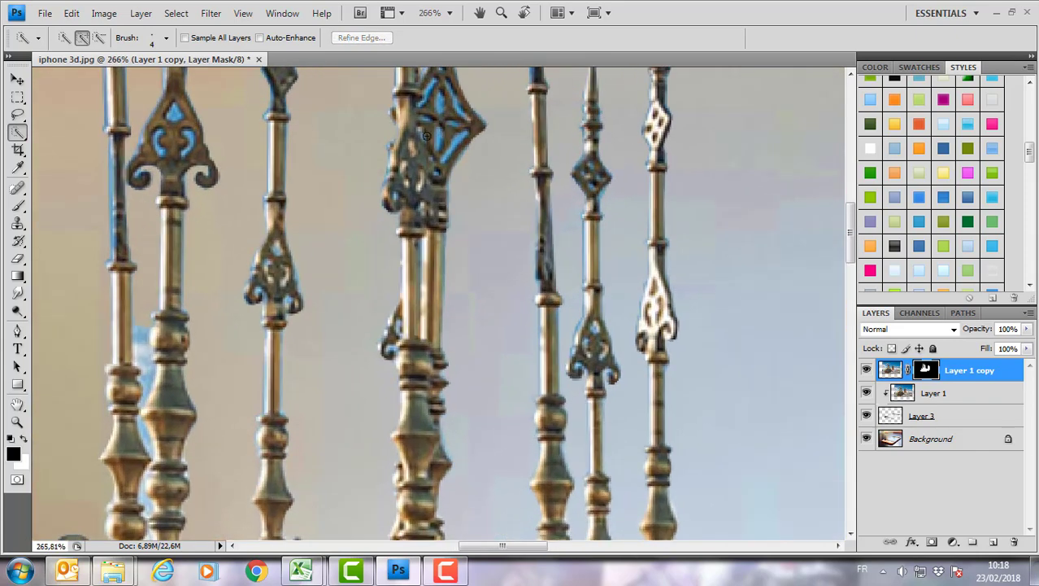
drag(18, 132, 50, 146)
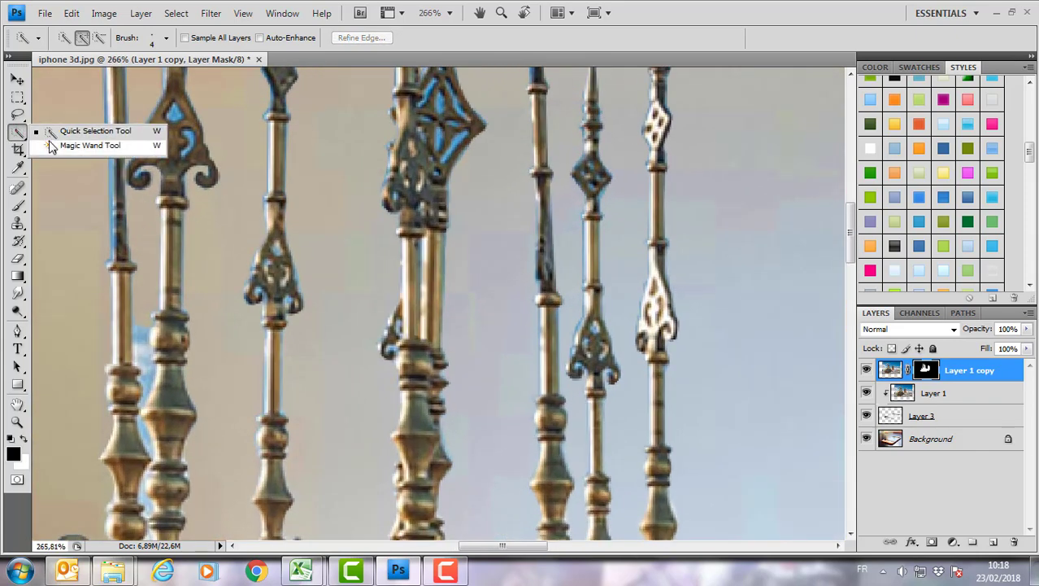
click(176, 115)
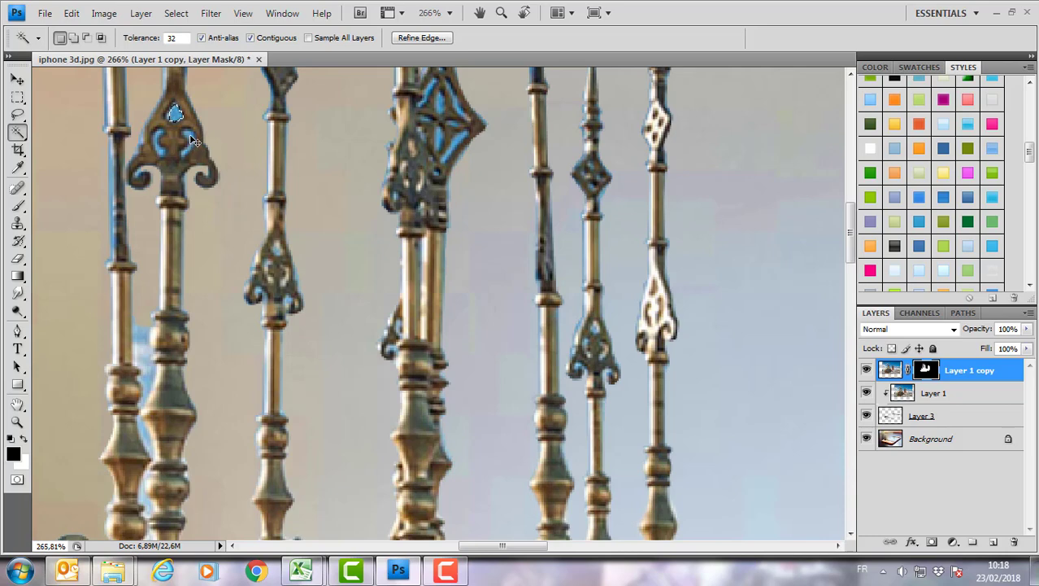
key(shift)
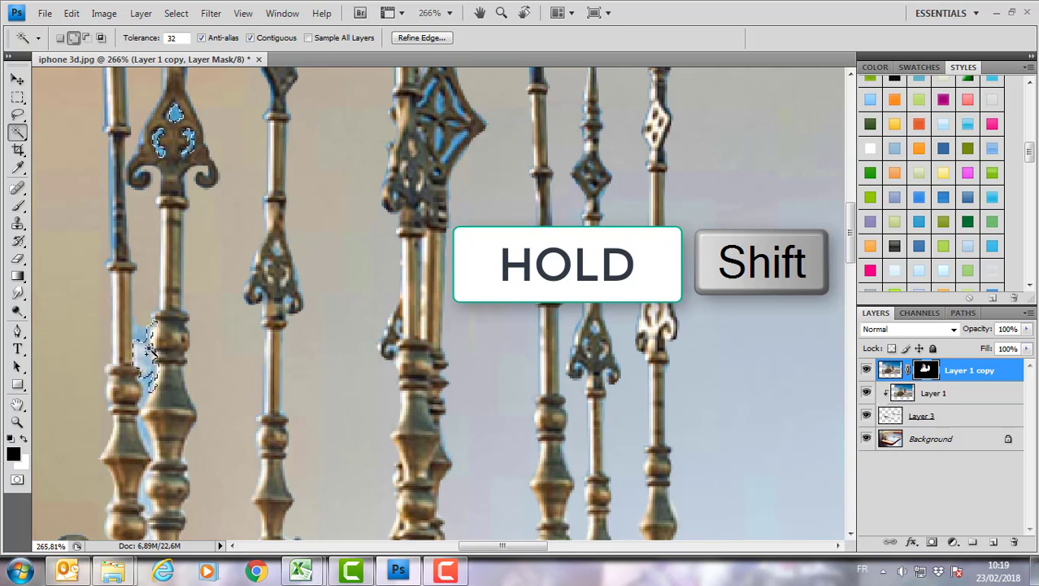
- Add the sky strip and the openings inside the decorative rings to the selection
shift+click(146, 366)
shift+click(147, 391)
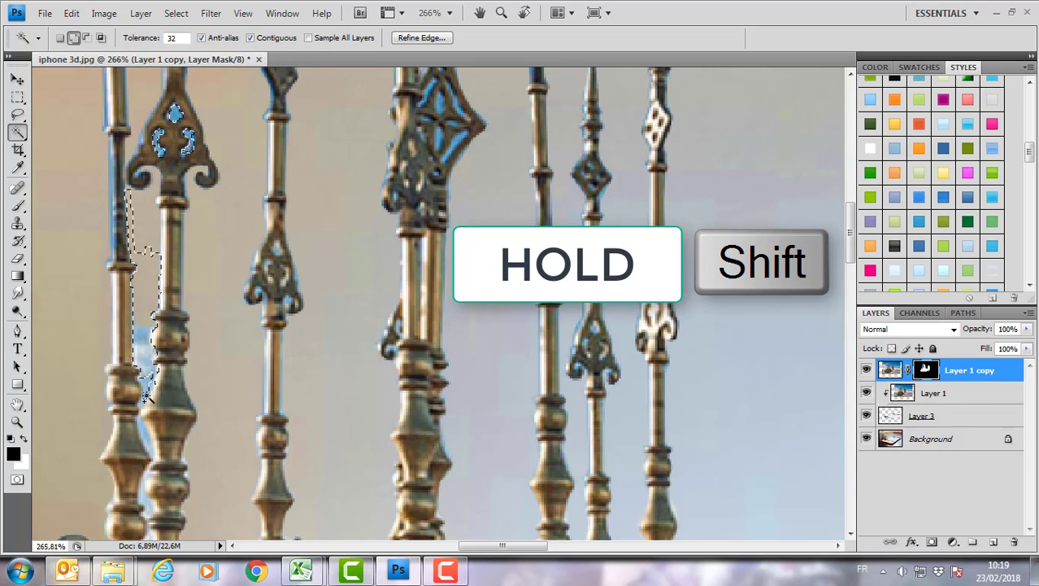
shift+click(145, 431)
drag(194, 390, 291, 168)
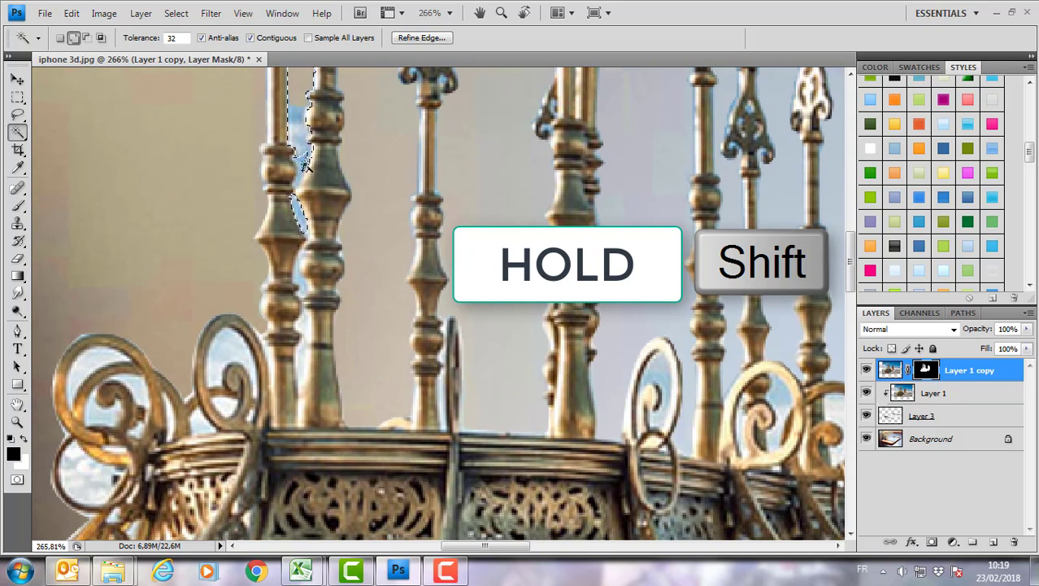
shift+click(296, 279)
shift+click(298, 389)
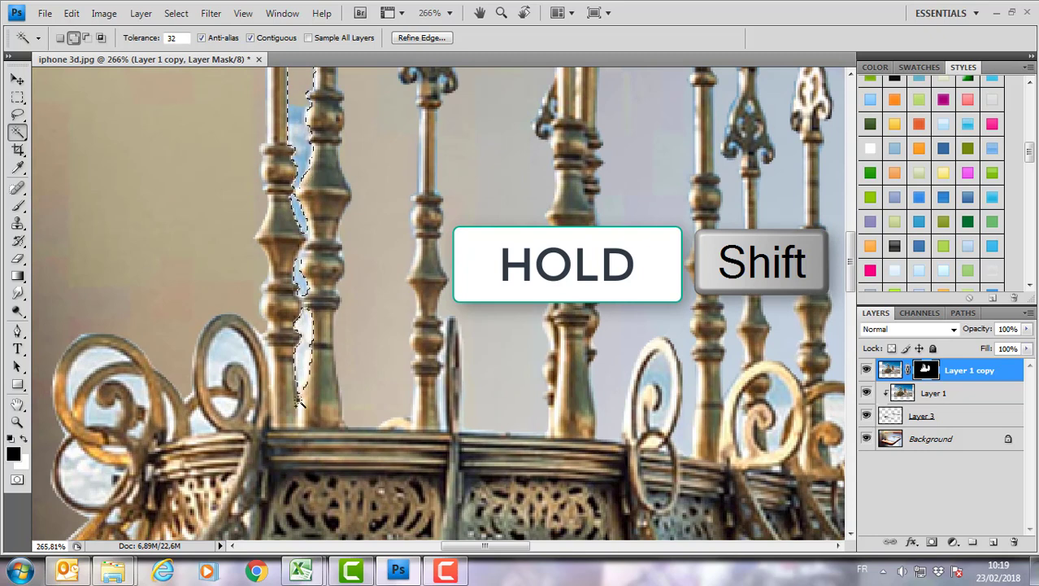
shift+click(218, 374)
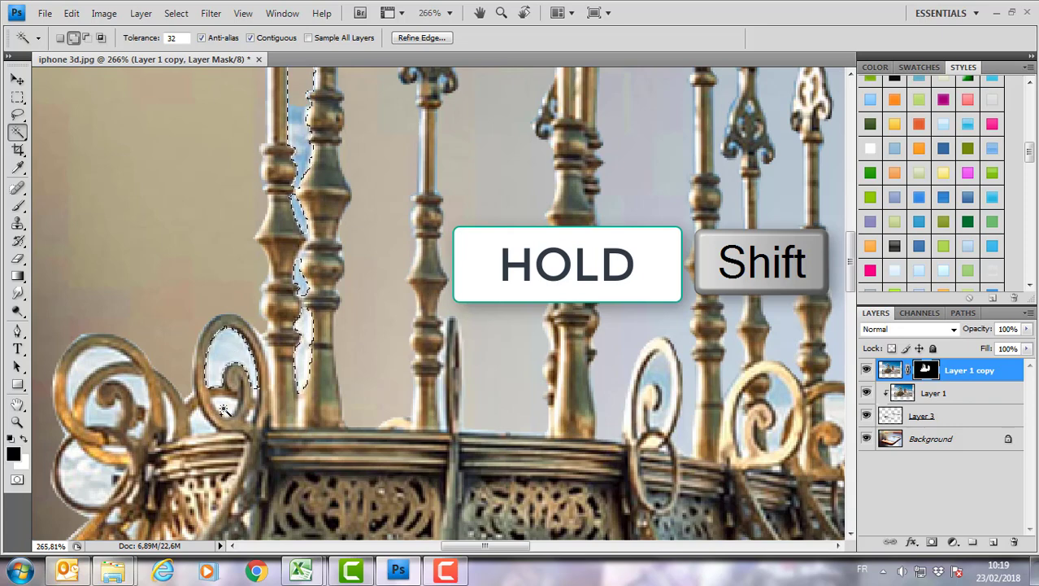
shift+click(220, 406)
shift+click(171, 419)
shift+click(135, 392)
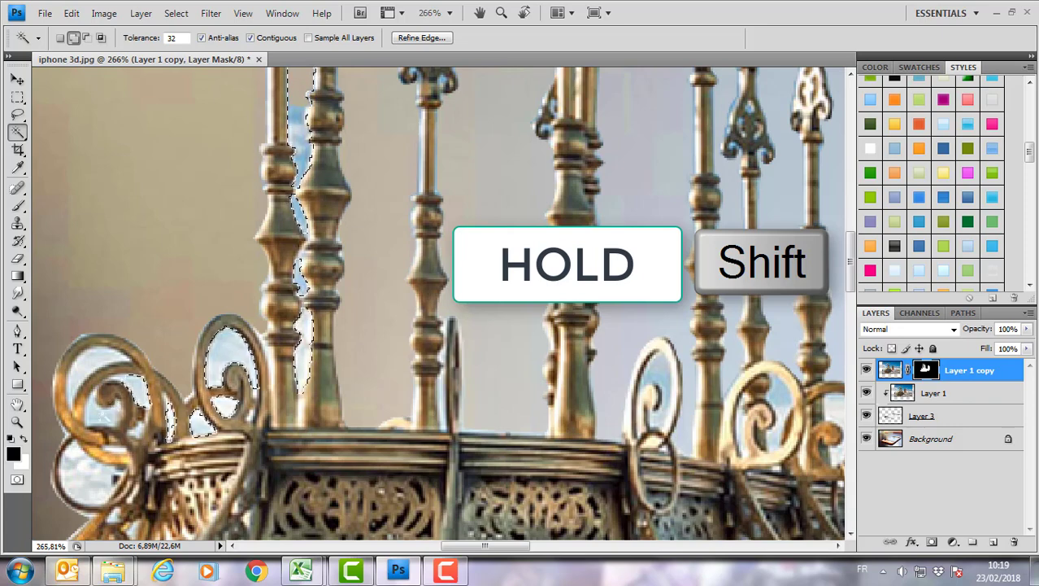
shift+click(86, 411)
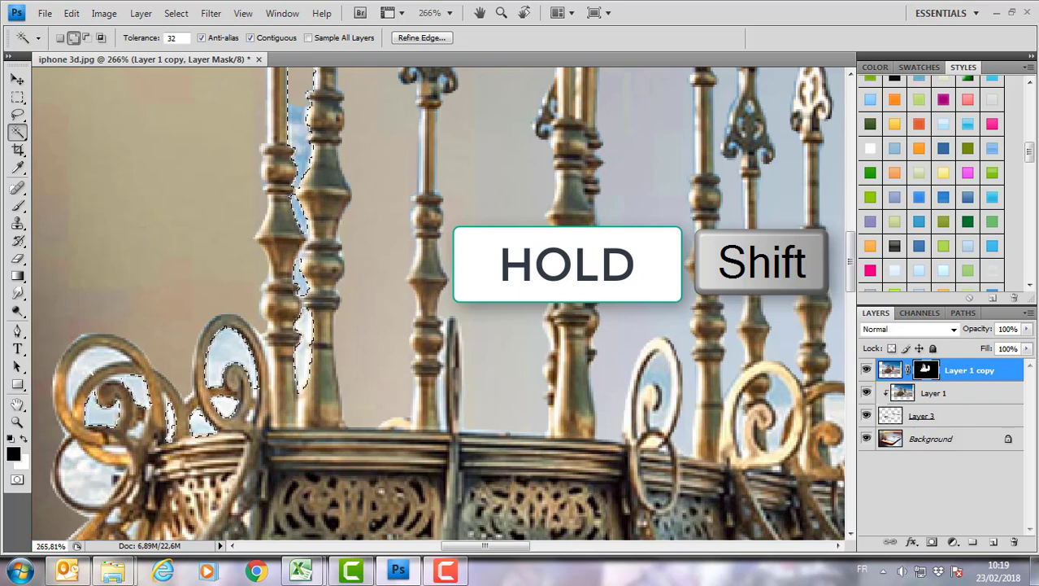
shift+click(82, 467)
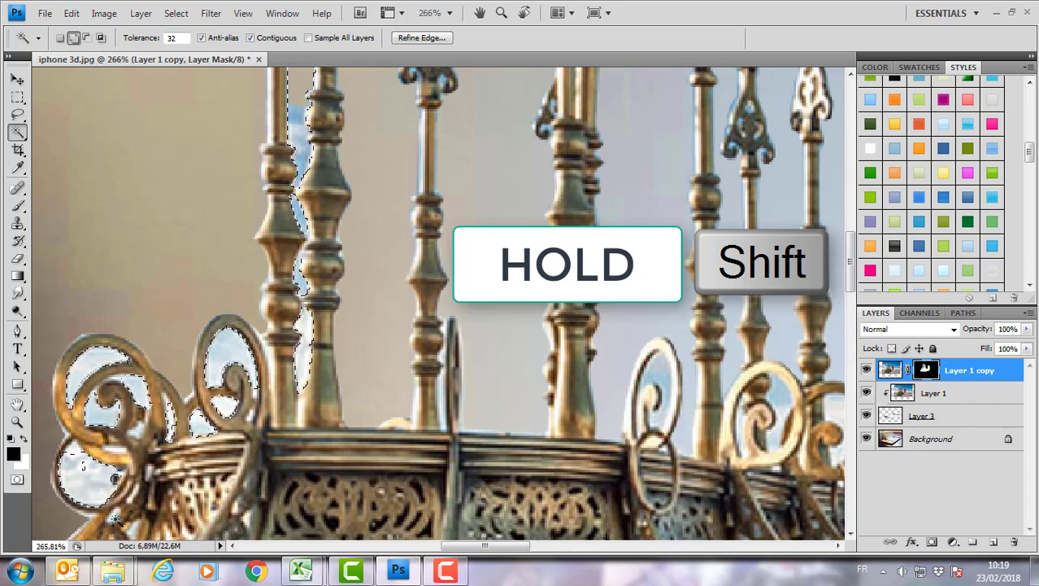
- Add the sky beside the thin pole to the selection
scroll(244, 366, down, 5)
scroll(315, 303, left, 3)
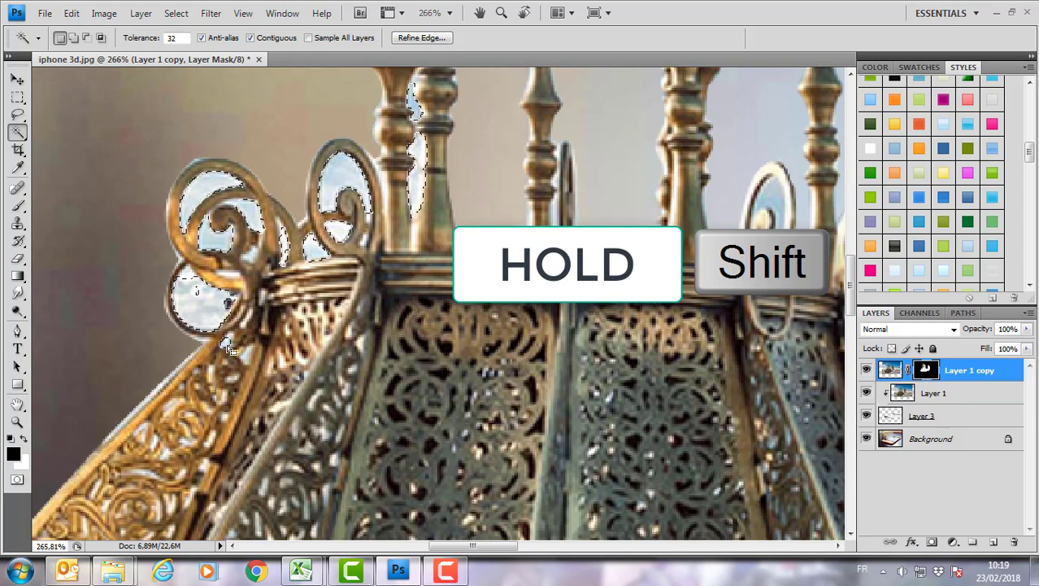
key(shift)
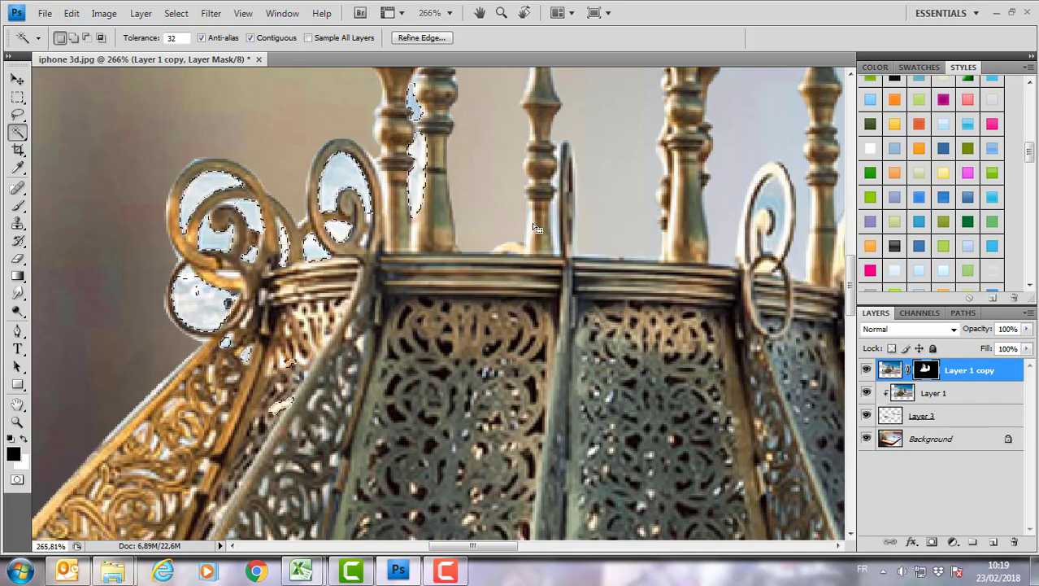
drag(403, 285, 283, 440)
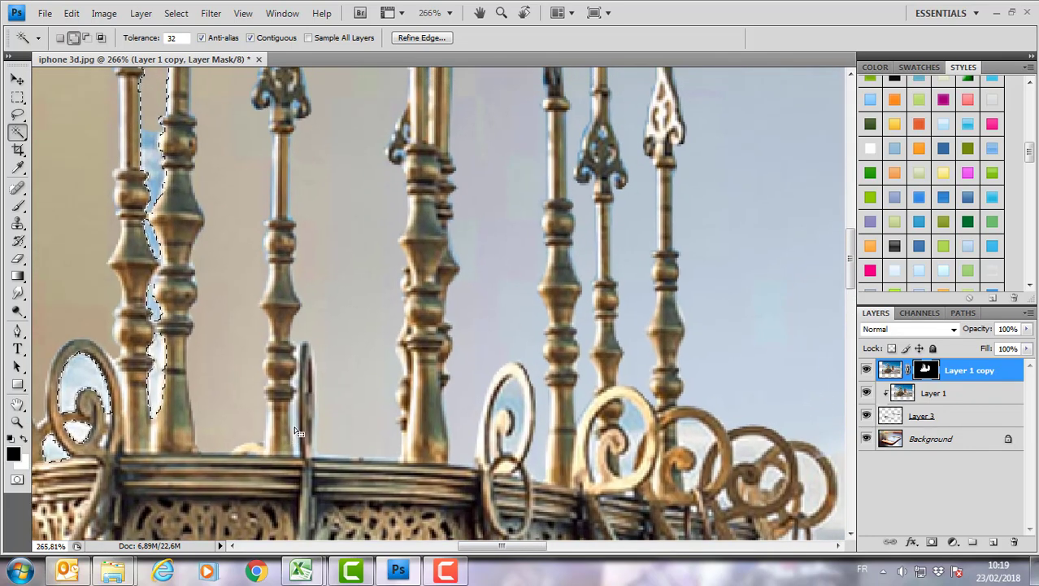
shift+click(301, 387)
drag(296, 265, 267, 403)
drag(171, 187, 174, 332)
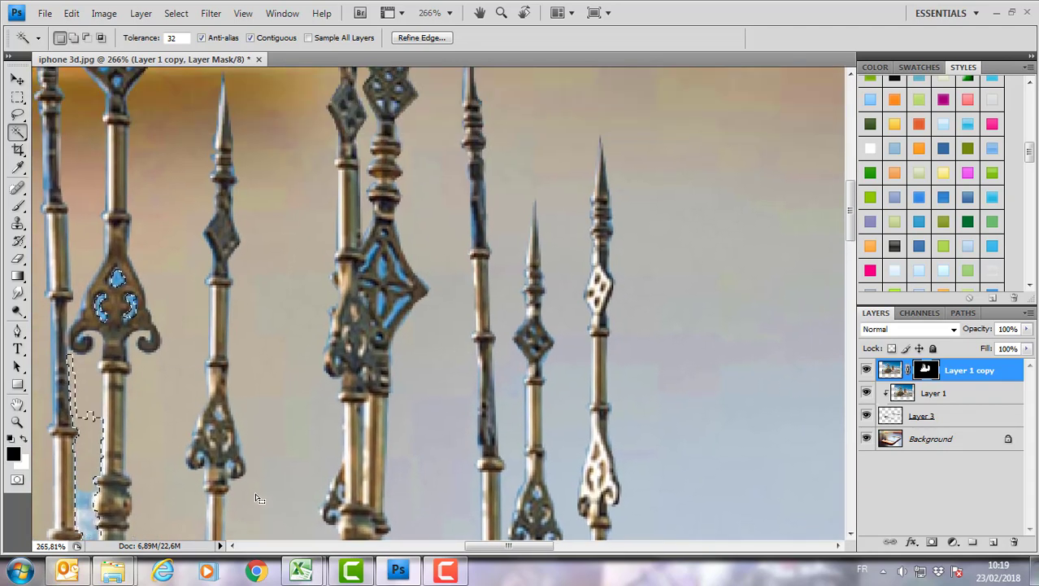
mouse_move(170, 181)
mouse_down()
mouse_move(301, 480)
mouse_move(334, 466)
mouse_up()
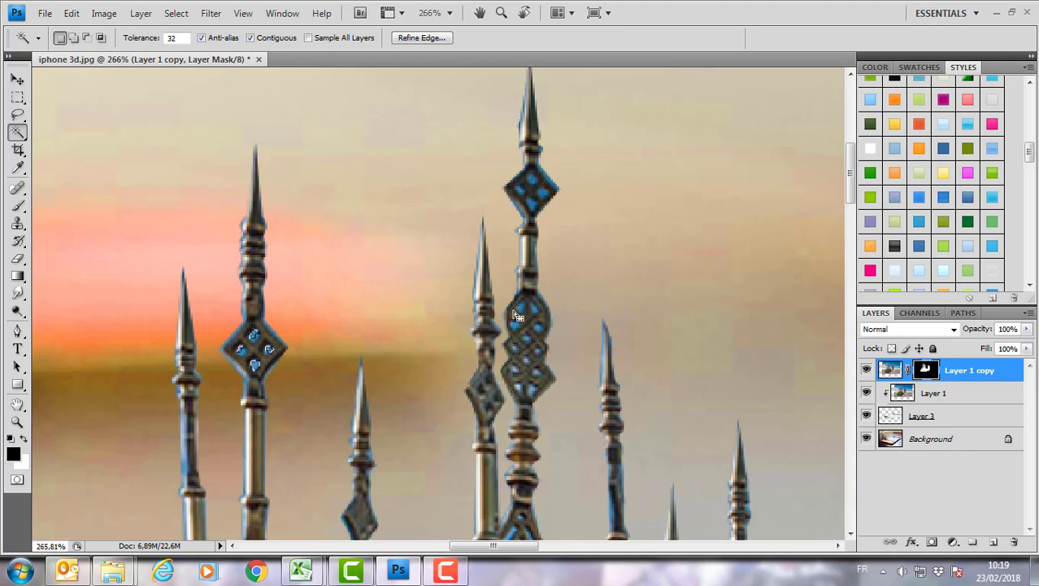
key(shift)
- Add the central jewel's blue openings and the small spire's diamond openings
shift+click(541, 328)
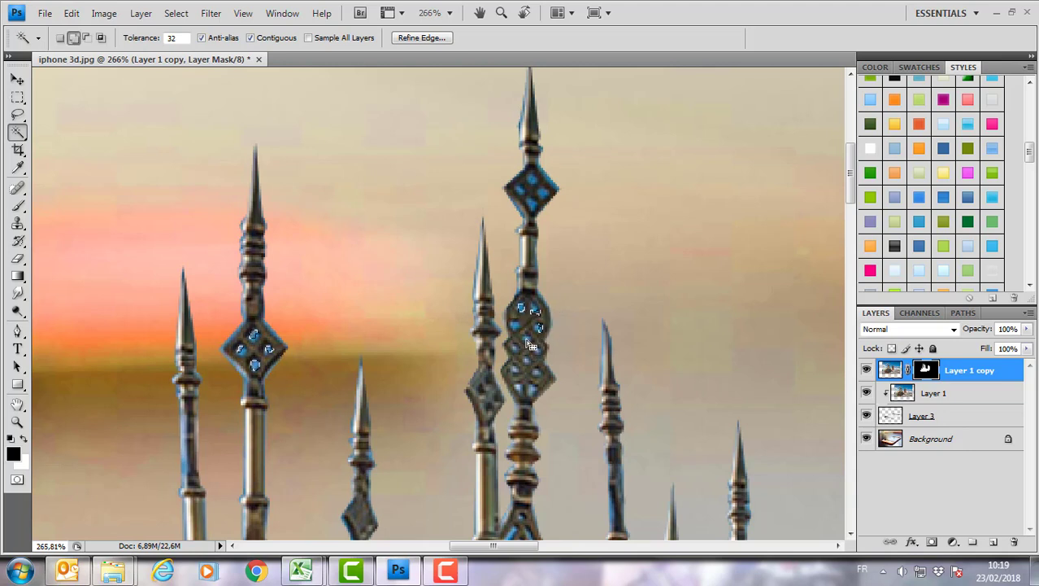
shift+click(515, 349)
shift+click(523, 392)
drag(493, 533, 466, 347)
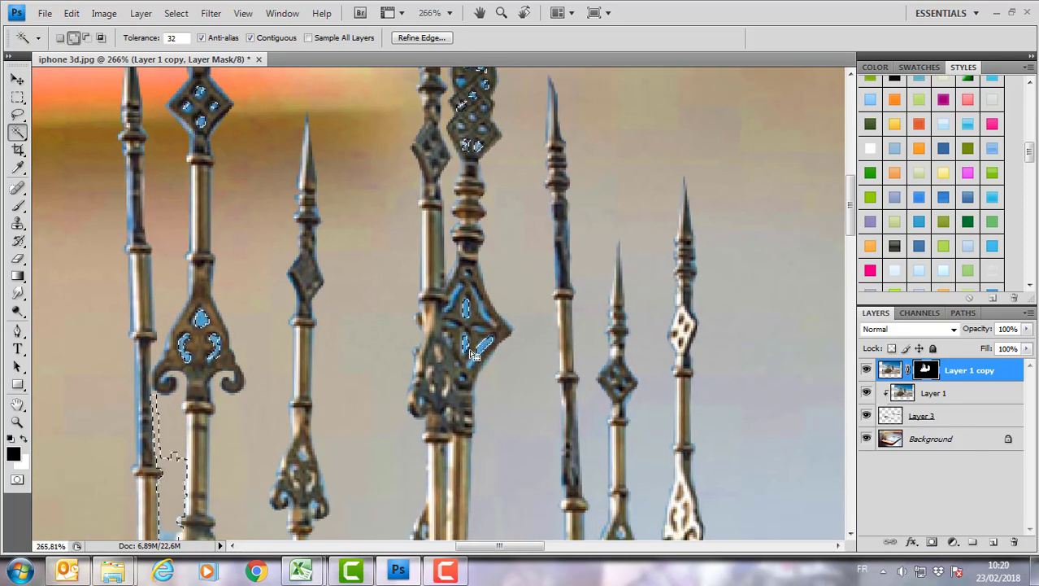
click(483, 342)
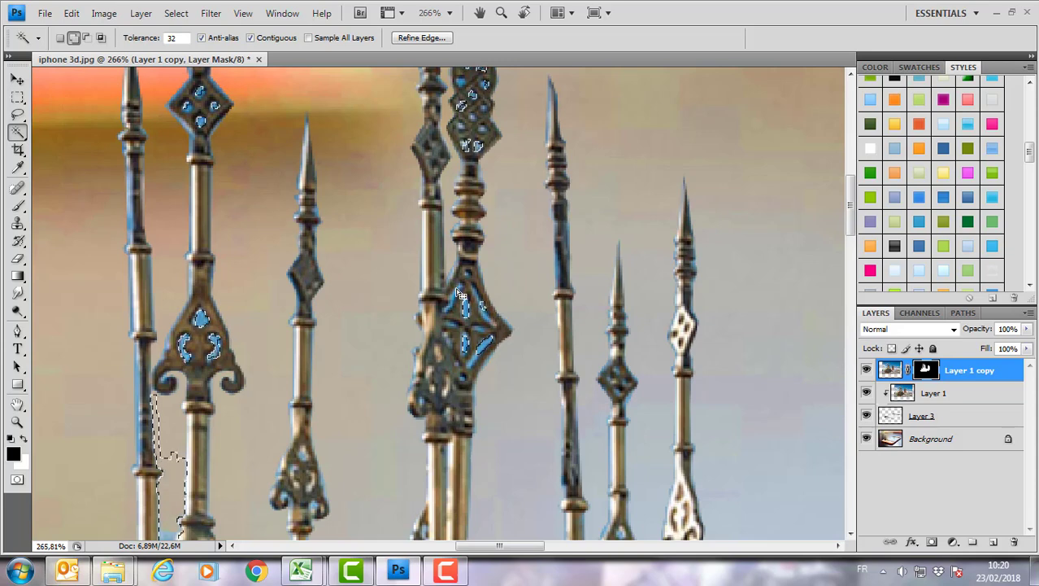
click(453, 294)
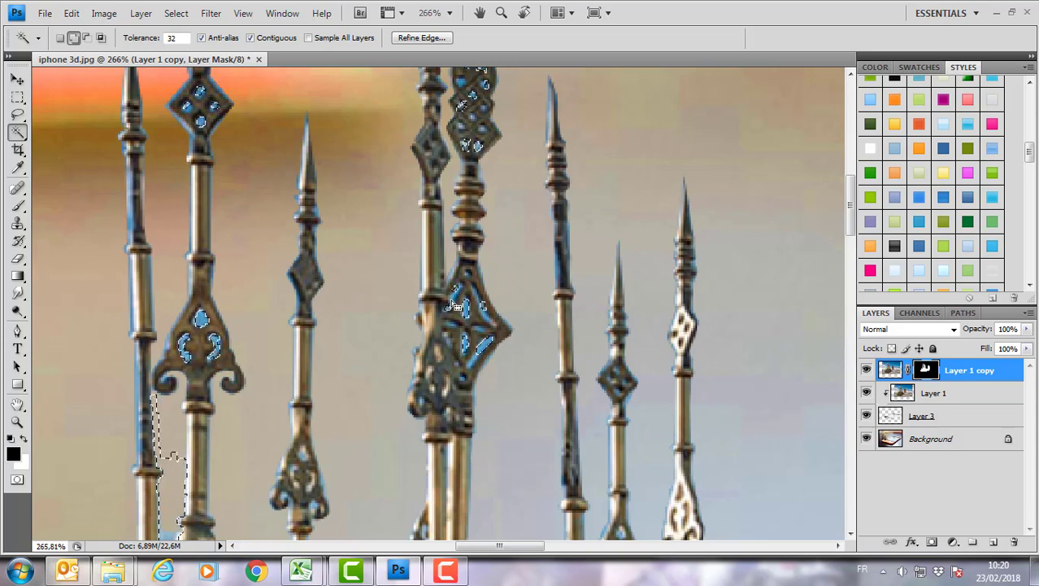
shift+click(611, 380)
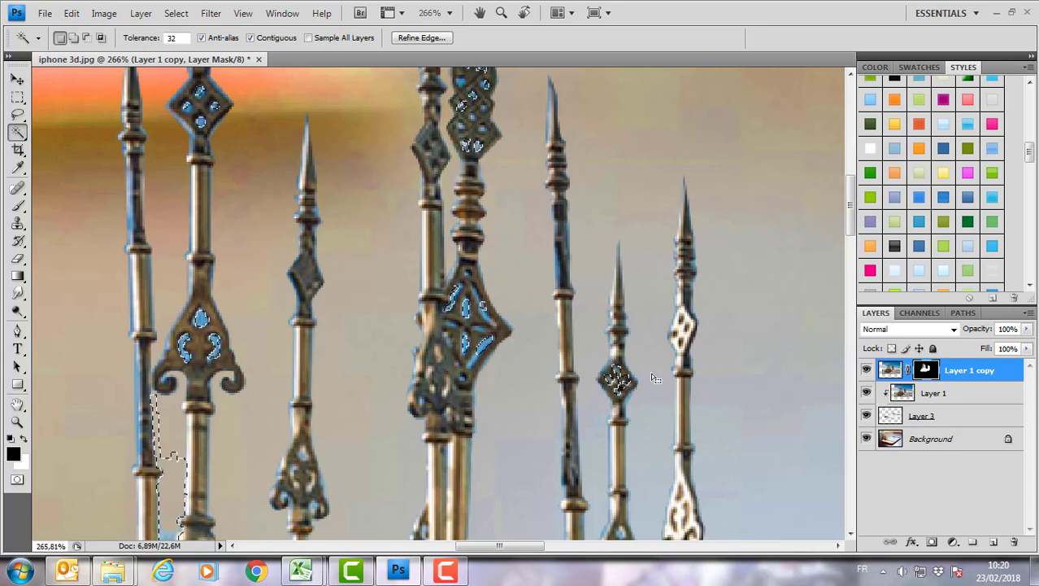
scroll(627, 386, down, 2)
scroll(628, 387, down, 1)
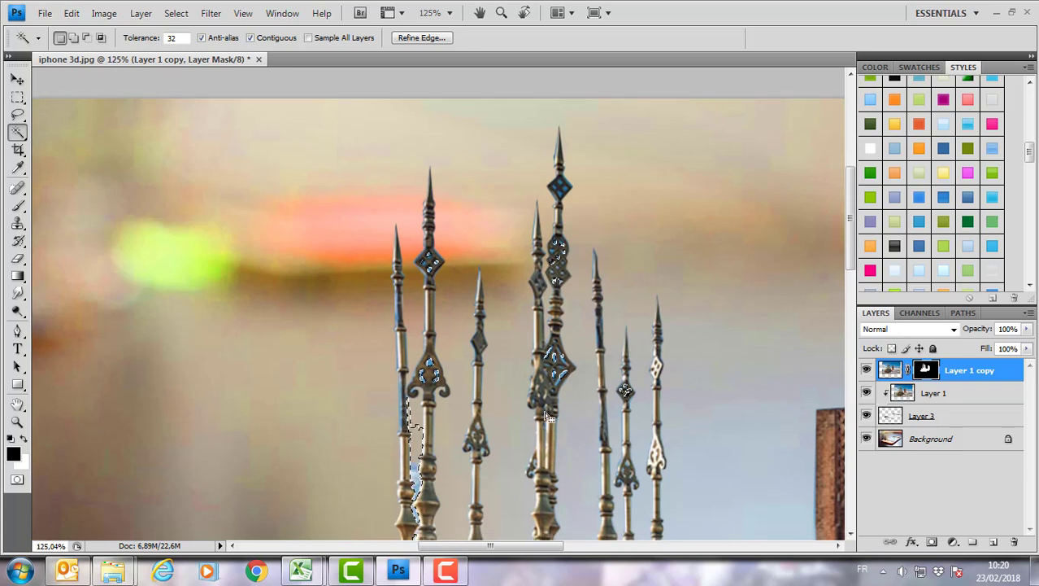
- Add the sky openings inside the four right-hand curls to the selection
drag(566, 503, 579, 361)
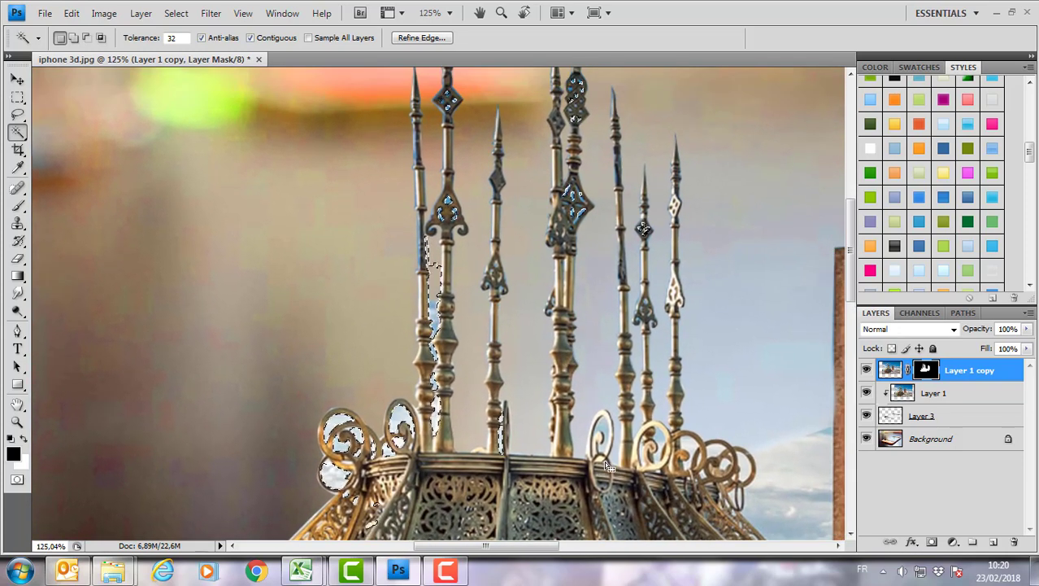
scroll(601, 444, down, 1)
scroll(602, 444, up, 1)
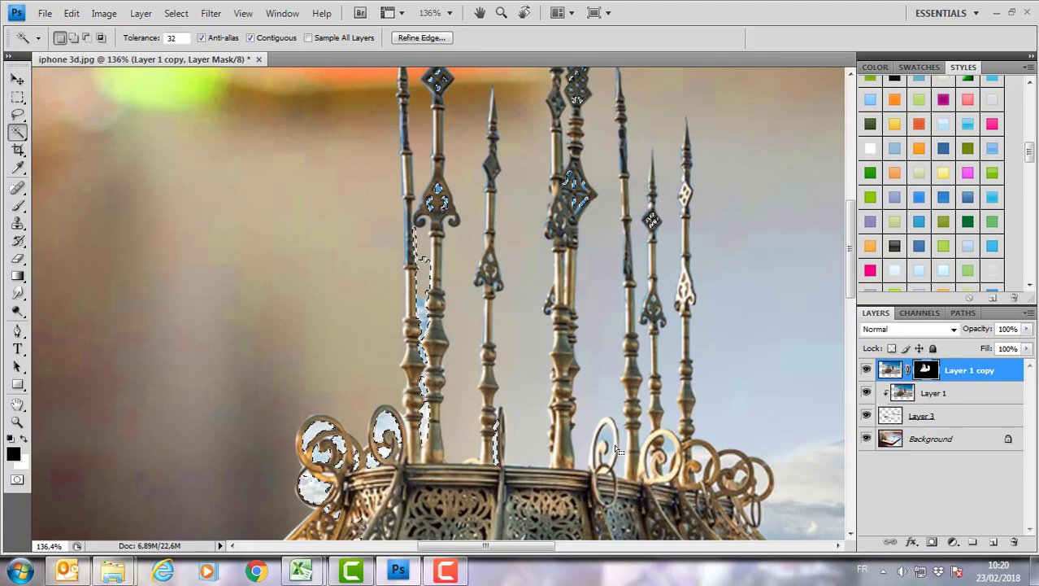
shift+click(664, 443)
click(700, 470)
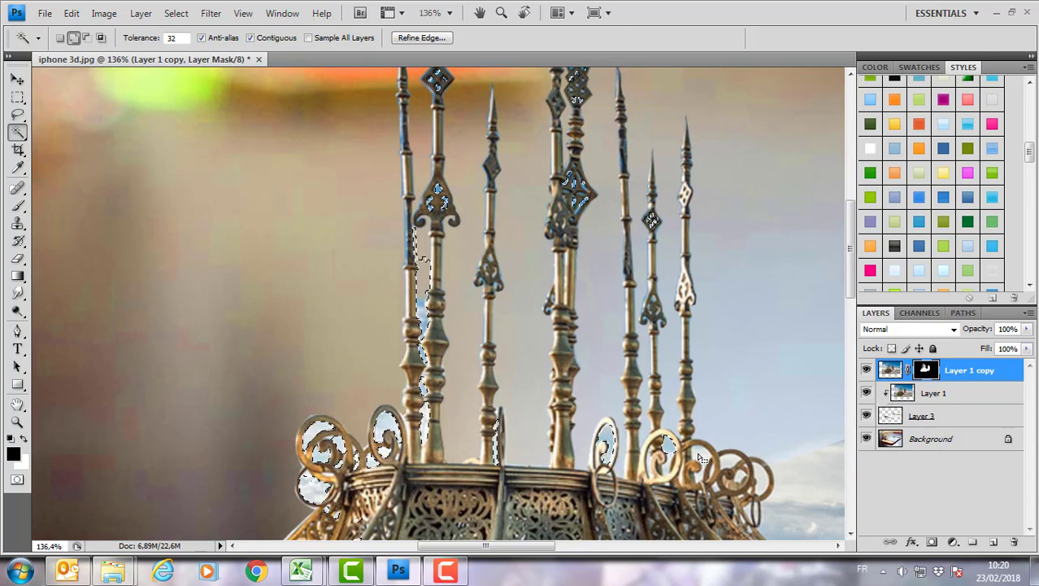
click(731, 462)
shift+click(771, 493)
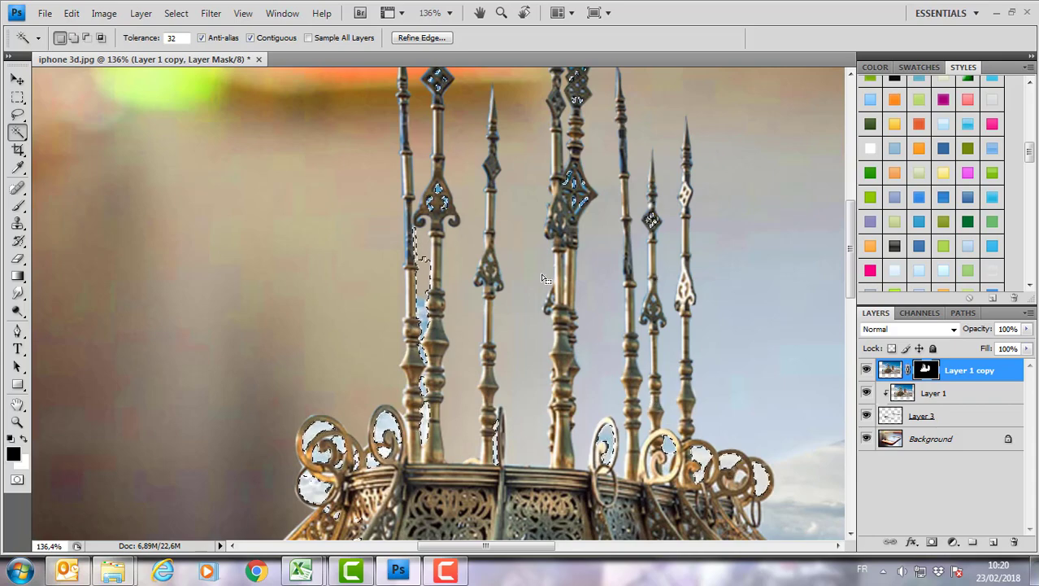
scroll(529, 290, up, 2)
scroll(504, 290, up, 2)
- Shift-add the four holes in the spire ornament to the selection
key(shift)
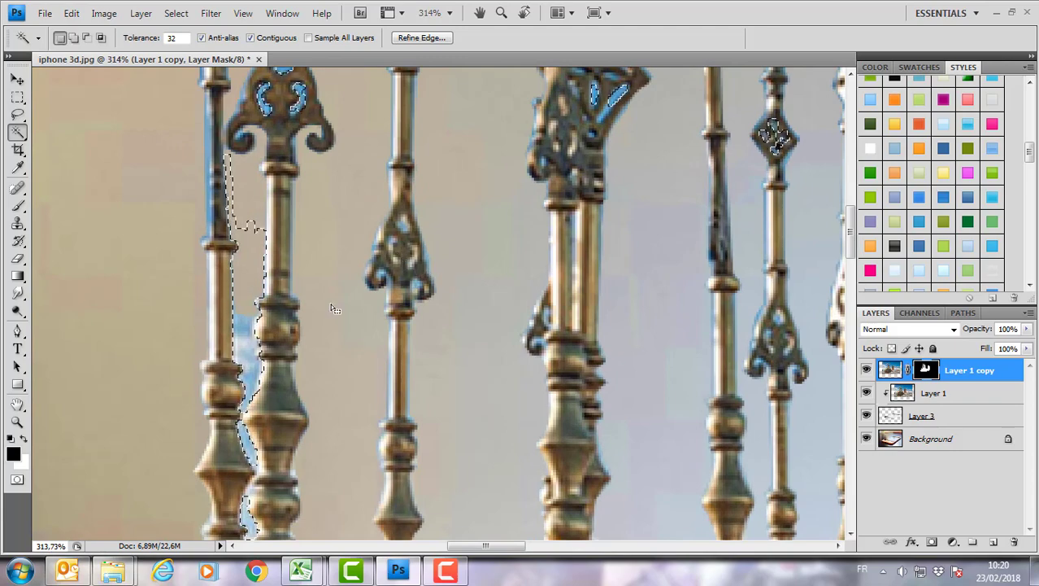
scroll(409, 281, up, 2)
scroll(435, 252, up, 2)
shift+click(433, 249)
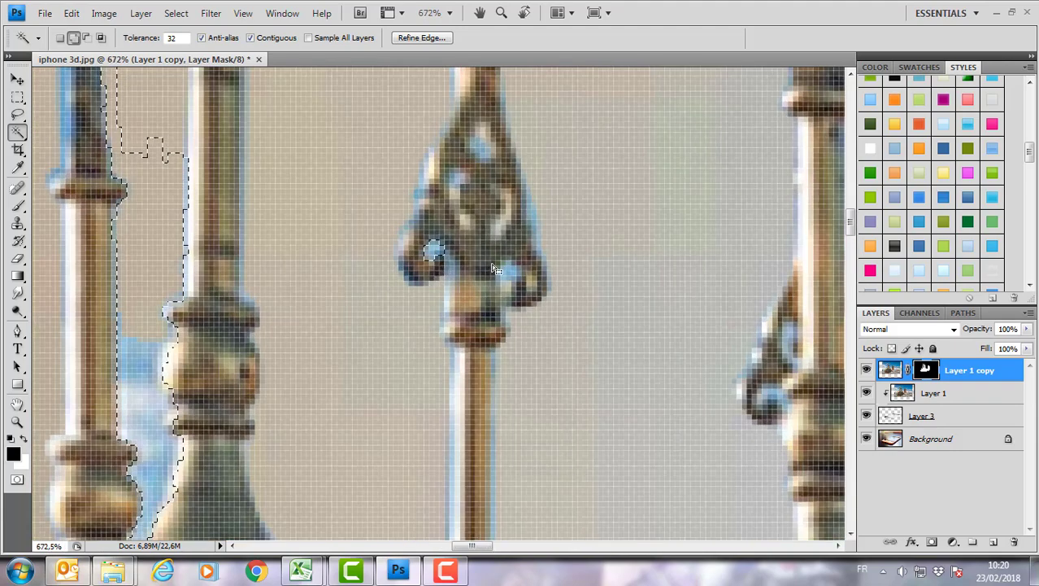
shift+click(508, 272)
shift+click(457, 186)
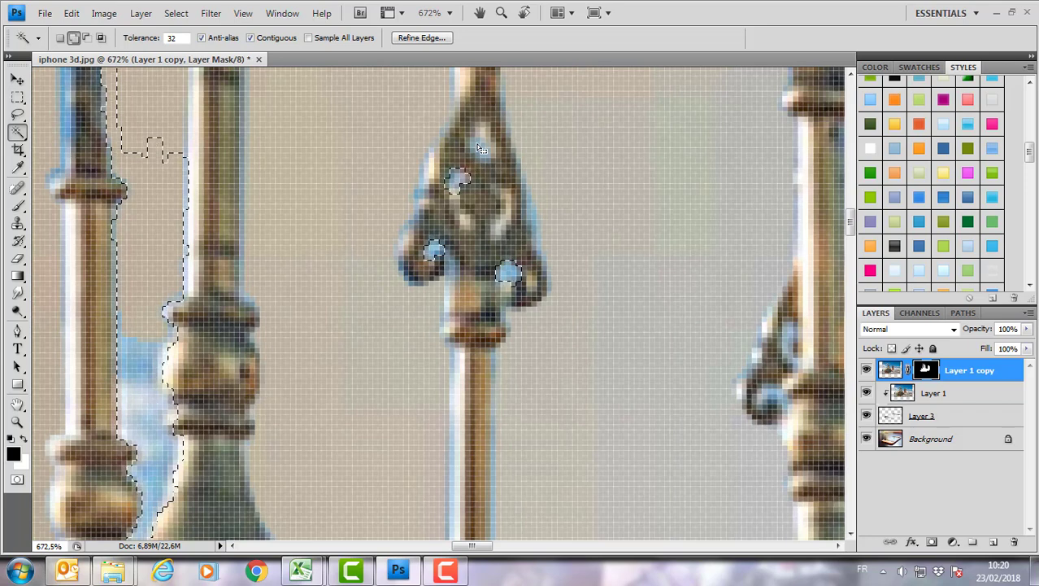
shift+click(479, 145)
scroll(623, 328, down, 2)
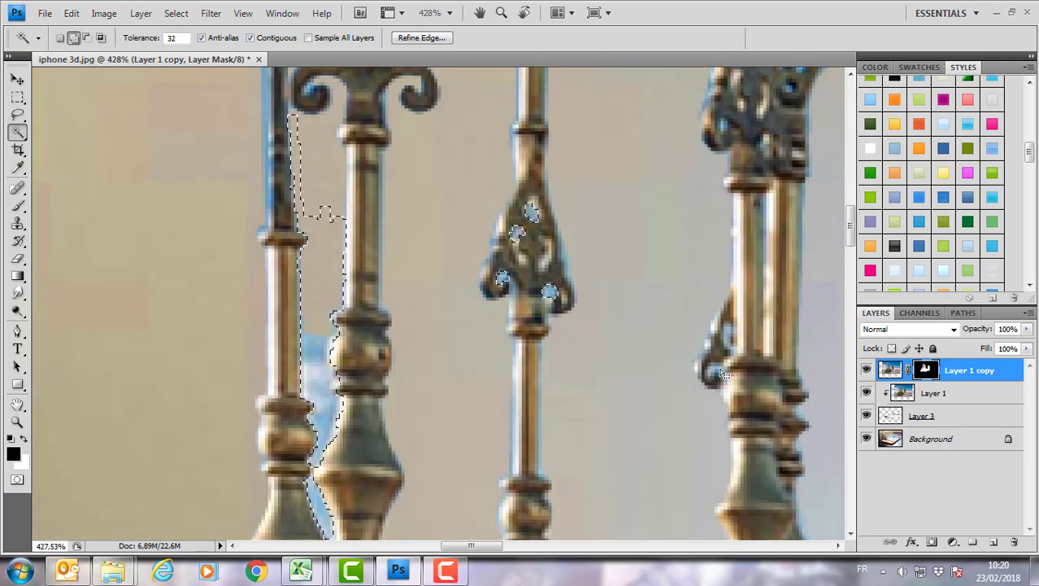
- Add the blue patch on the right pillar to the selection
click(728, 333)
scroll(673, 342, down, 2)
scroll(673, 340, down, 3)
scroll(672, 342, down, 1)
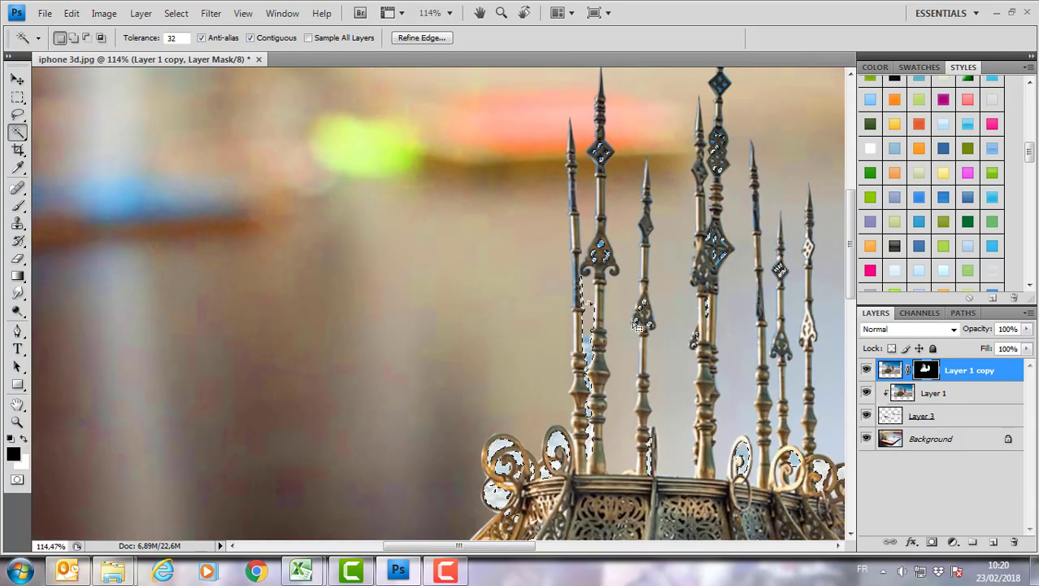
scroll(653, 397, down, 1)
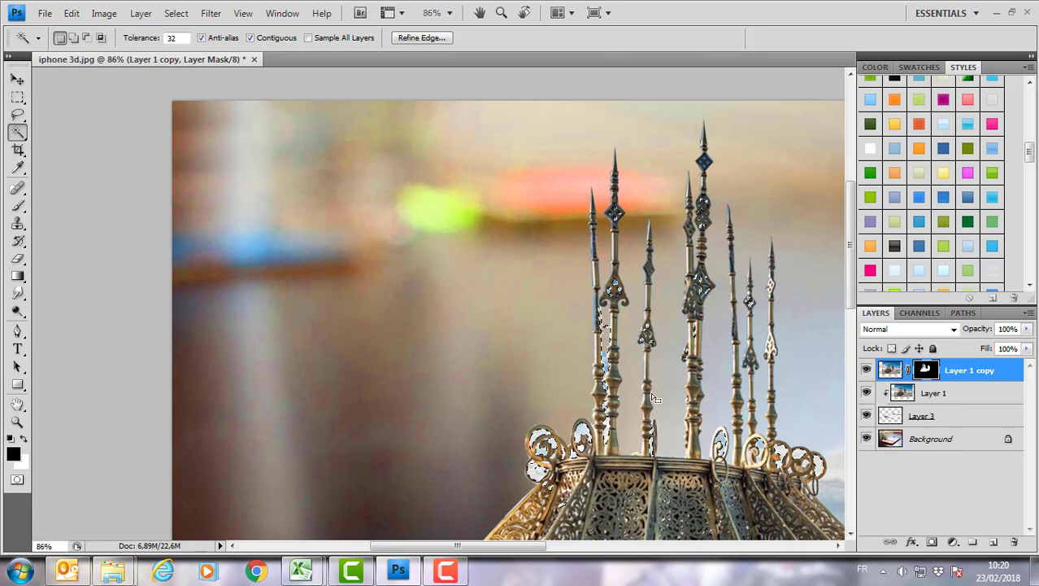
scroll(652, 397, up, 1)
scroll(463, 279, down, 1)
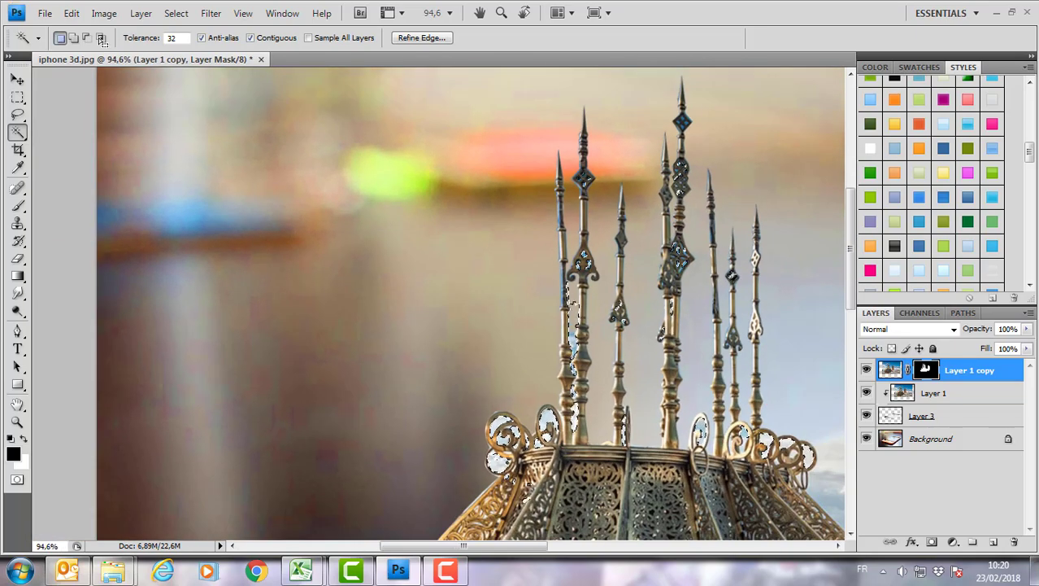
- Fill the selected sky gaps with Black on the mask, deselect, and fit the image on screen
click(72, 13)
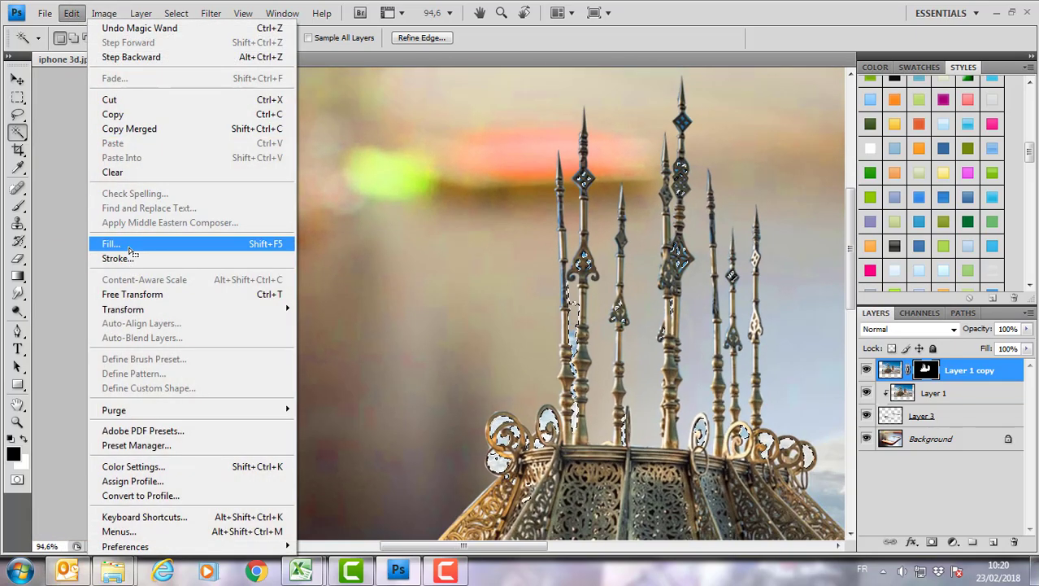
click(111, 243)
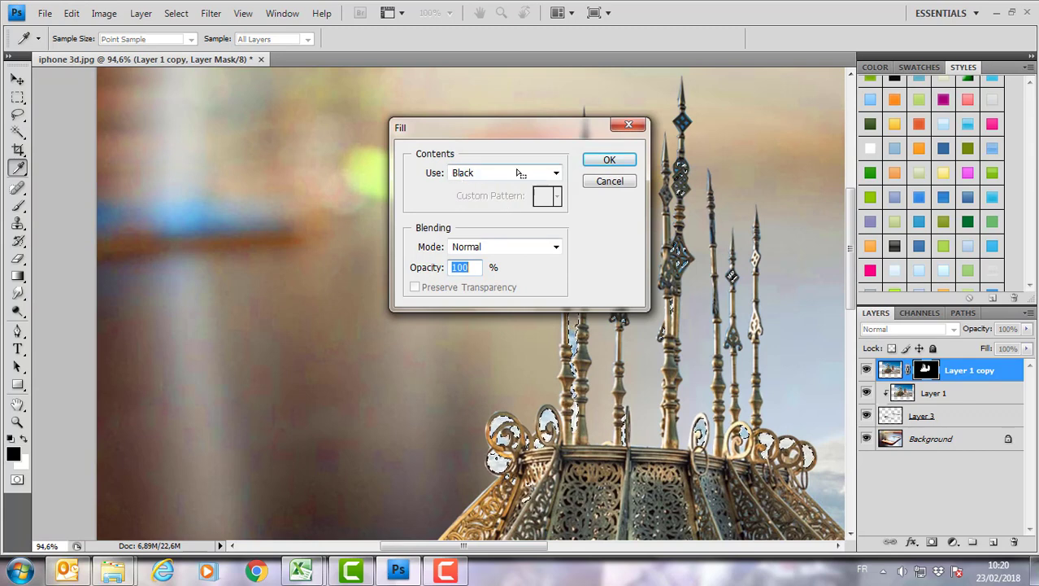
click(602, 161)
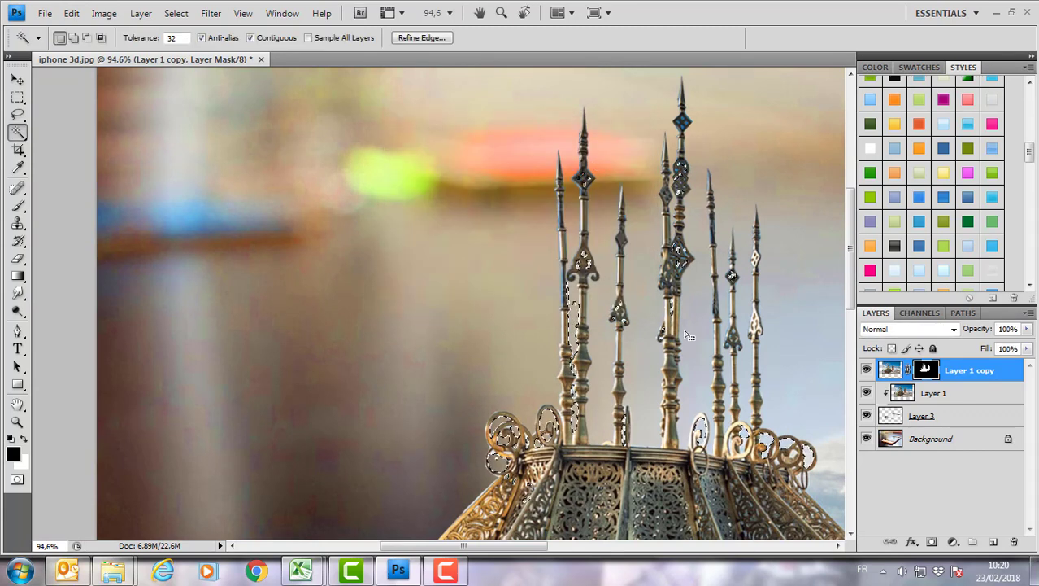
key(ctrl+d)
key(ctrl+0)
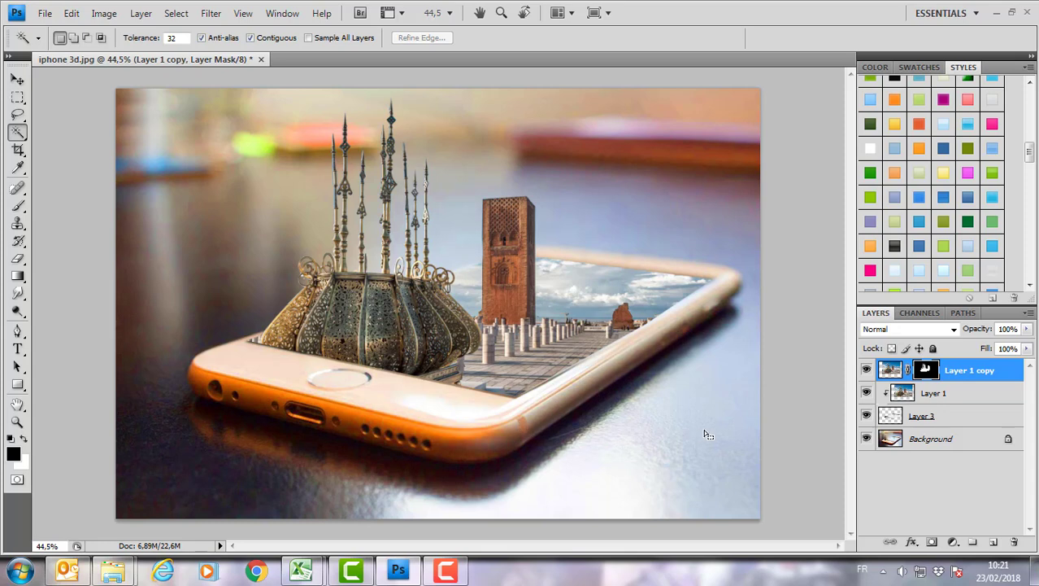
key(alt+bracketleft)
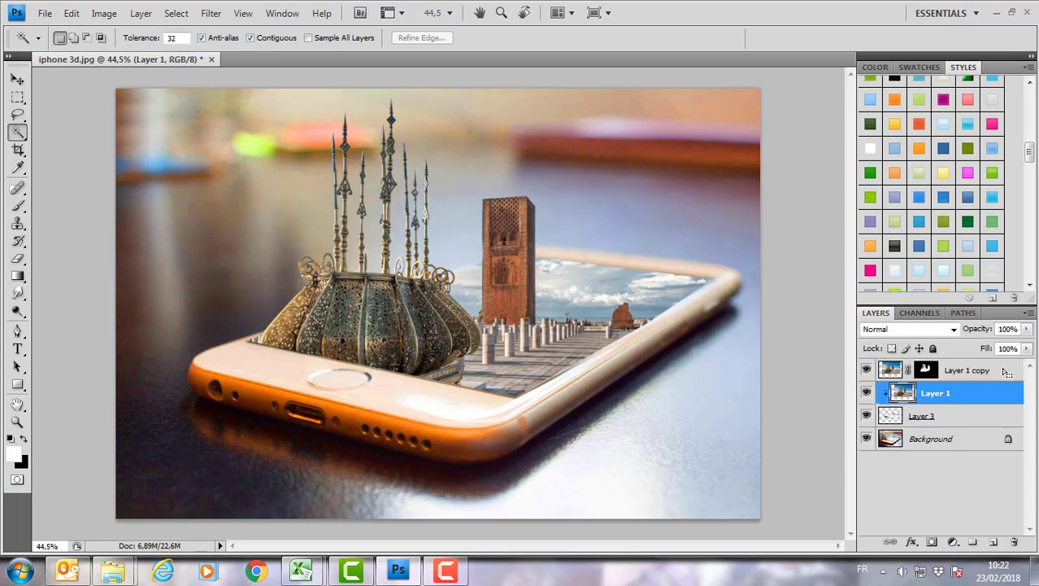
- Give Layer 3 a Drop Shadow and an Inner Shadow at 75% opacity, 120° angle
click(922, 413)
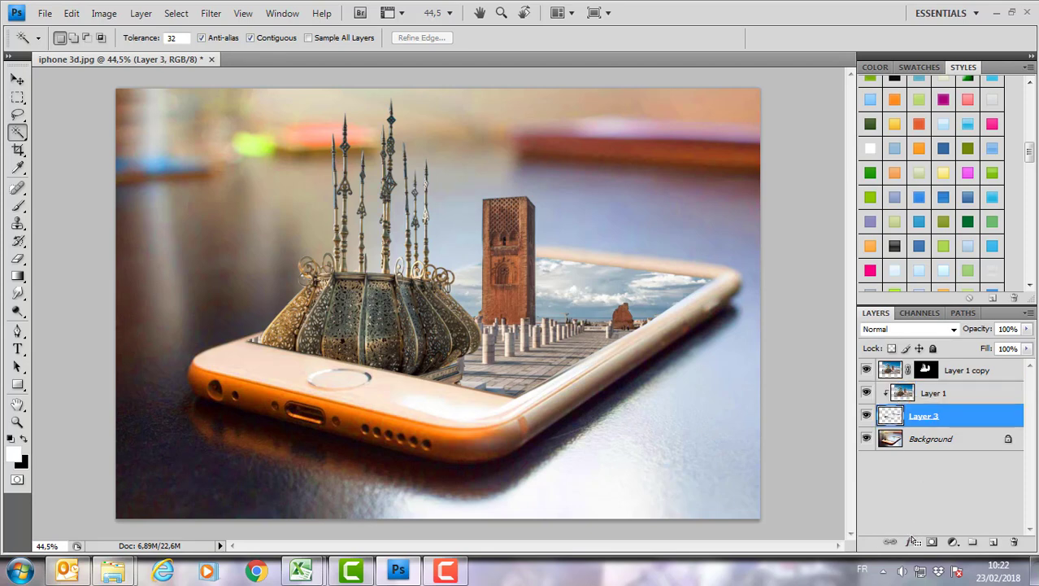
click(915, 541)
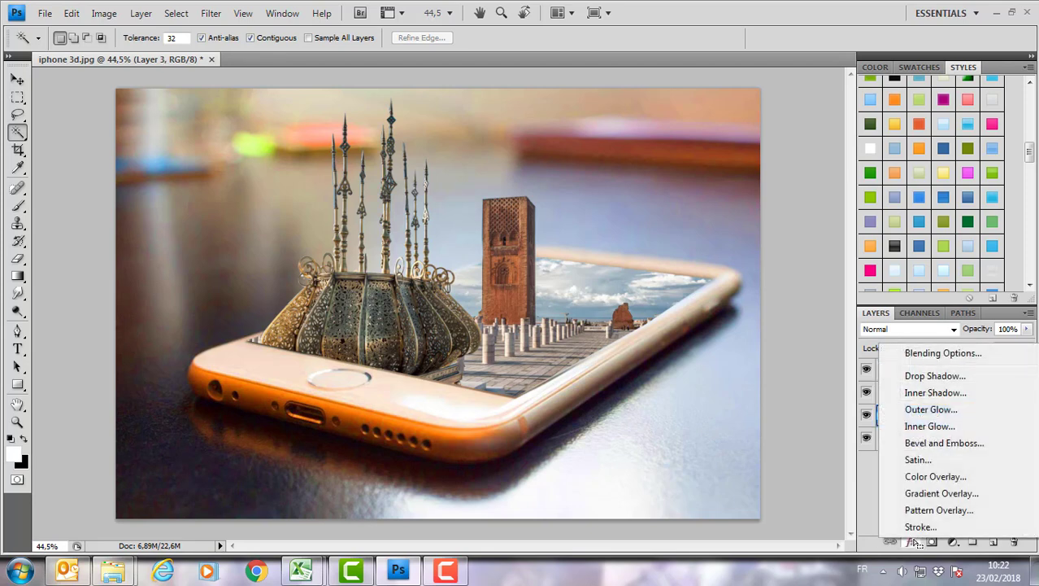
click(922, 377)
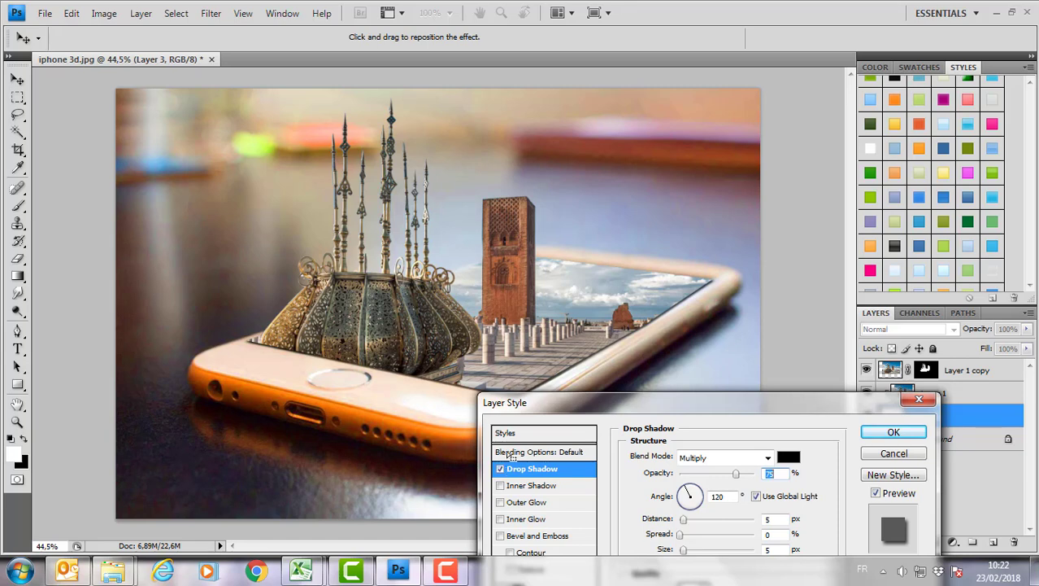
click(500, 469)
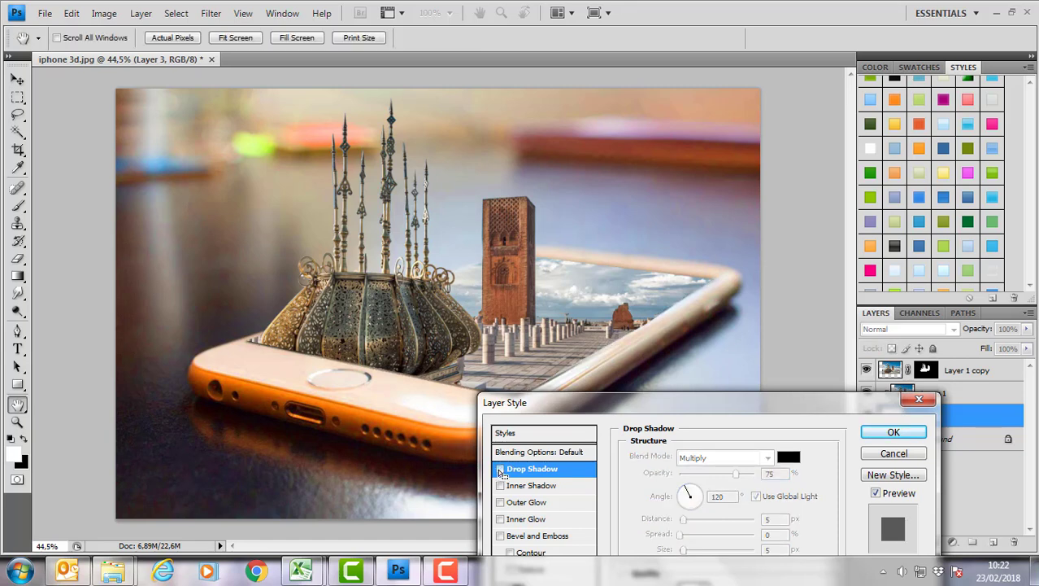
click(500, 469)
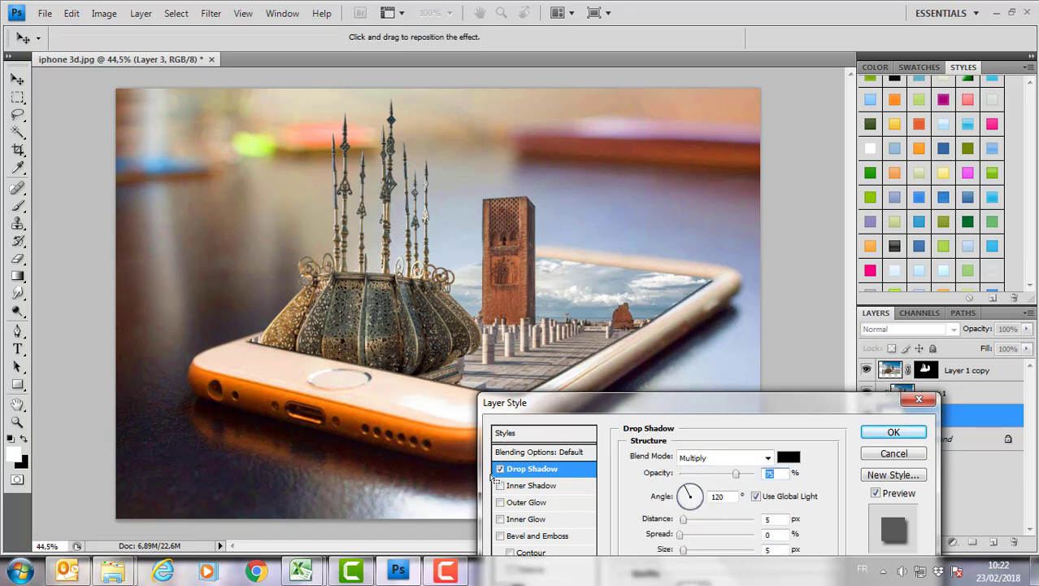
click(500, 486)
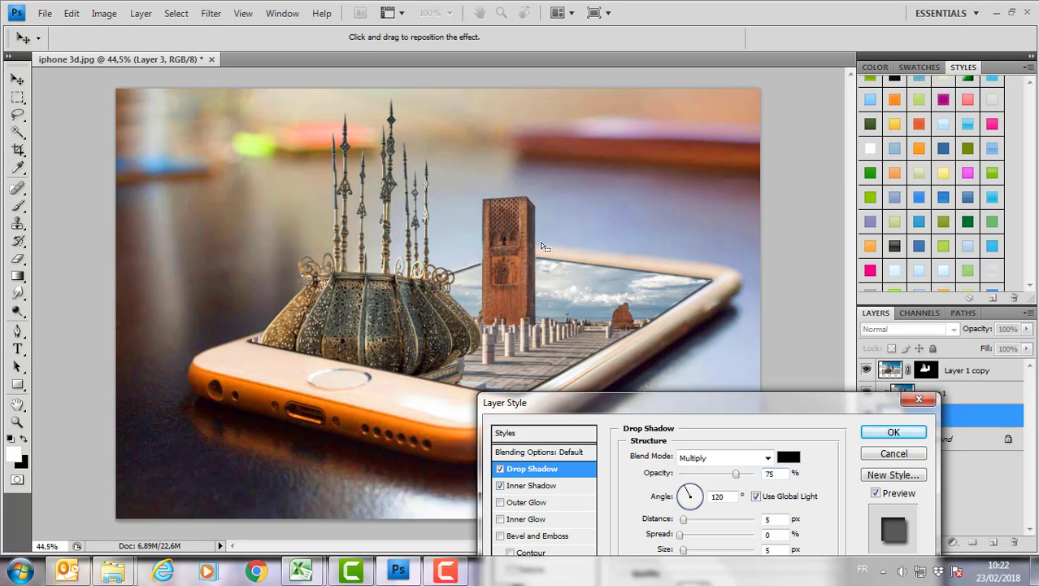
click(885, 433)
key(w)
key(ctrl+minus)
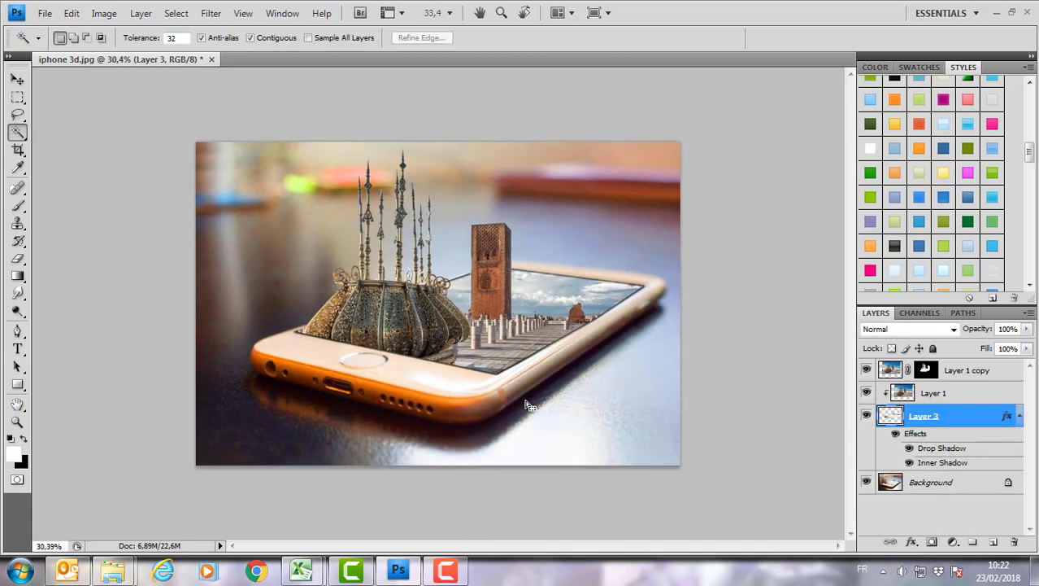
- Fit the composite on screen, hide all panels, and centre the view on the phone
key(ctrl+0)
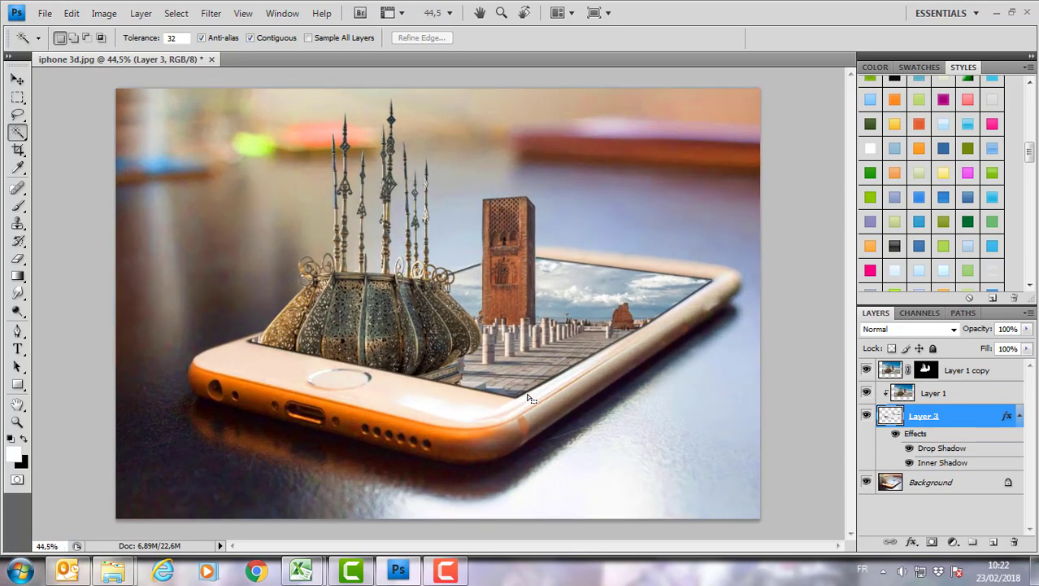
key(Tab)
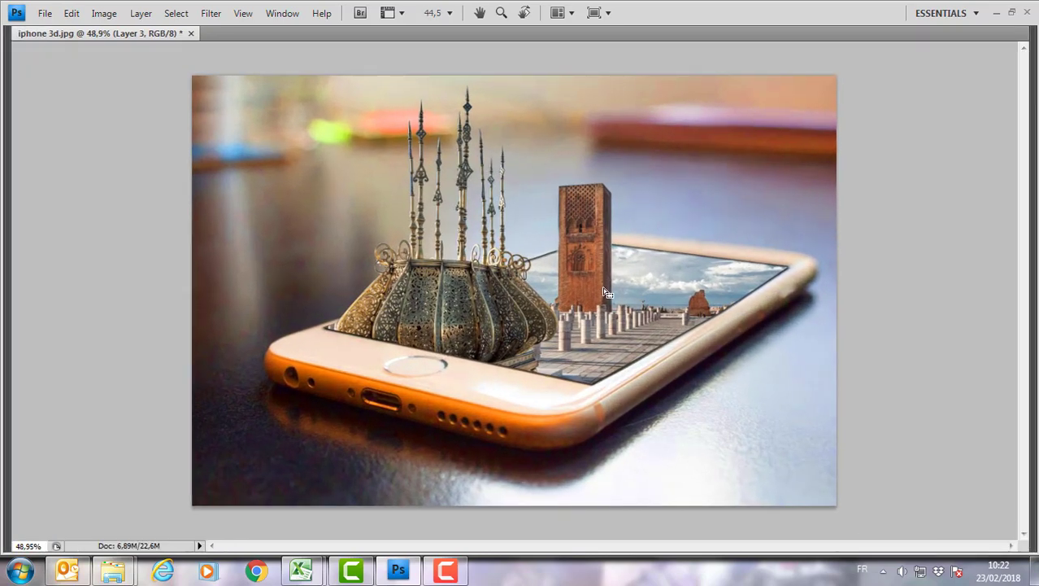
scroll(608, 293, up, 1)
mouse_move(527, 216)
mouse_down()
mouse_move(452, 256)
mouse_move(548, 233)
mouse_up()
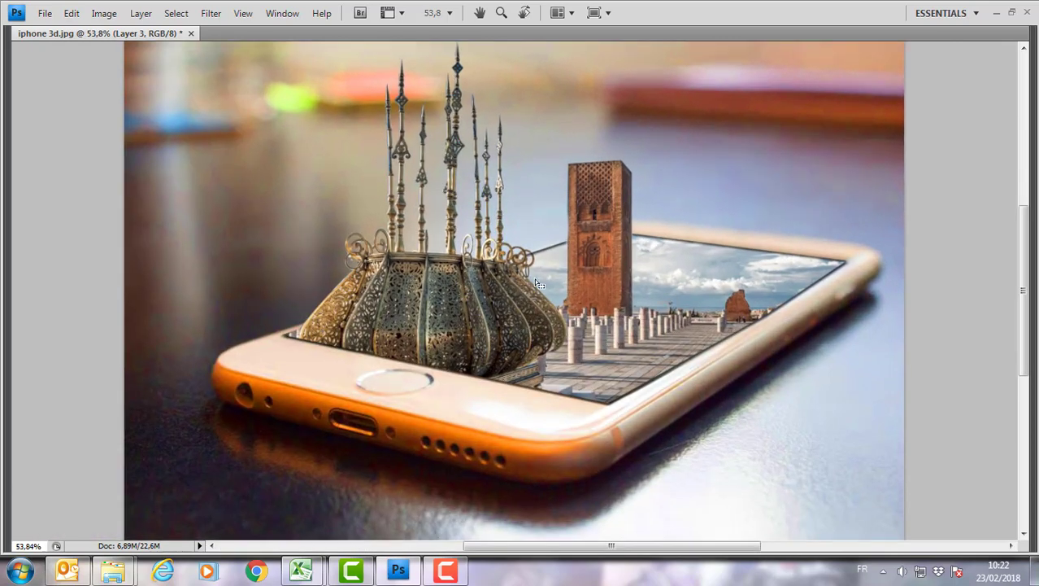
drag(525, 293, 499, 294)
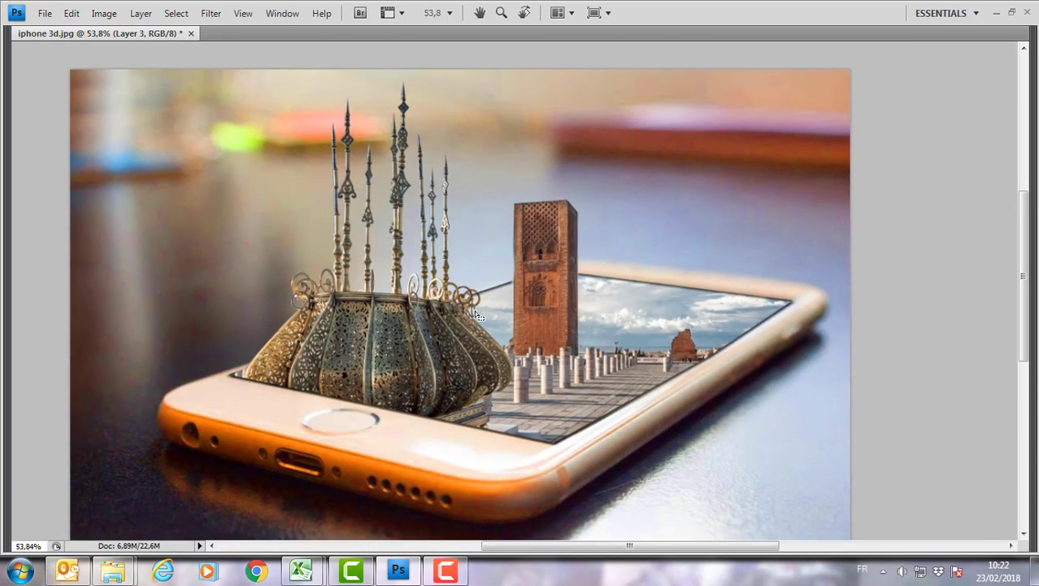